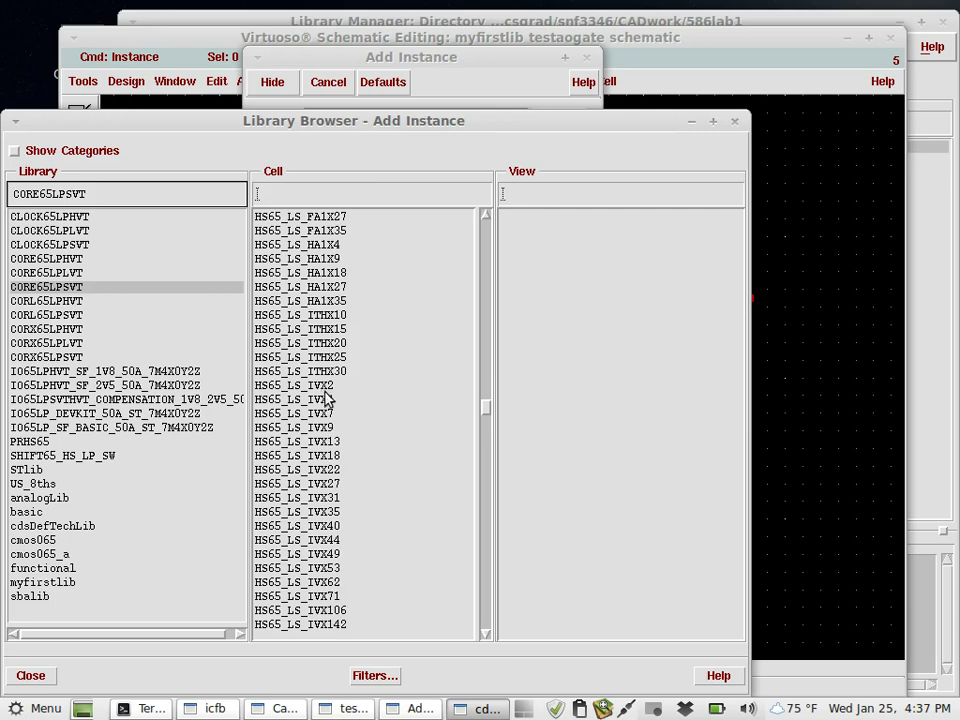
# Place four HS65_LS_IVX2 inverter symbols from CORE65LPSVT, three stacked before the aogate inputs and one after its output
pyautogui.click(327, 389)
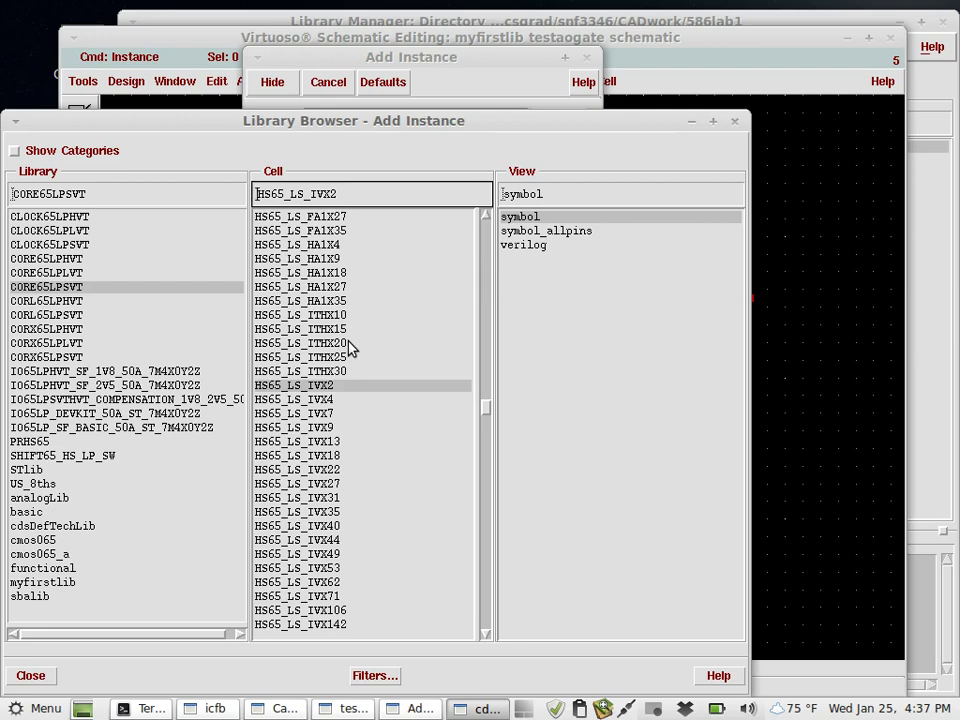
pyautogui.click(691, 122)
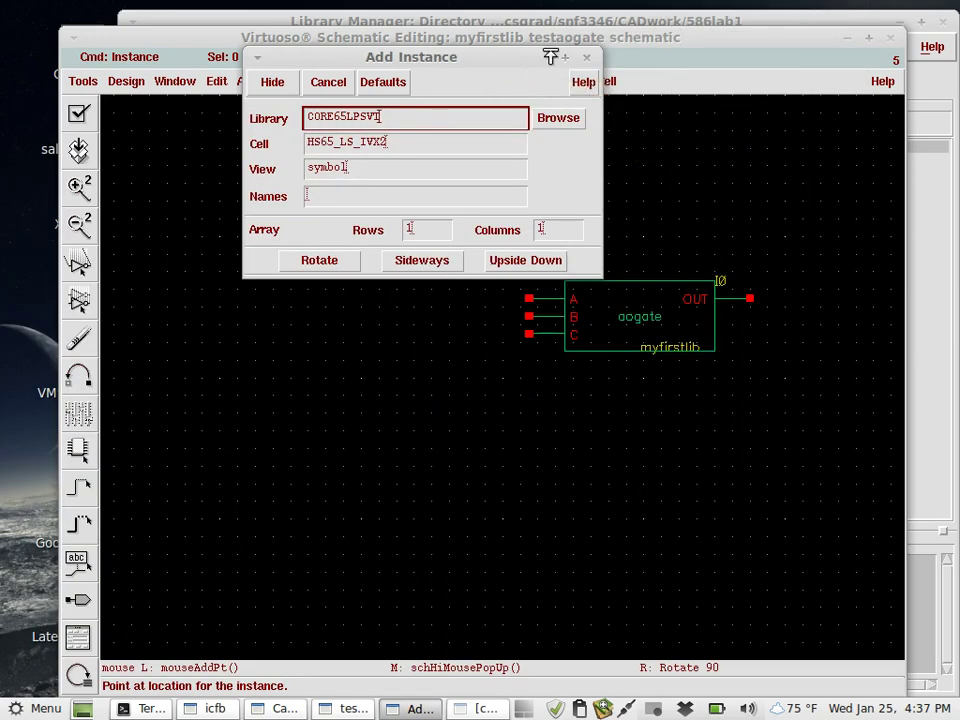
pyautogui.moveTo(521, 48); pyautogui.dragTo(513, 340)
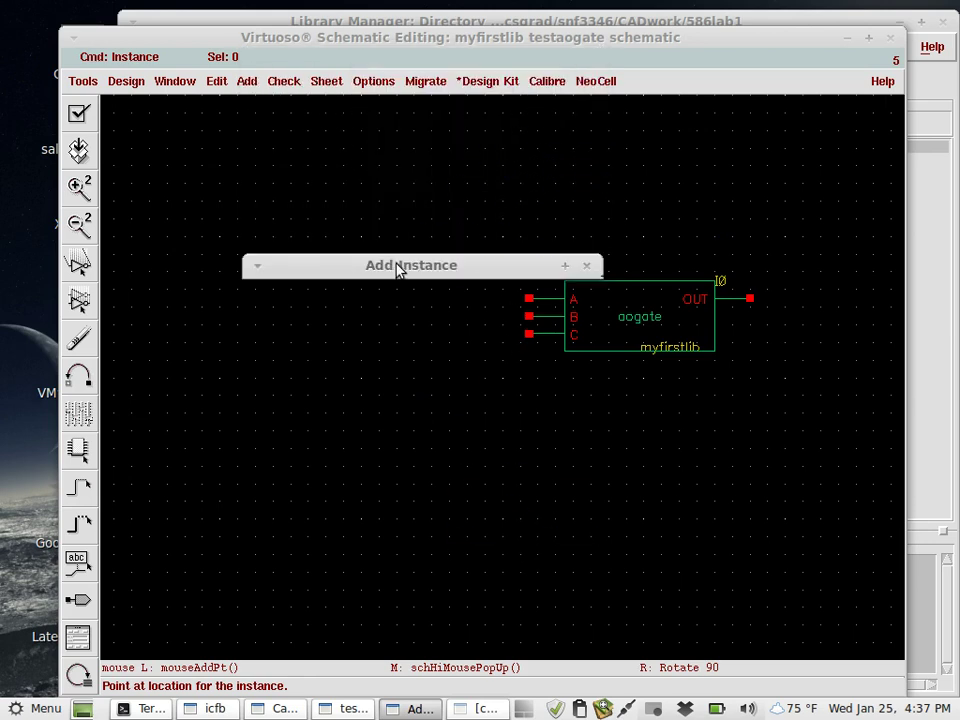
pyautogui.click(437, 43)
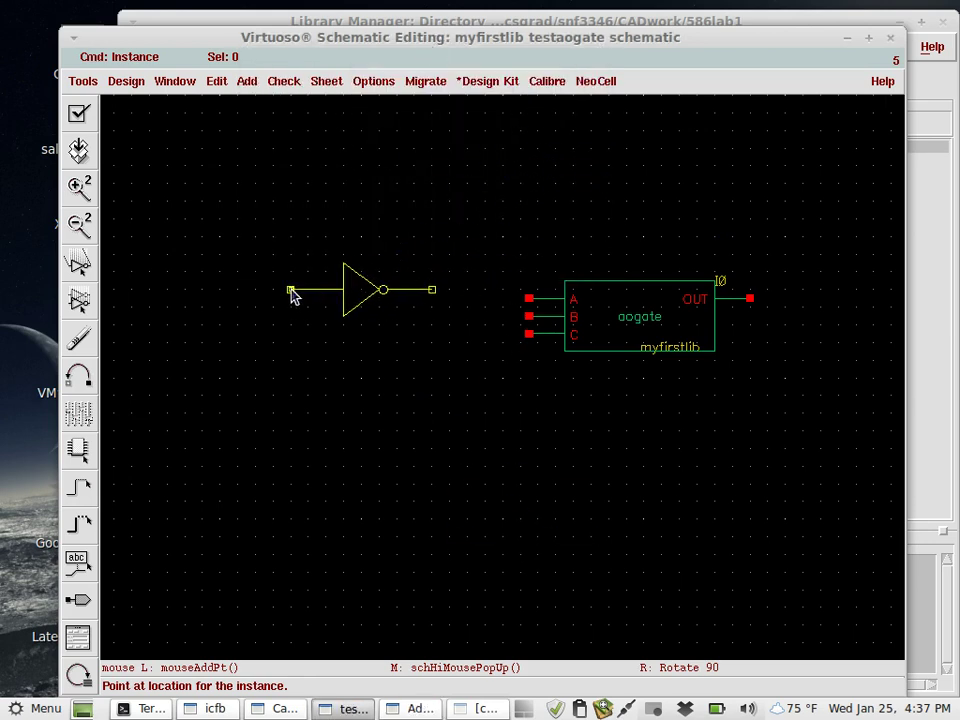
pyautogui.click(275, 246)
pyautogui.click(277, 328)
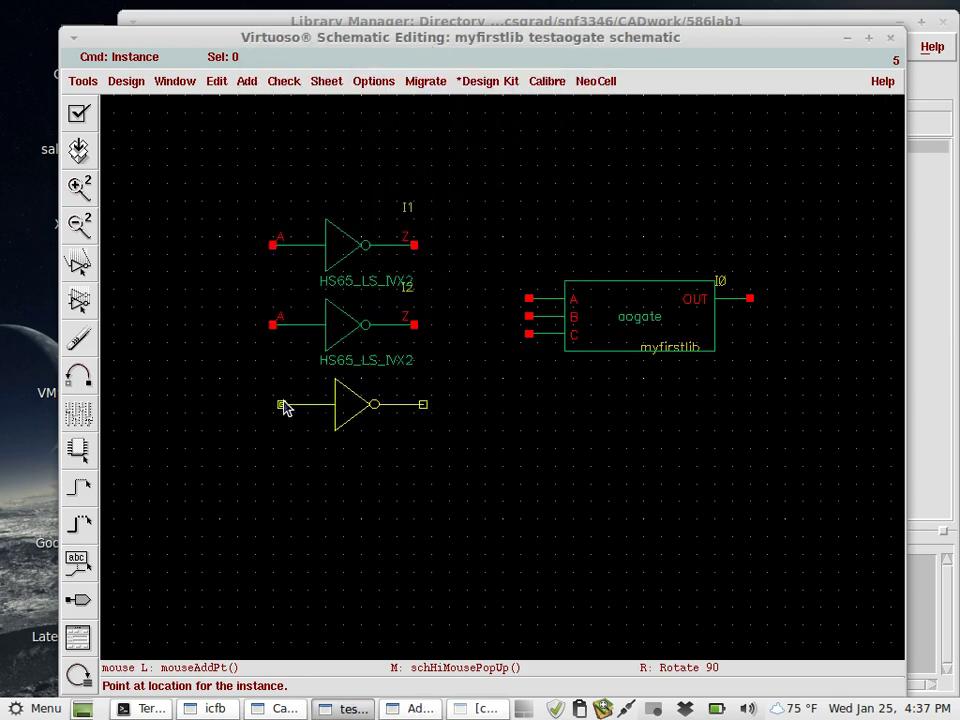
pyautogui.click(277, 416)
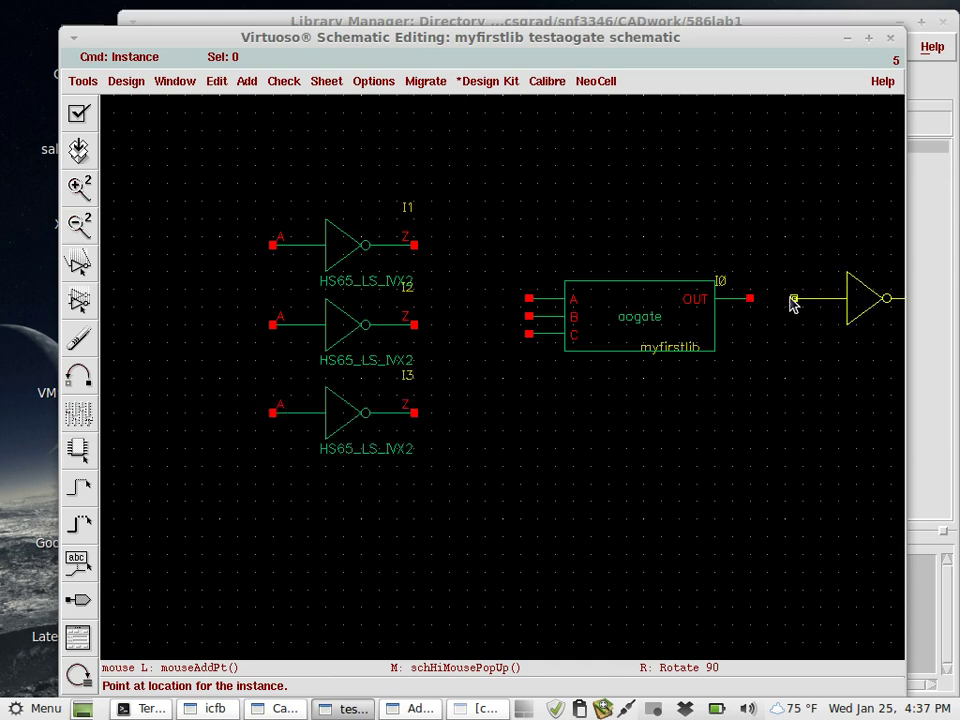
pyautogui.click(795, 300)
pyautogui.press('Escape')
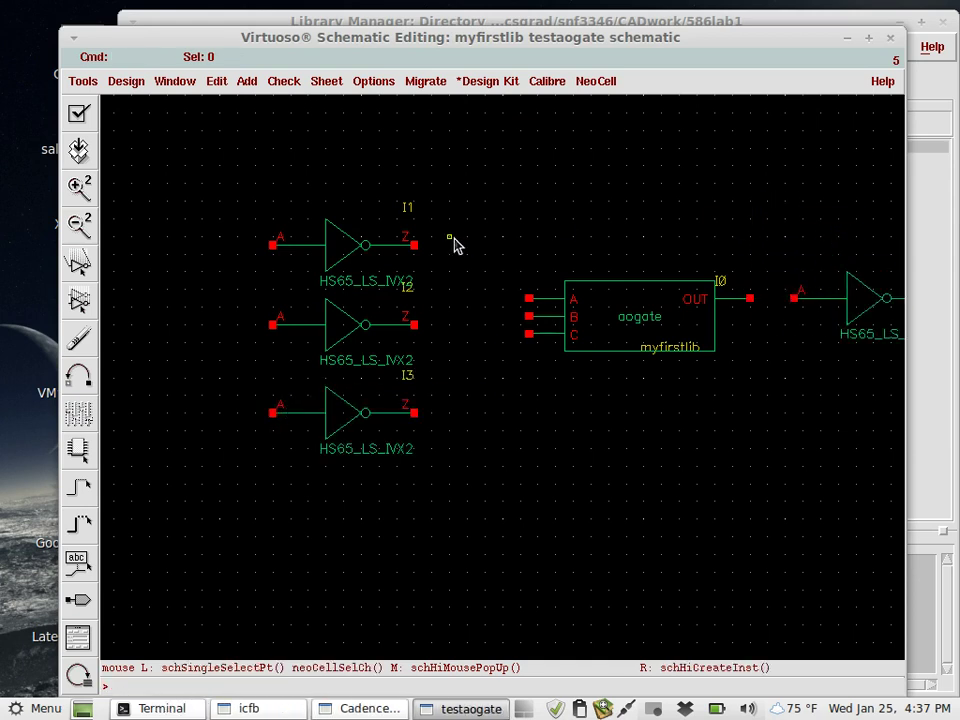
# Wire the three stacked inverters' outputs to aogate inputs A, B and C, and aogate's OUT to the fourth inverter's input
pyautogui.press('w')
pyautogui.click(416, 246)
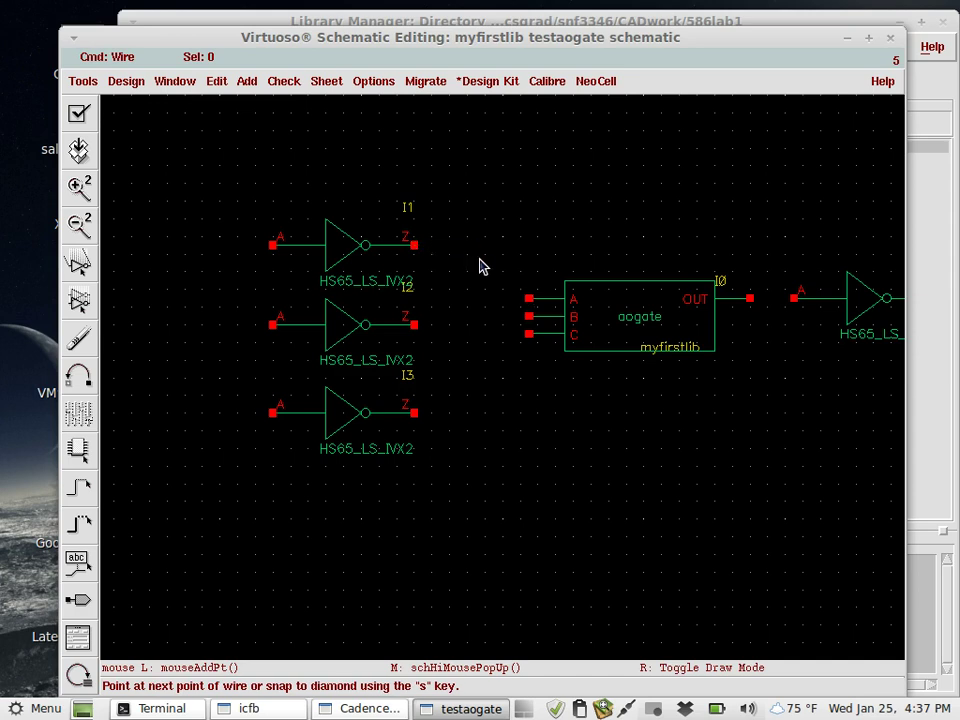
pyautogui.click(529, 299)
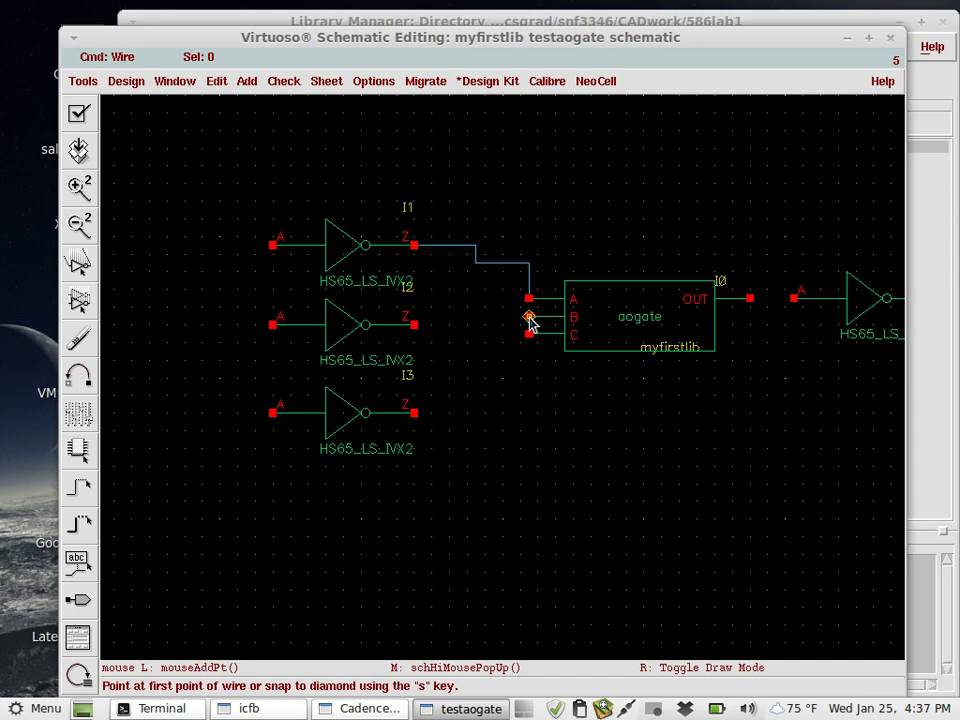
pyautogui.click(529, 316)
pyautogui.click(415, 332)
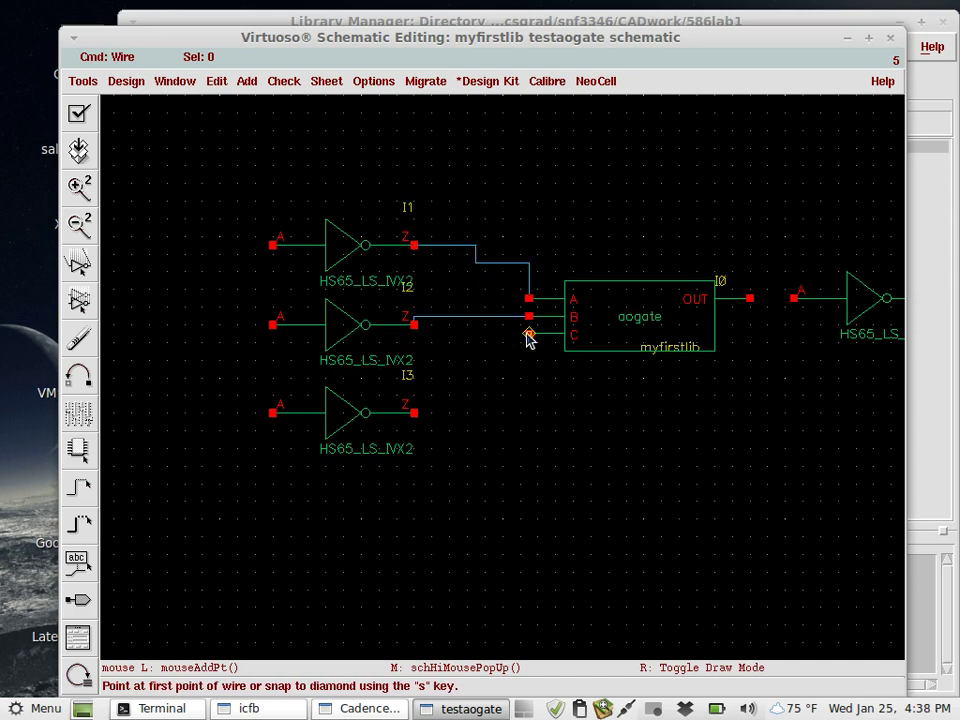
pyautogui.click(530, 337)
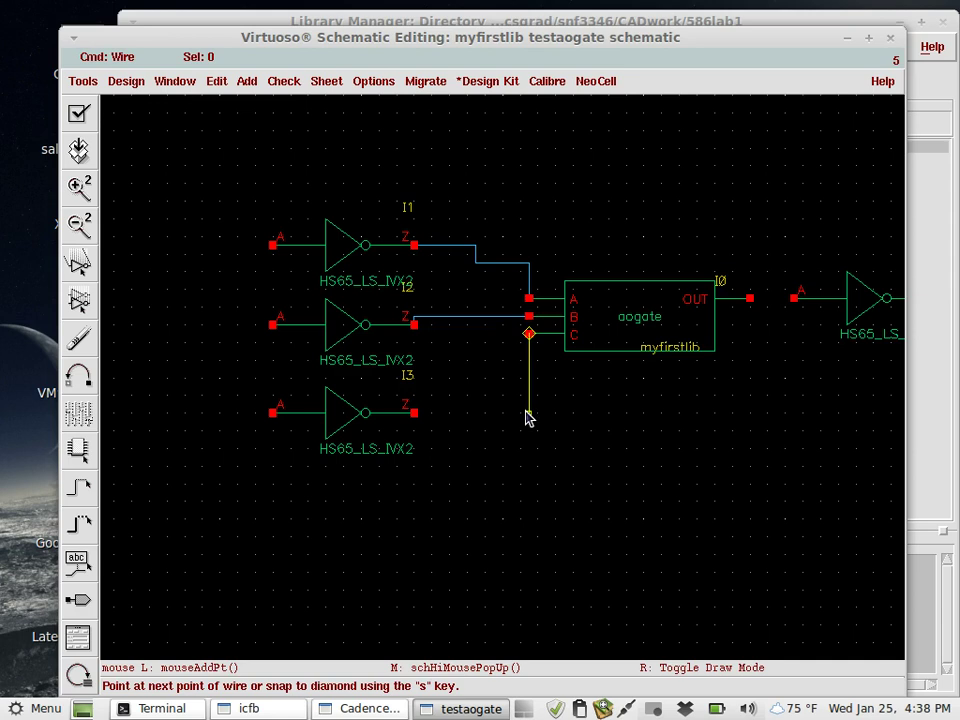
pyautogui.click(414, 413)
pyautogui.click(794, 305)
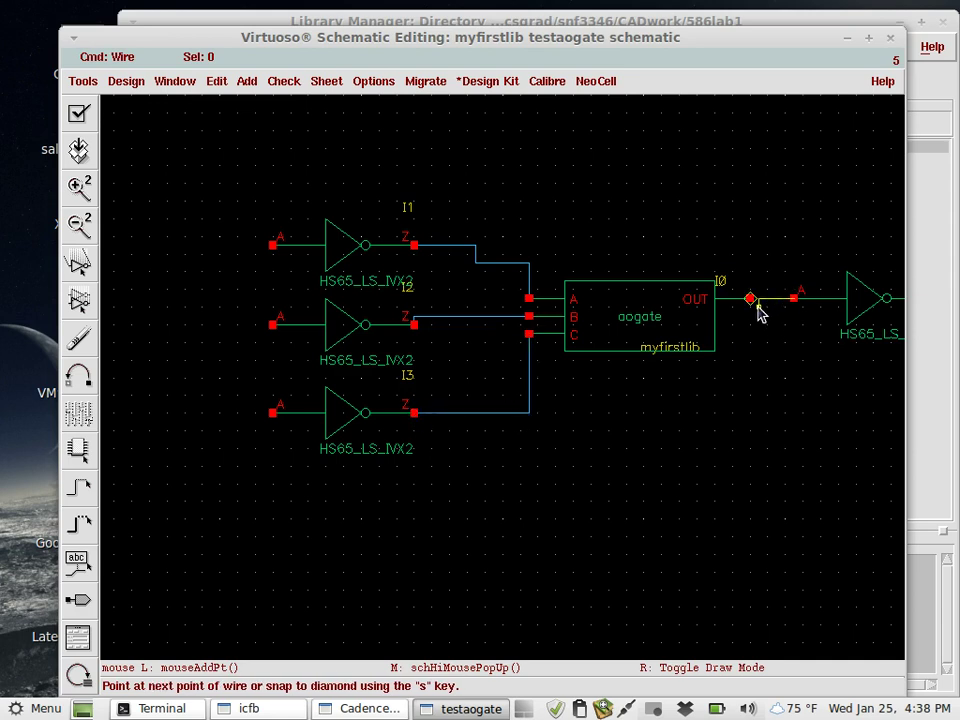
pyautogui.click(753, 307)
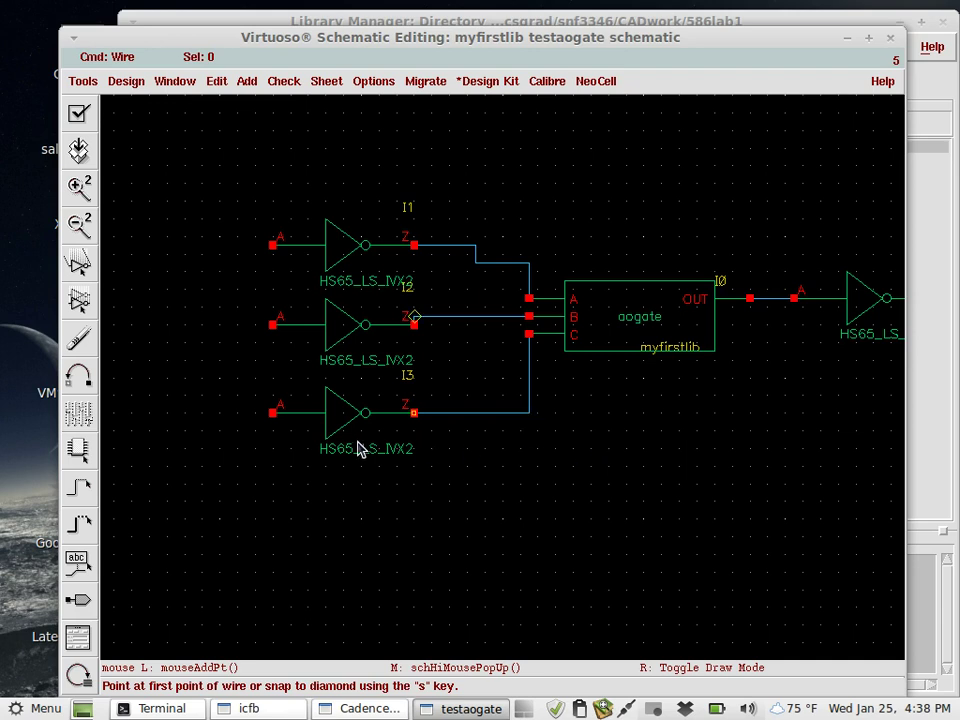
# Add a pin named A with direction input, placed in front of the uppermost inverter's input
pyautogui.write('p')
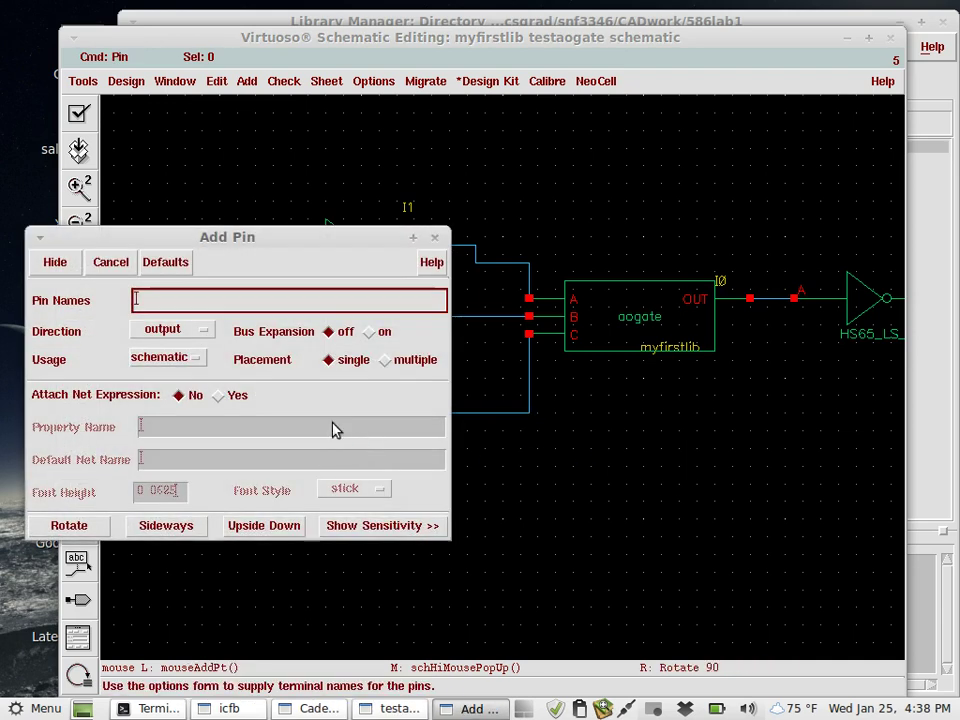
pyautogui.write('A')
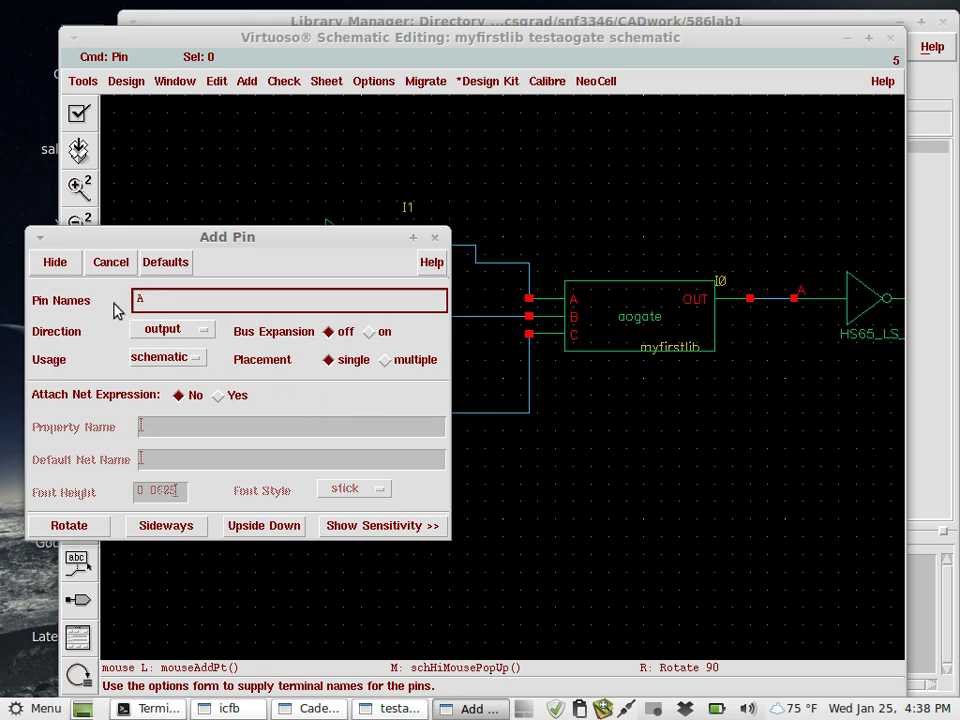
pyautogui.moveTo(140, 238); pyautogui.dragTo(409, 439)
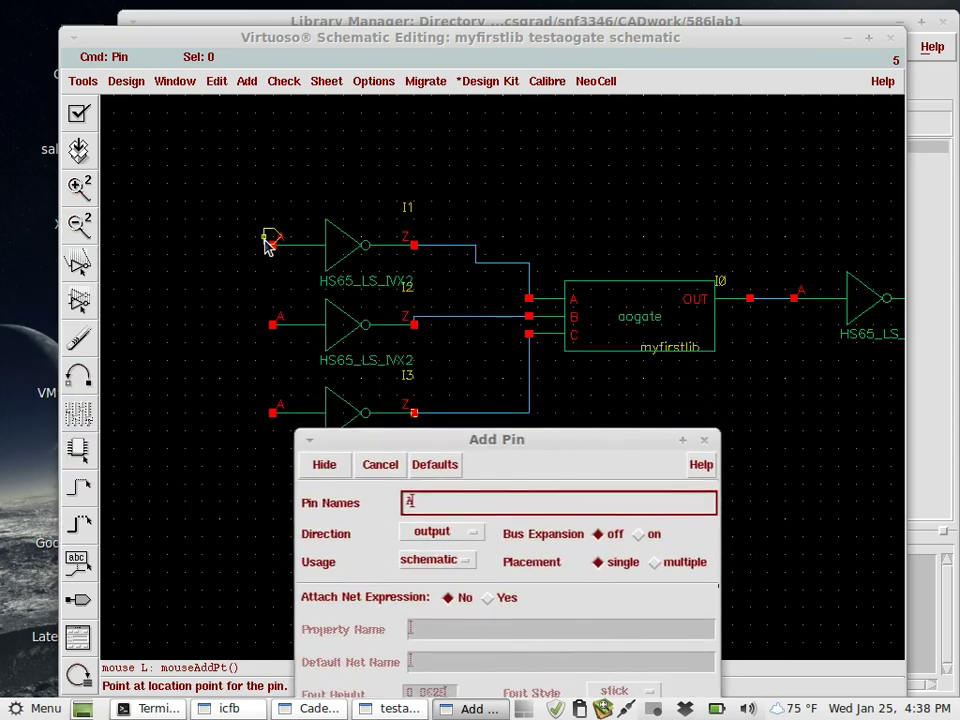
pyautogui.click(448, 533)
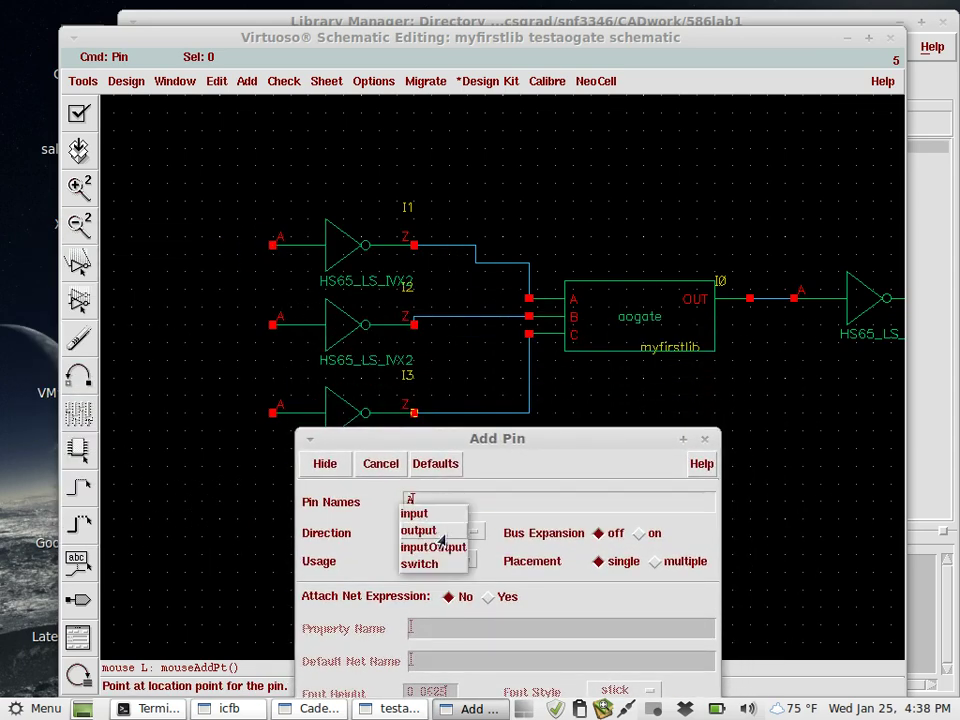
pyautogui.click(440, 514)
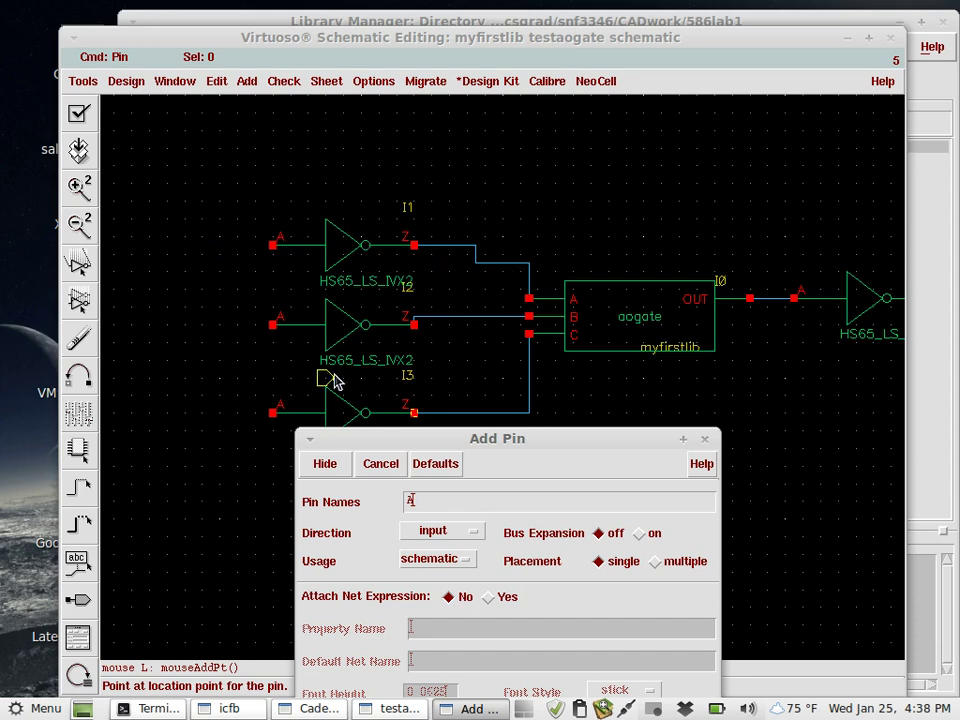
pyautogui.click(225, 249)
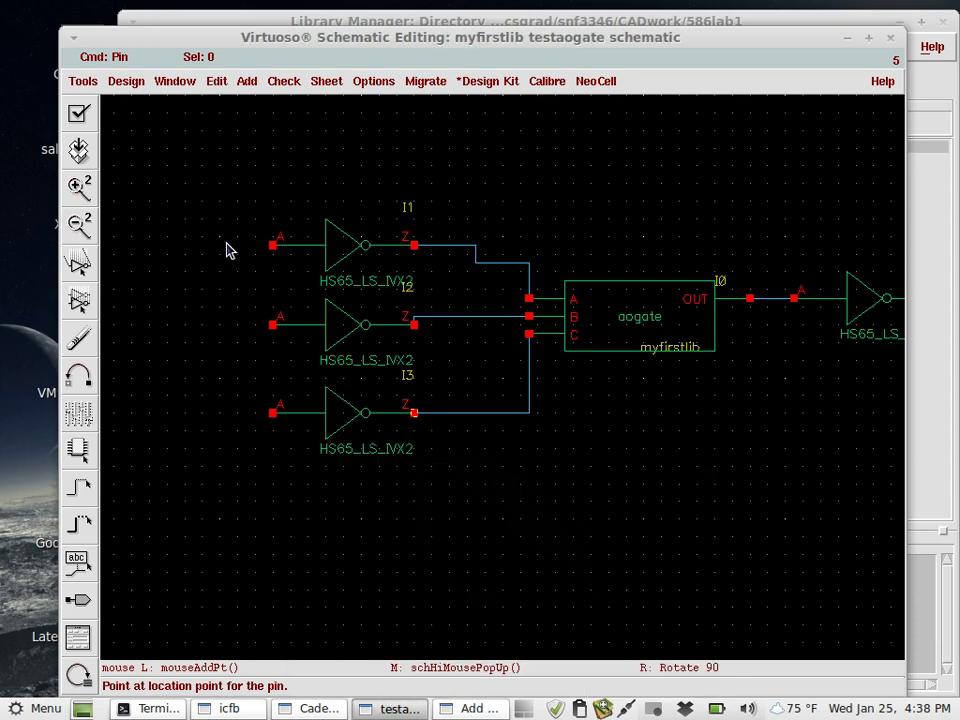
# Add input pins named B and C in front of the middle and lowest inverters' inputs
pyautogui.click(474, 710)
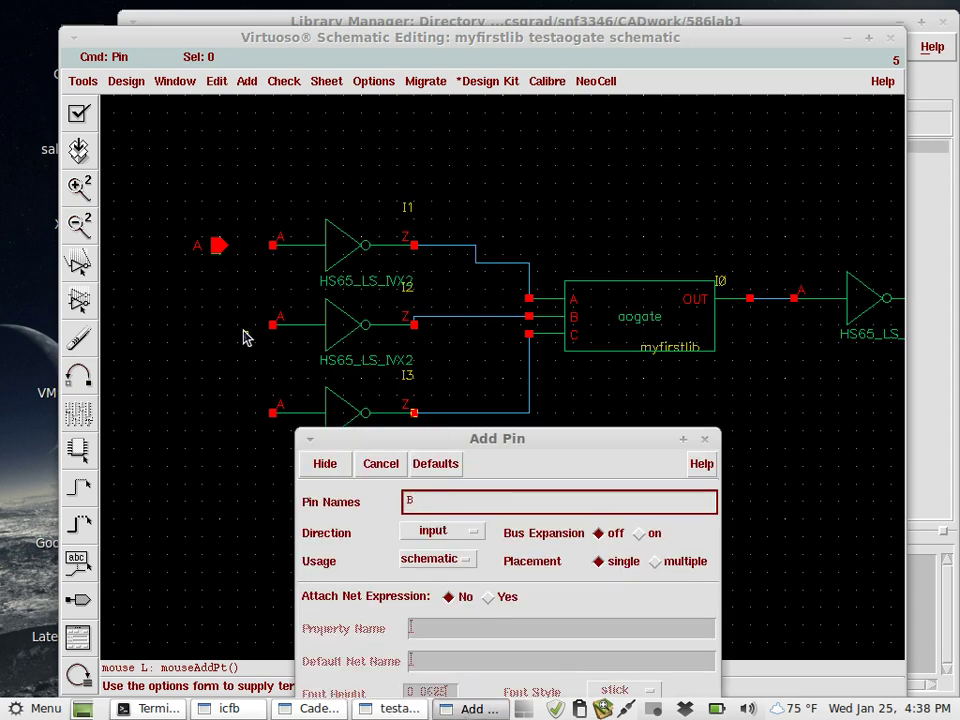
pyautogui.click(208, 332)
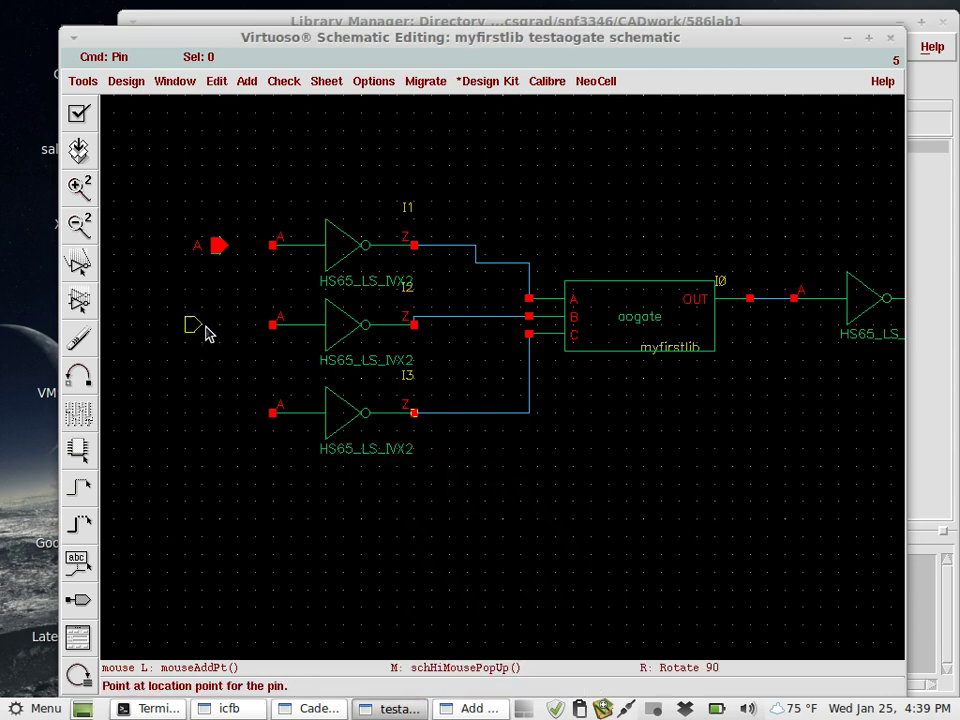
pyautogui.click(212, 334)
pyautogui.click(484, 710)
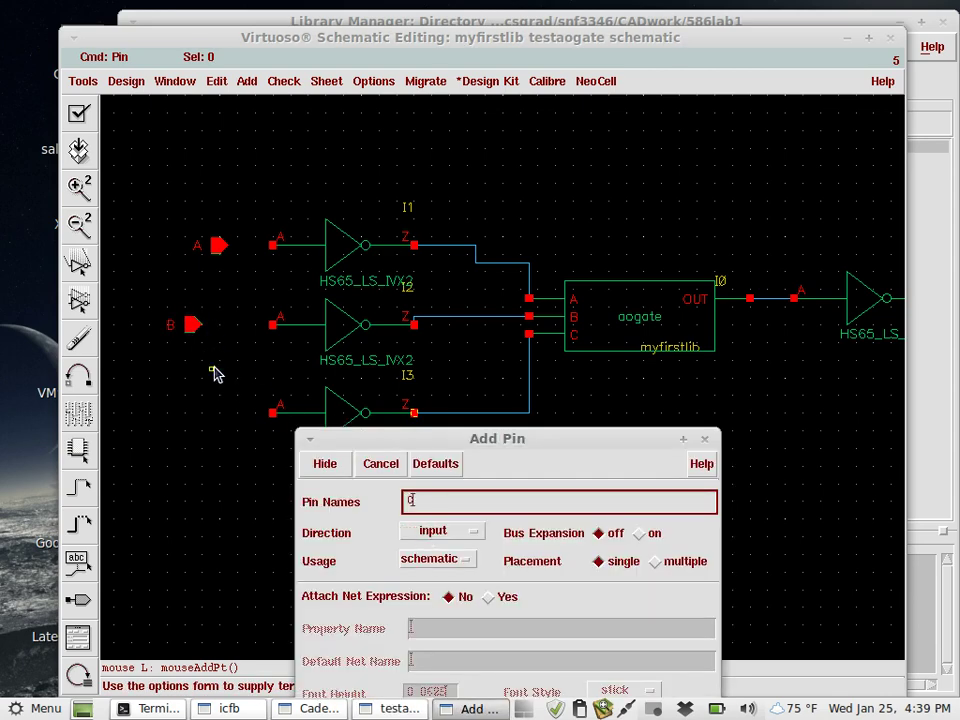
pyautogui.click(204, 418)
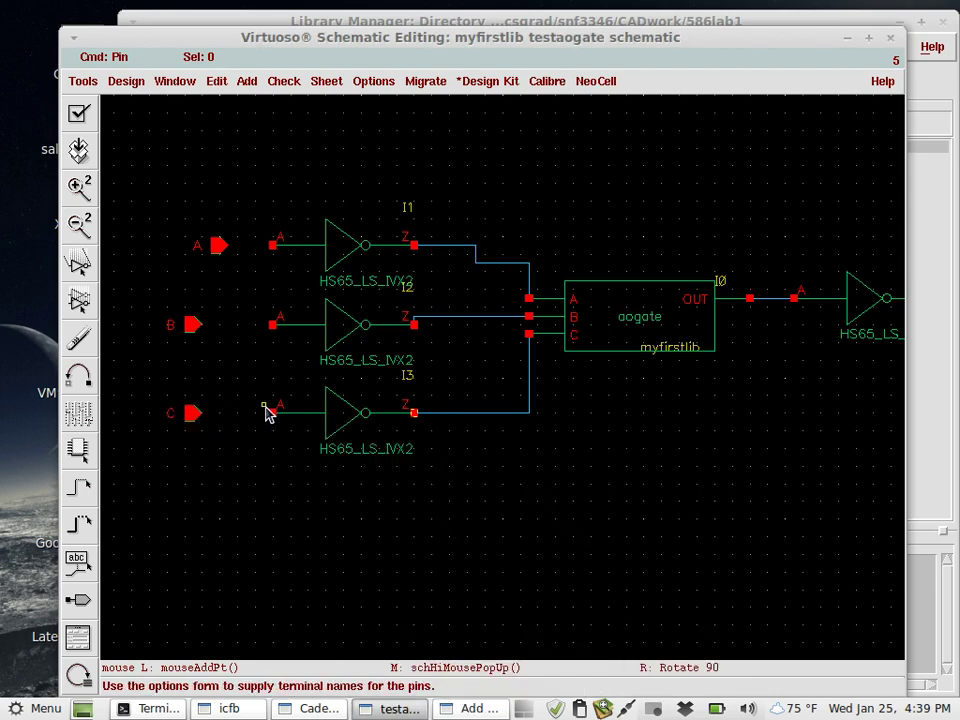
pyautogui.press('Escape')
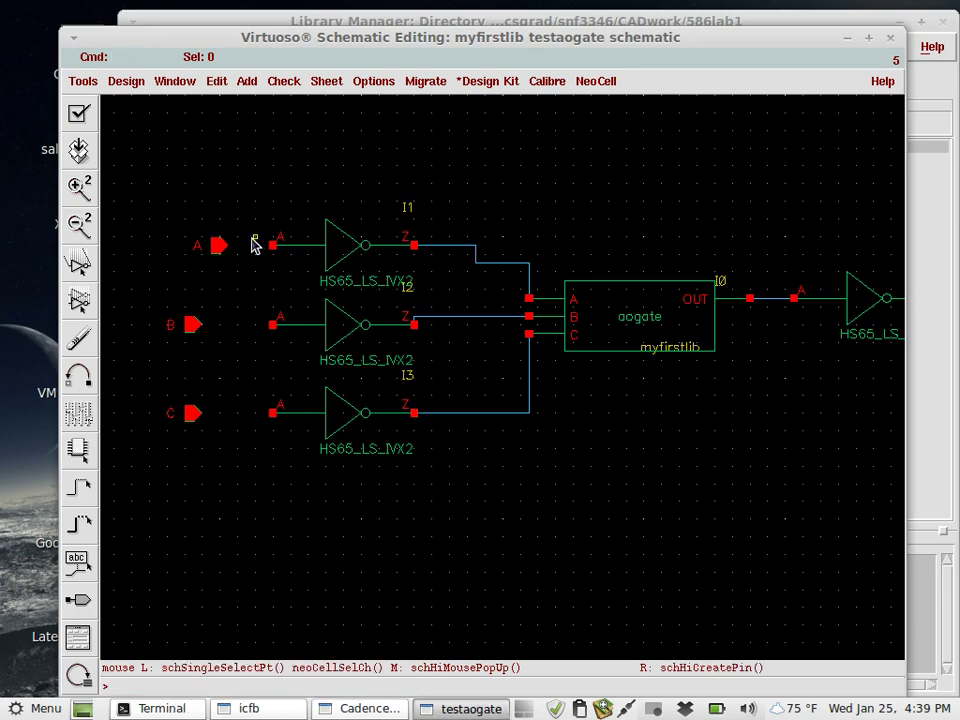
# Wire input pins A, B and C to the inputs of their corresponding inverters
pyautogui.press('w')
pyautogui.click(221, 247)
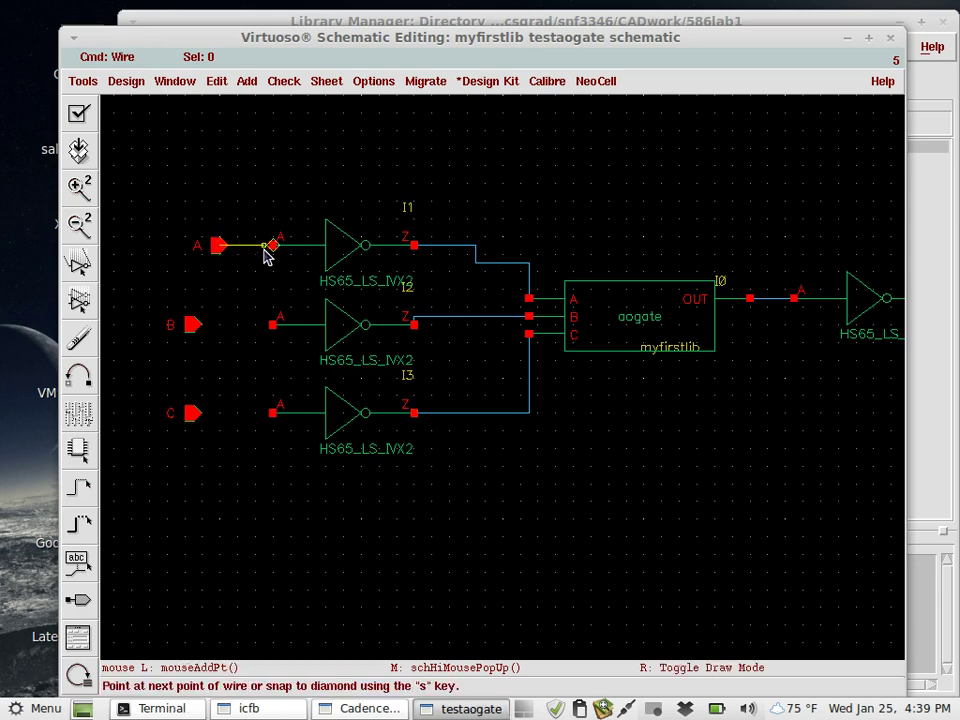
pyautogui.click(273, 249)
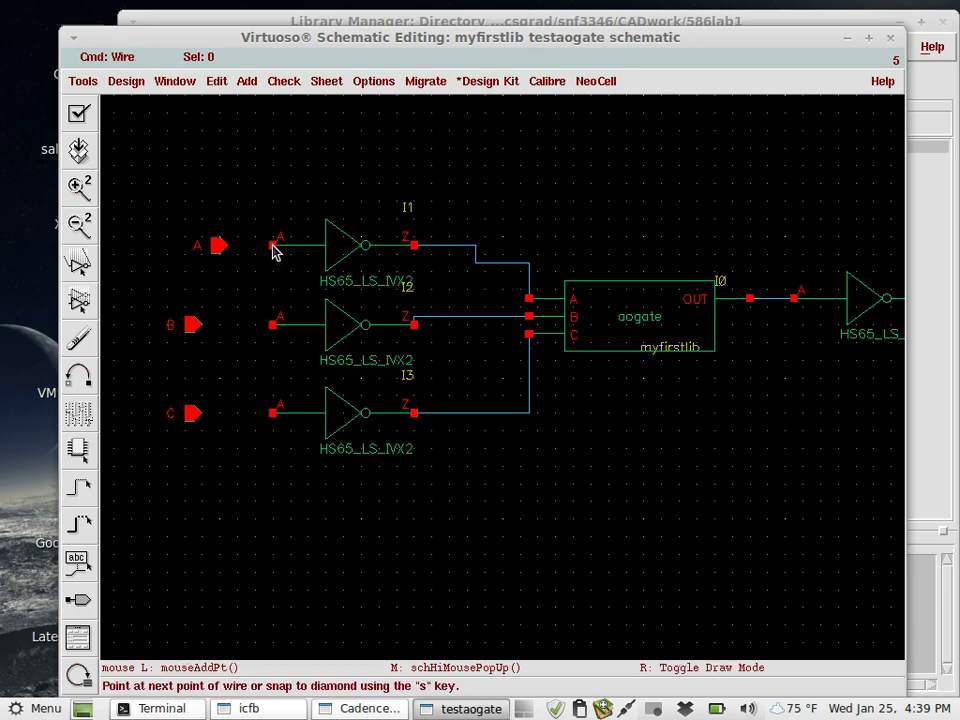
pyautogui.click(198, 328)
pyautogui.click(274, 327)
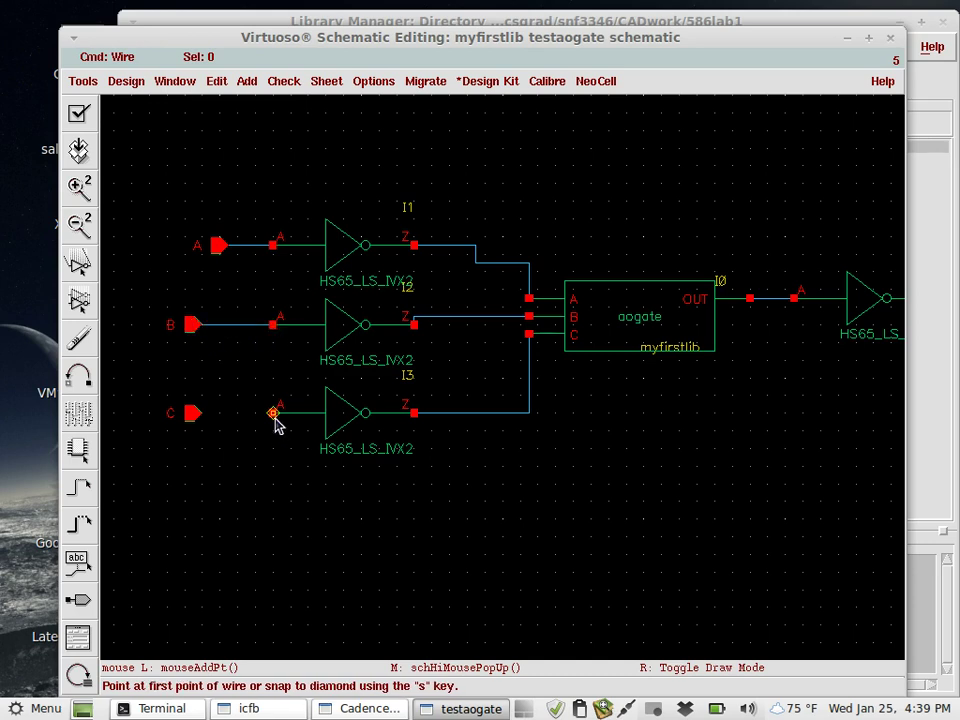
pyautogui.click(273, 414)
pyautogui.click(196, 414)
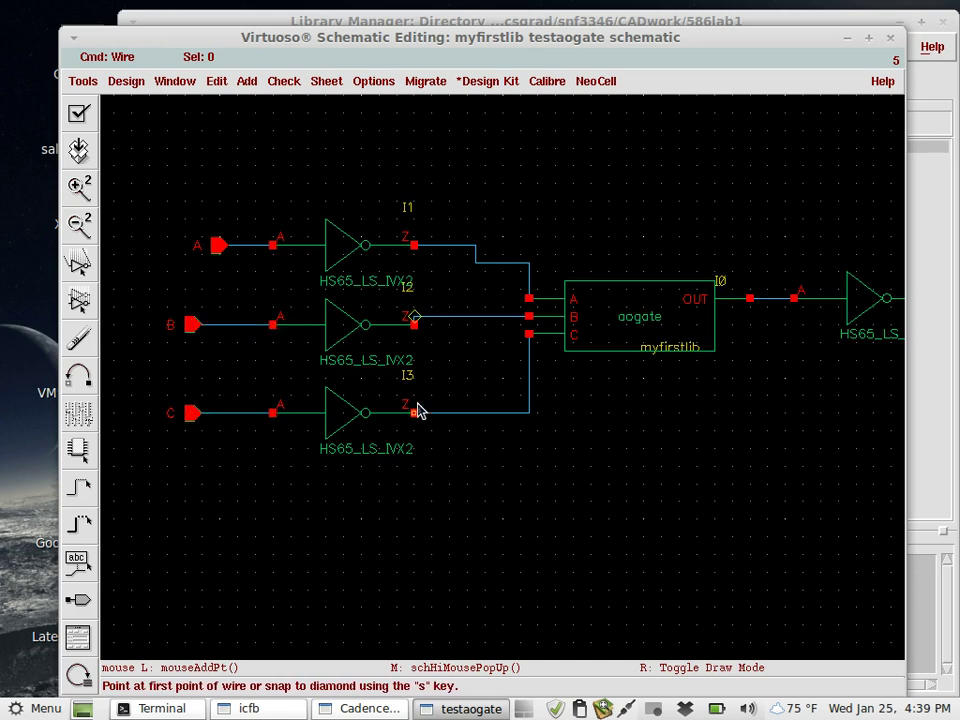
# Add a pin named OUT with direction output, placed just beyond the output of the inverter following aogate
pyautogui.press('Right')
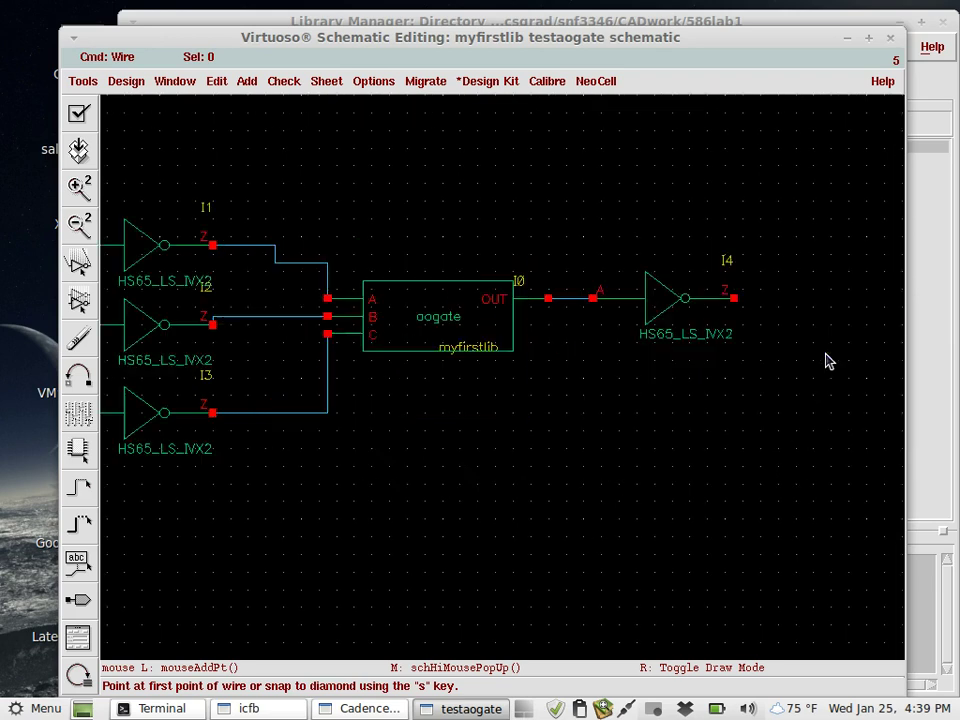
pyautogui.press('Right')
pyautogui.click(533, 298)
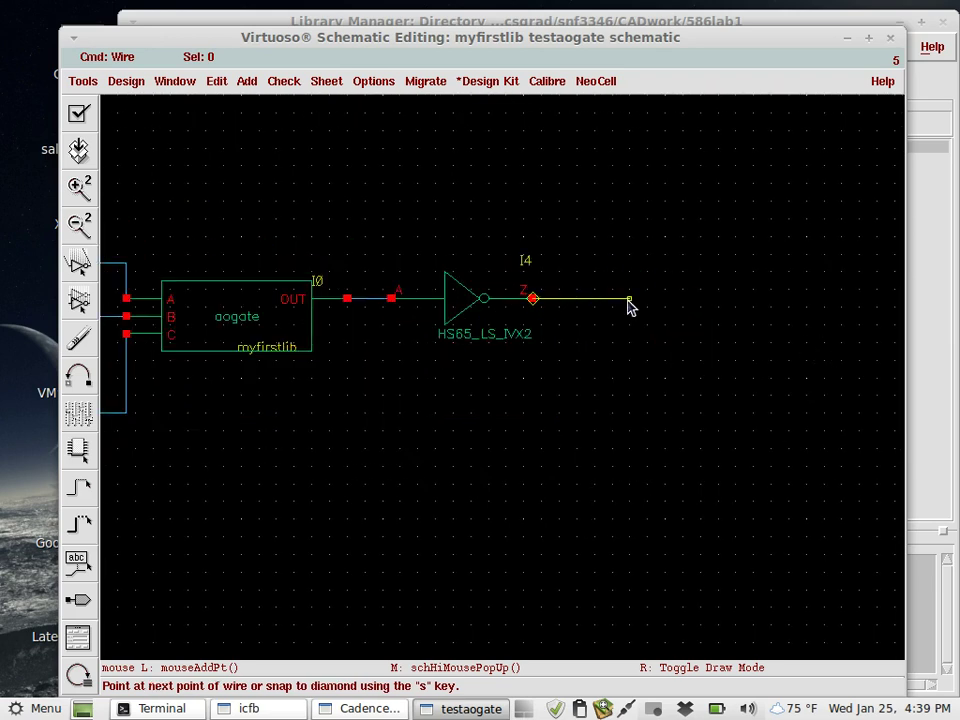
pyautogui.press('Escape')
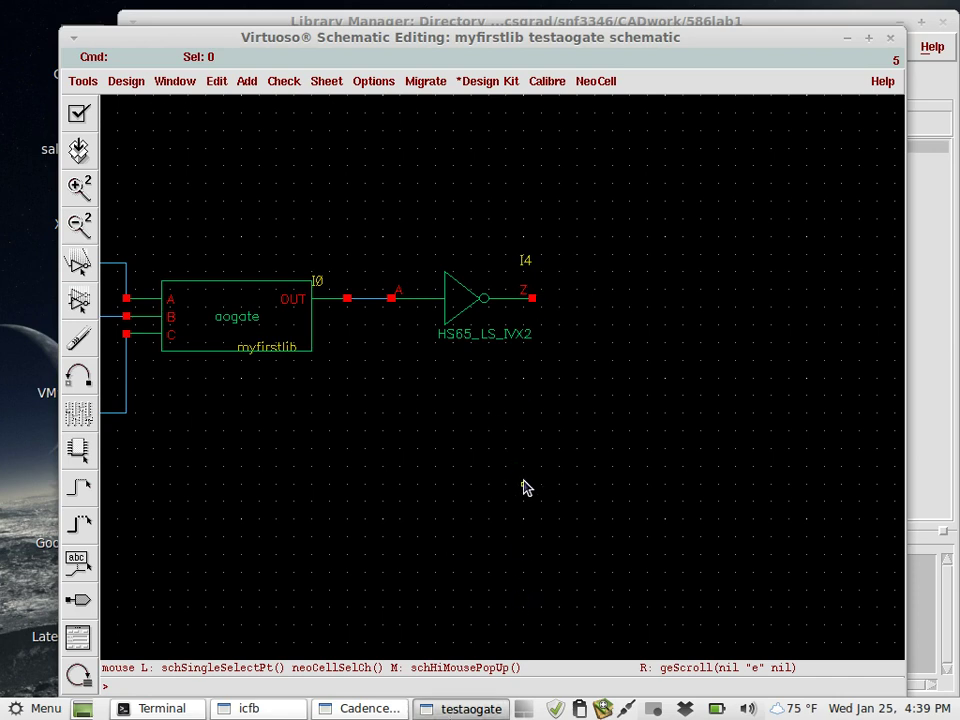
pyautogui.press('p')
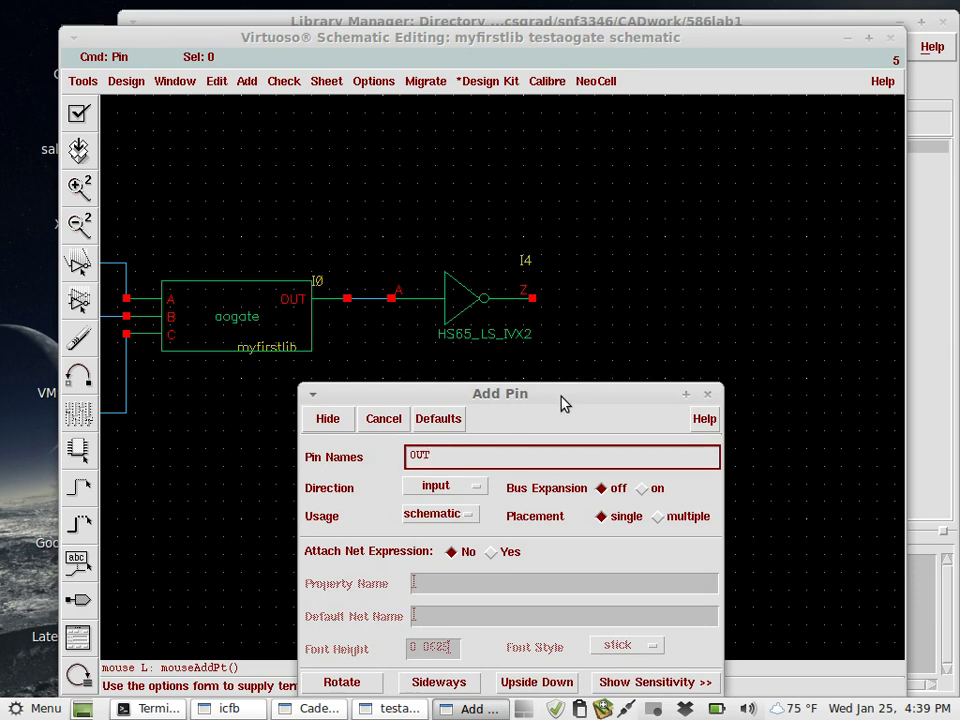
pyautogui.click(478, 490)
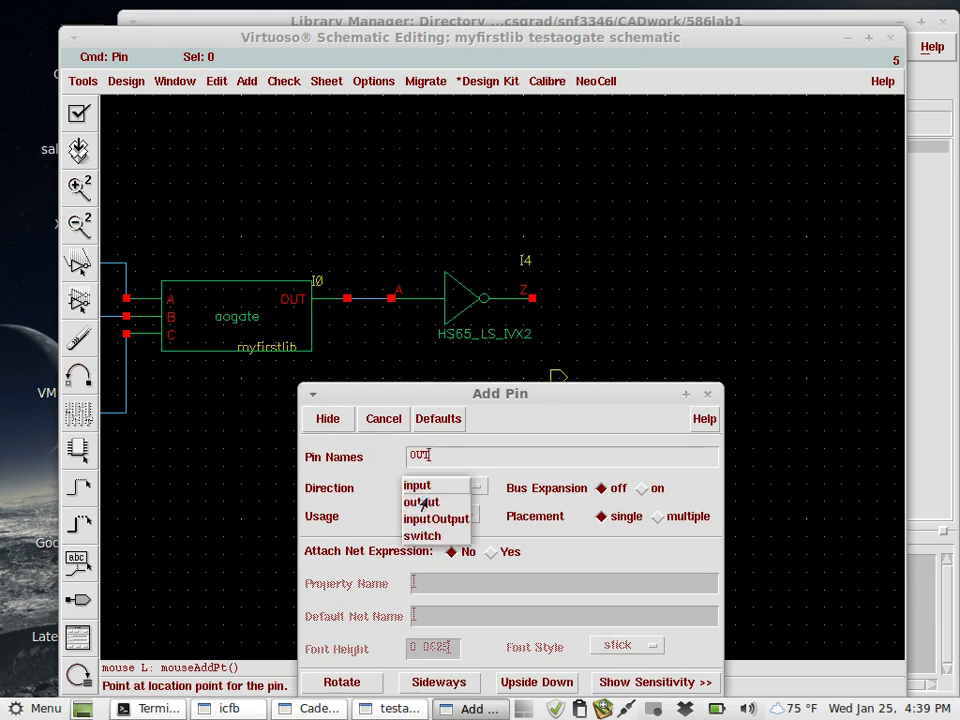
pyautogui.click(420, 505)
pyautogui.click(574, 299)
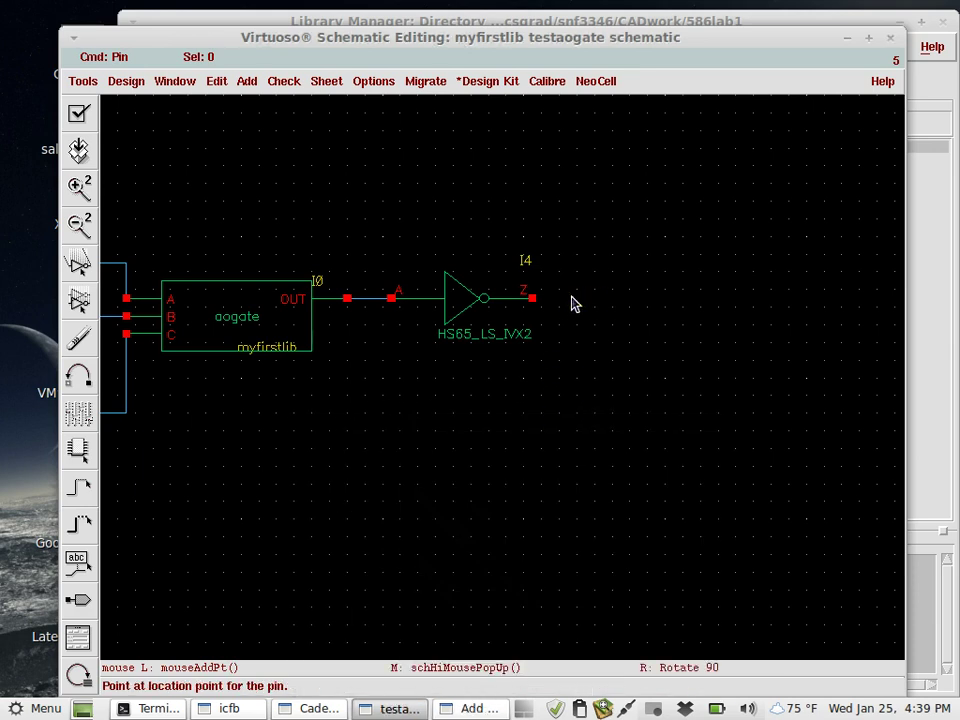
pyautogui.press('Escape')
# Wire the OUT pin to the output of the inverter following aogate
pyautogui.press('w')
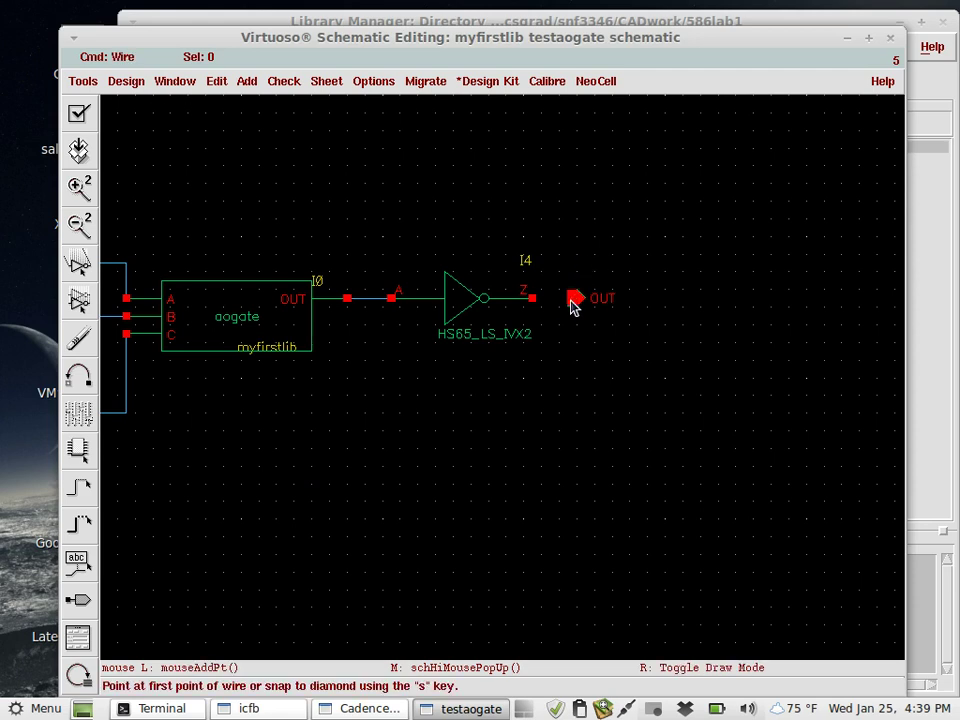
pyautogui.click(572, 299)
pyautogui.click(531, 300)
# Check and save the completed testaogate schematic, and dismiss the check report
pyautogui.press('Left')
pyautogui.press('Left')
pyautogui.scroll(-2, 522, 418)
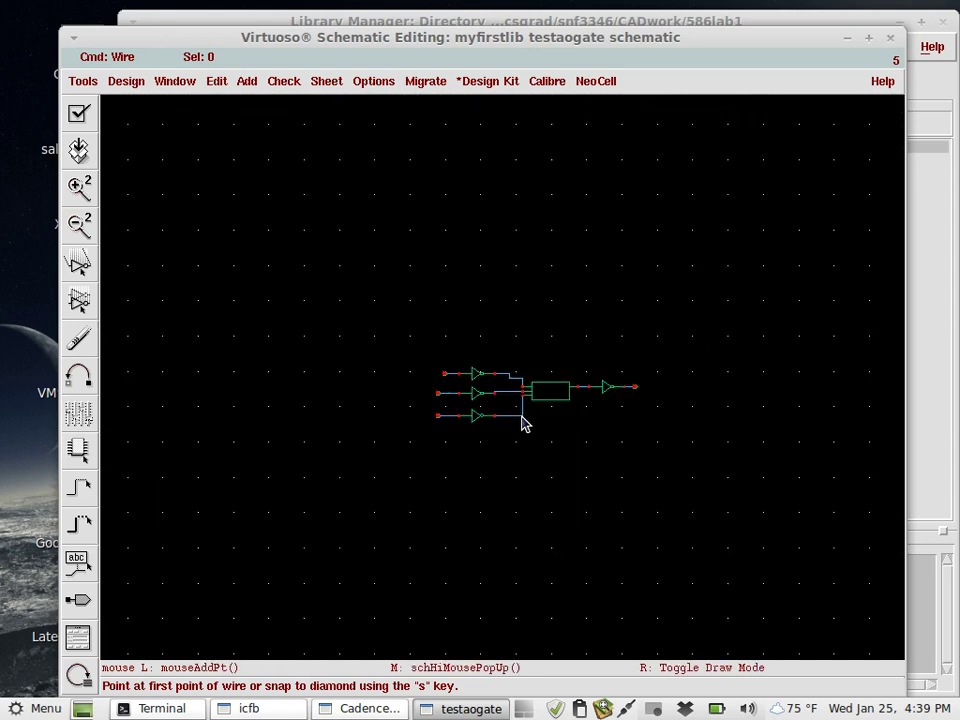
pyautogui.scroll(2, 522, 418)
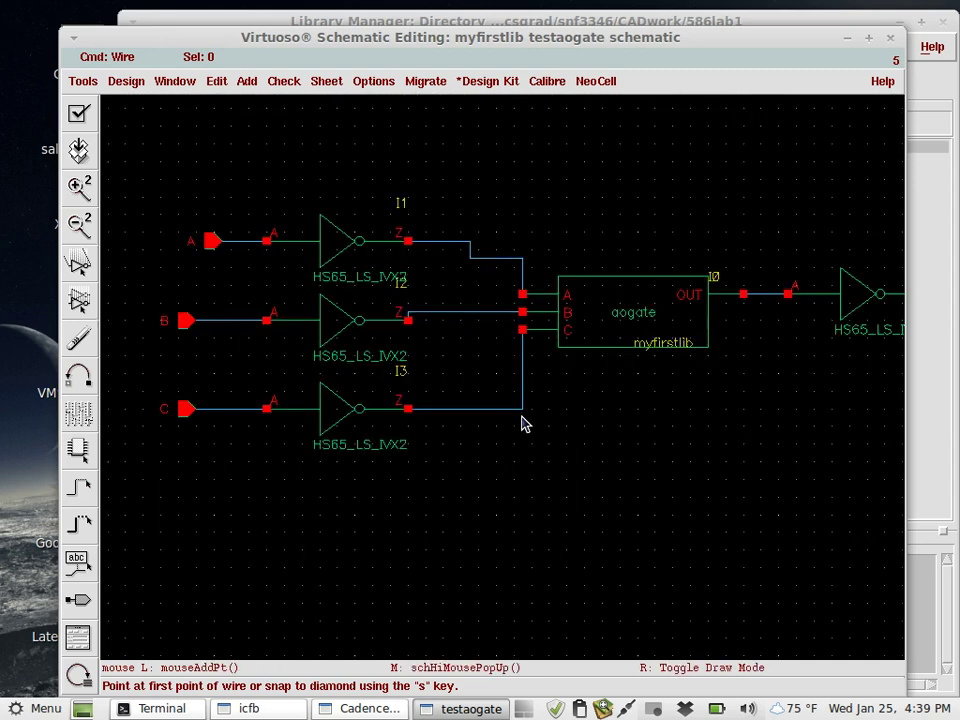
pyautogui.press('Right')
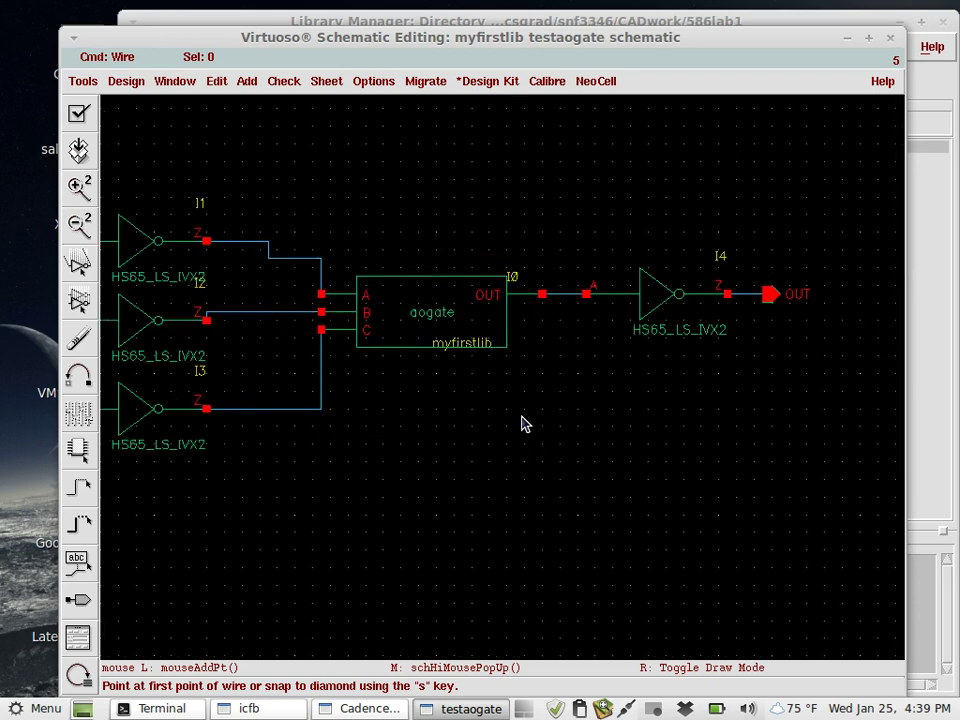
pyautogui.press('Left')
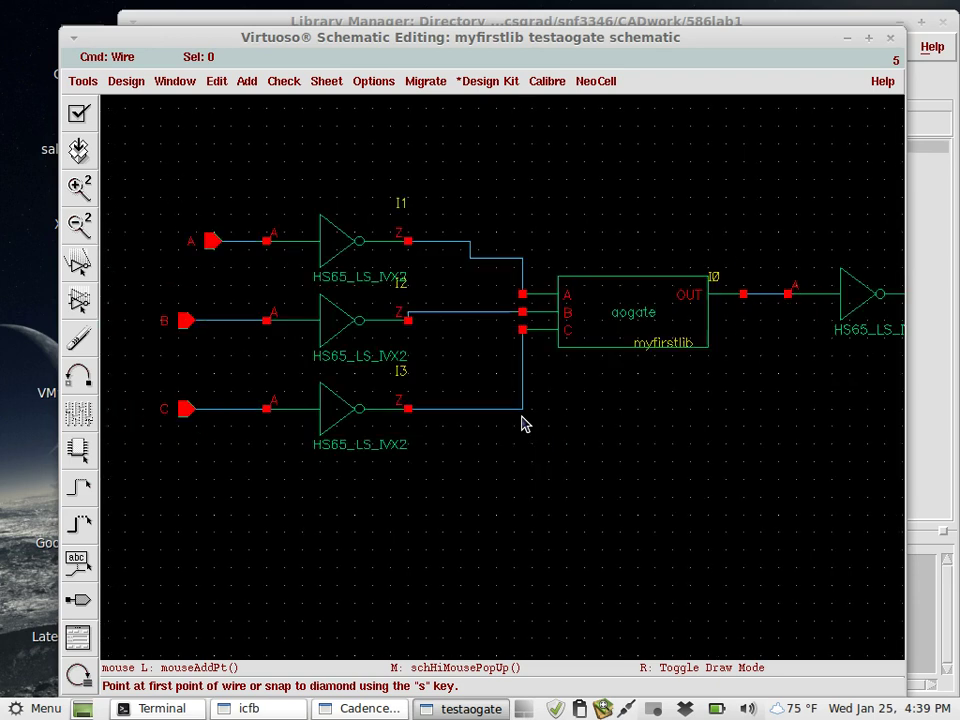
pyautogui.click(78, 113)
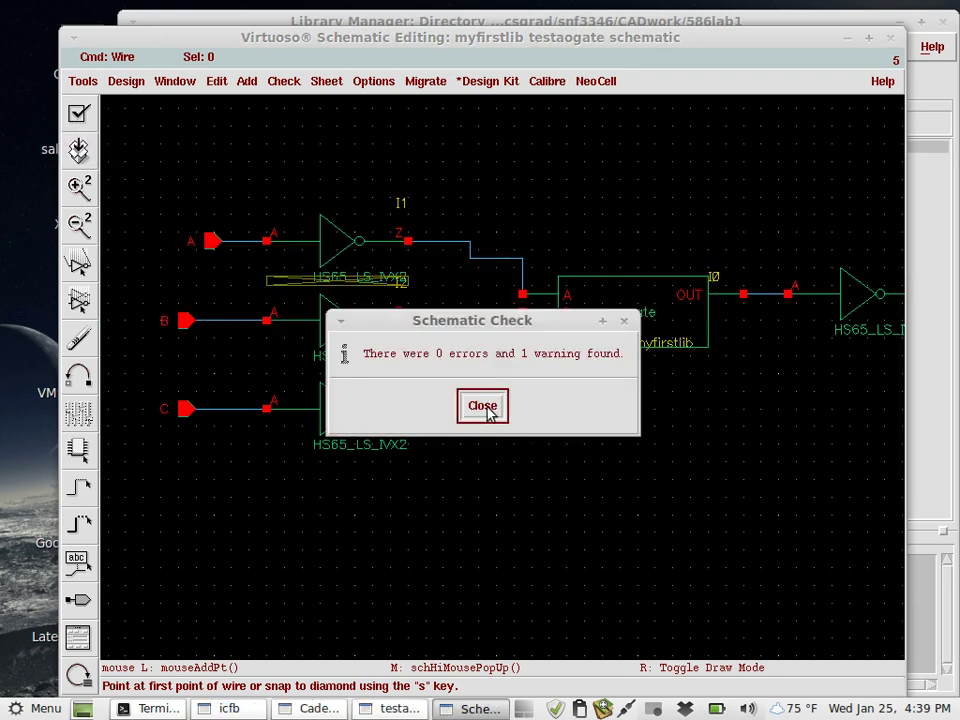
pyautogui.click(487, 409)
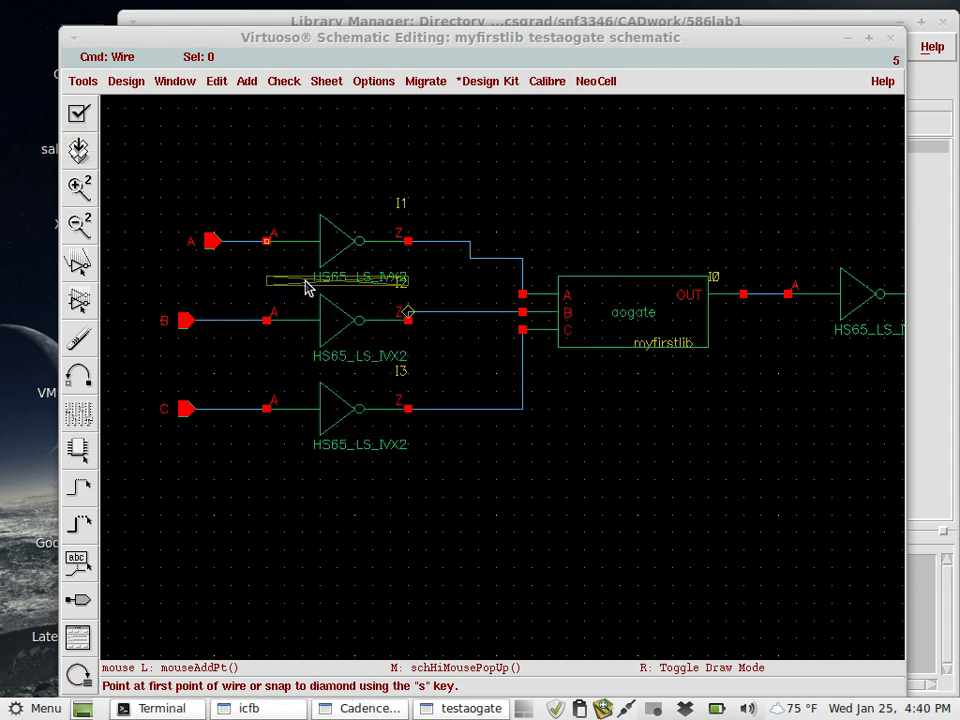
# Examine the warning marker between the two upper inverters and read its explanation in the icfb log, then return to the schematic
pyautogui.scroll(4, 306, 285)
pyautogui.scroll(-4, 459, 360)
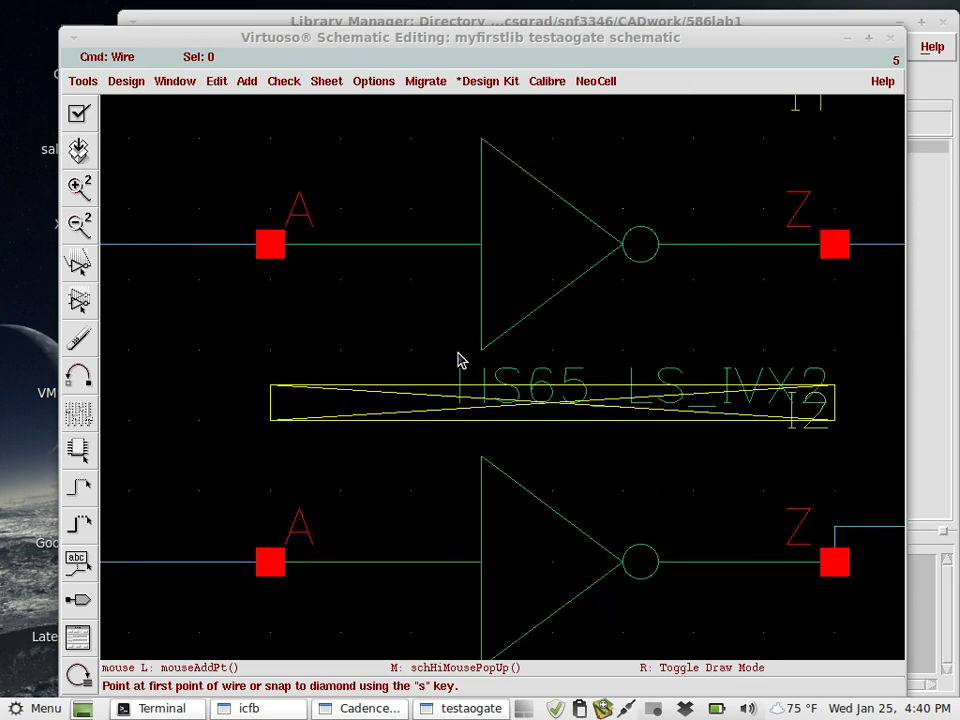
pyautogui.scroll(-3, 447, 400)
pyautogui.click(365, 708)
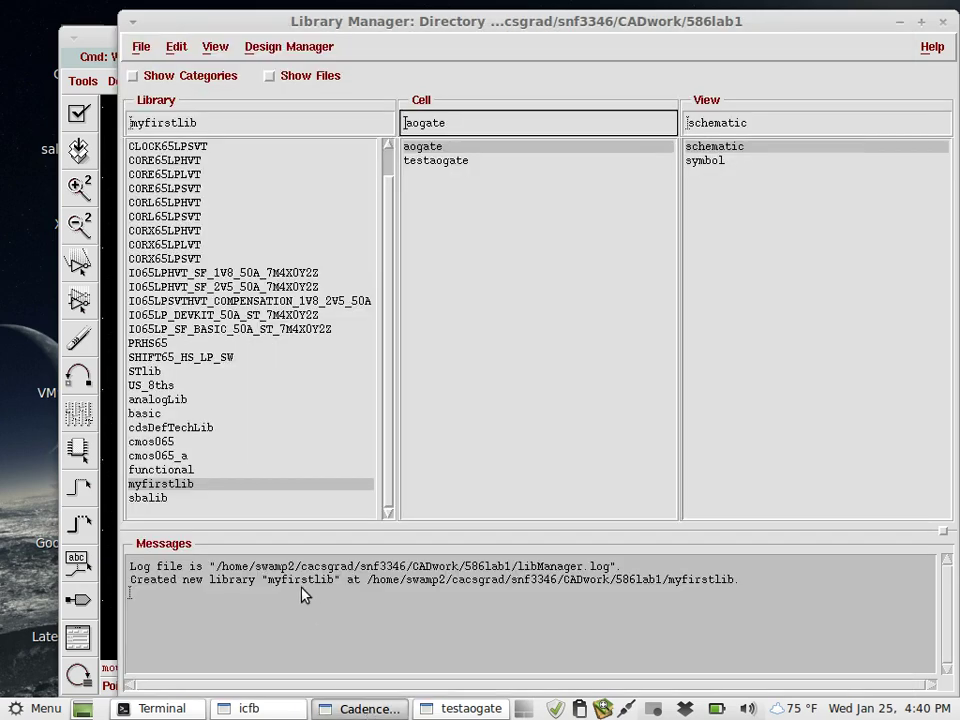
pyautogui.click(286, 713)
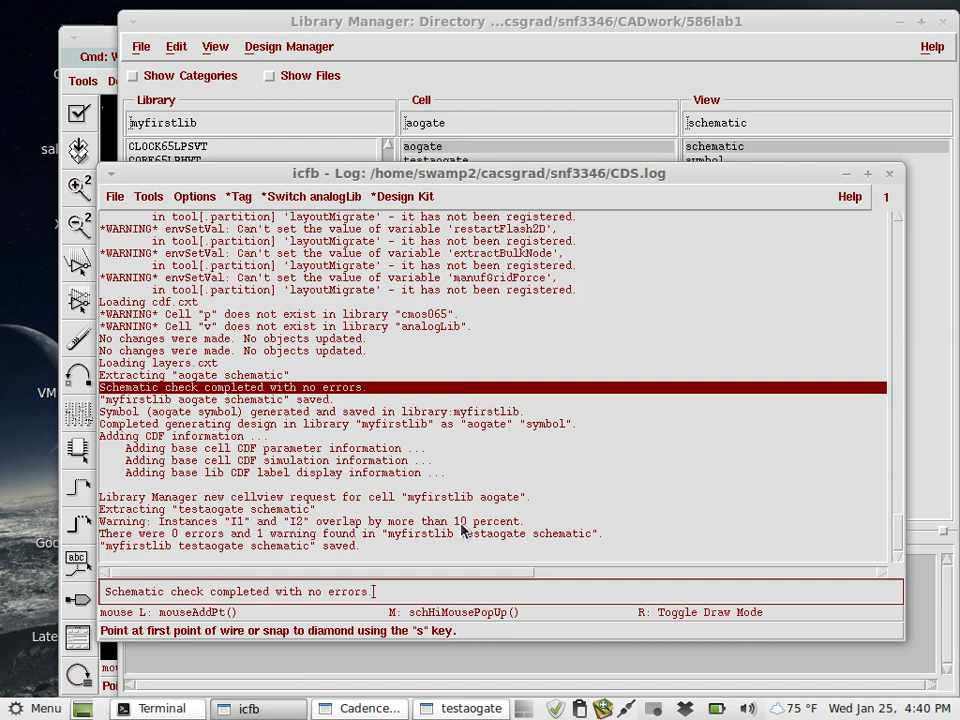
pyautogui.click(470, 708)
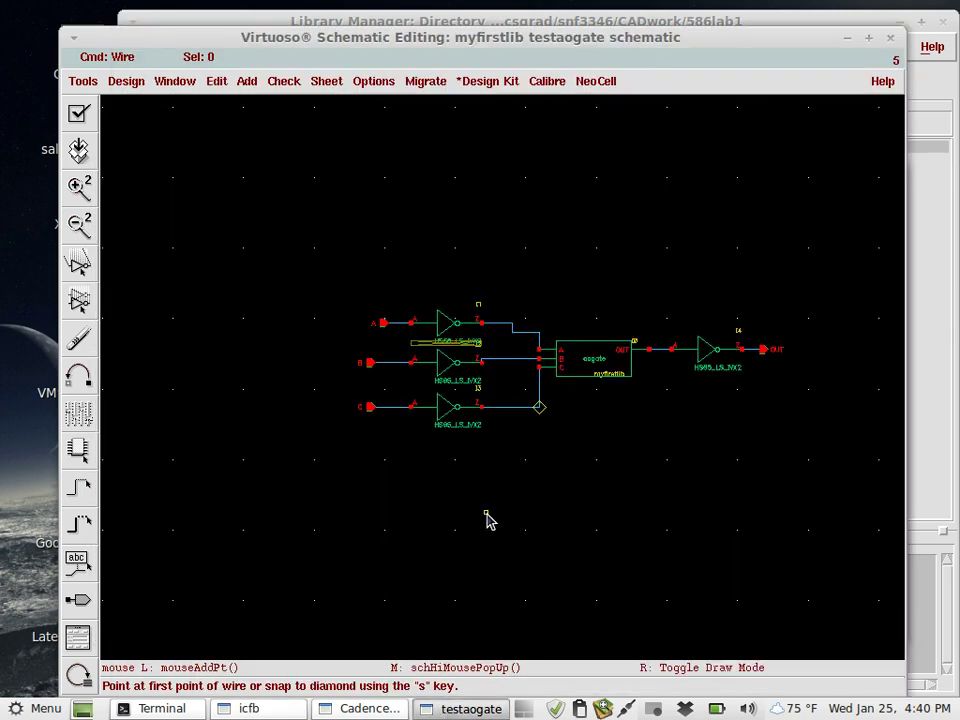
# Stretch the uppermost inverter I1 upward, away from inverter I2, keeping its wires attached
pyautogui.scroll(2, 486, 442)
pyautogui.scroll(-2, 452, 330)
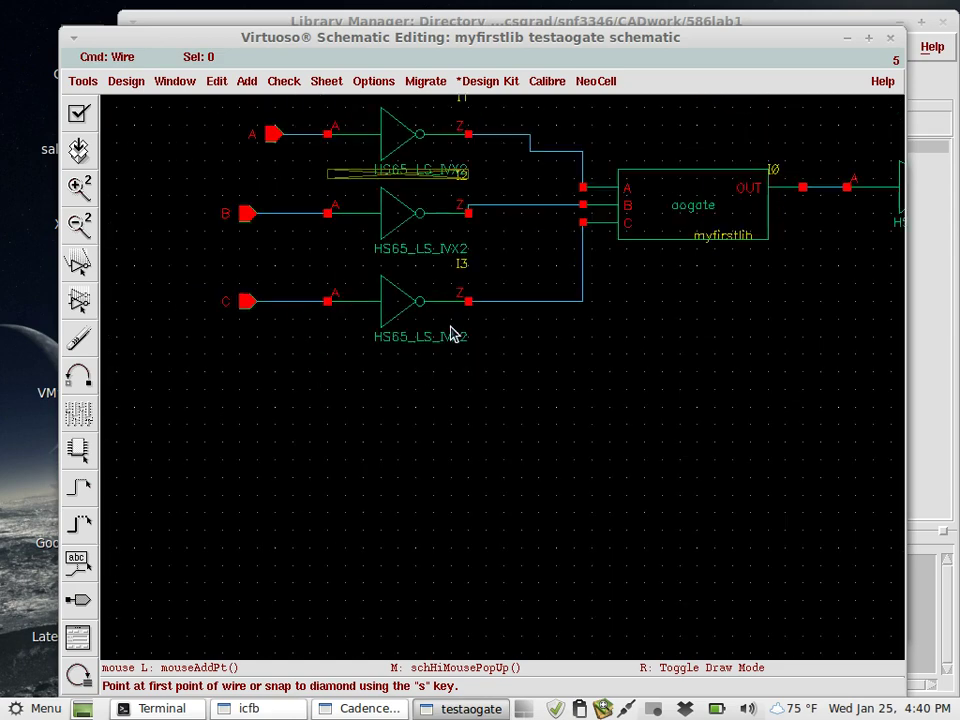
pyautogui.scroll(1, 452, 313)
pyautogui.press('Up')
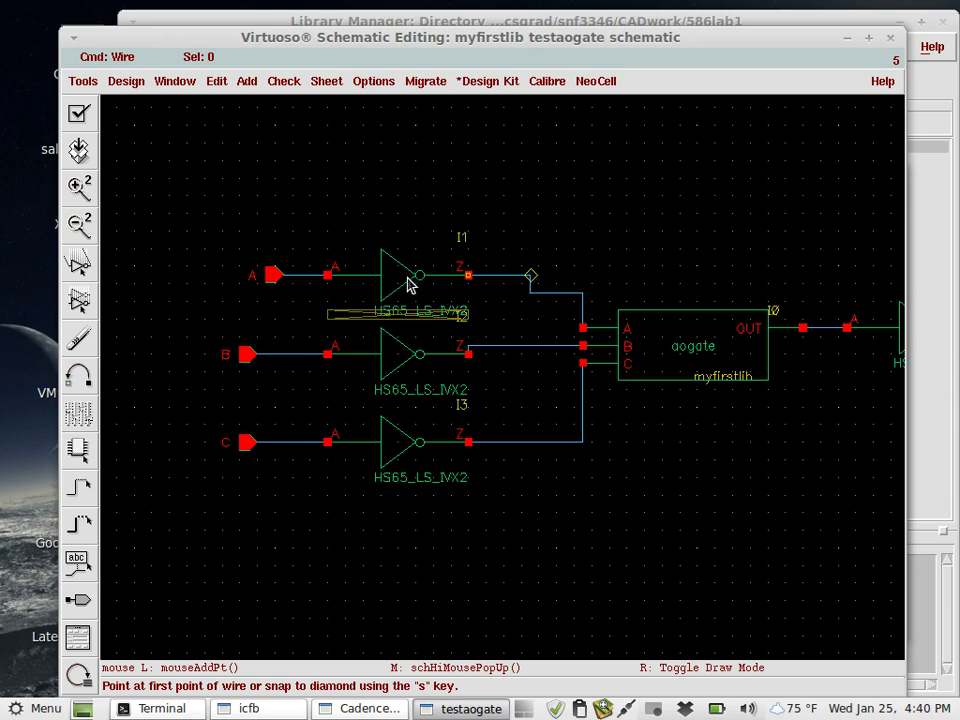
pyautogui.press('s')
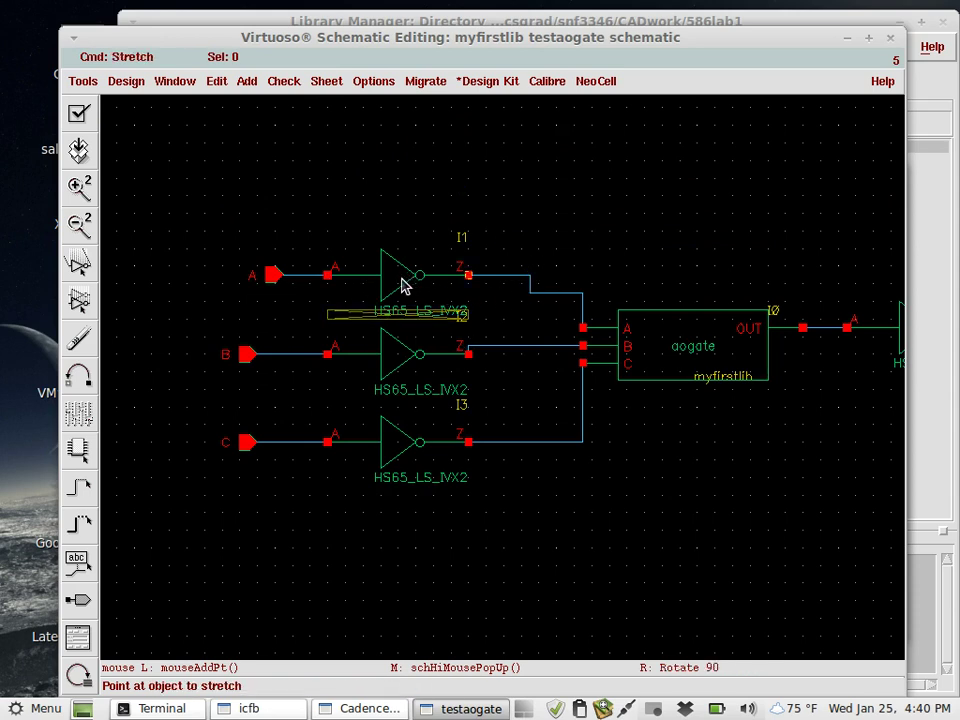
pyautogui.click(400, 284)
pyautogui.click(409, 230)
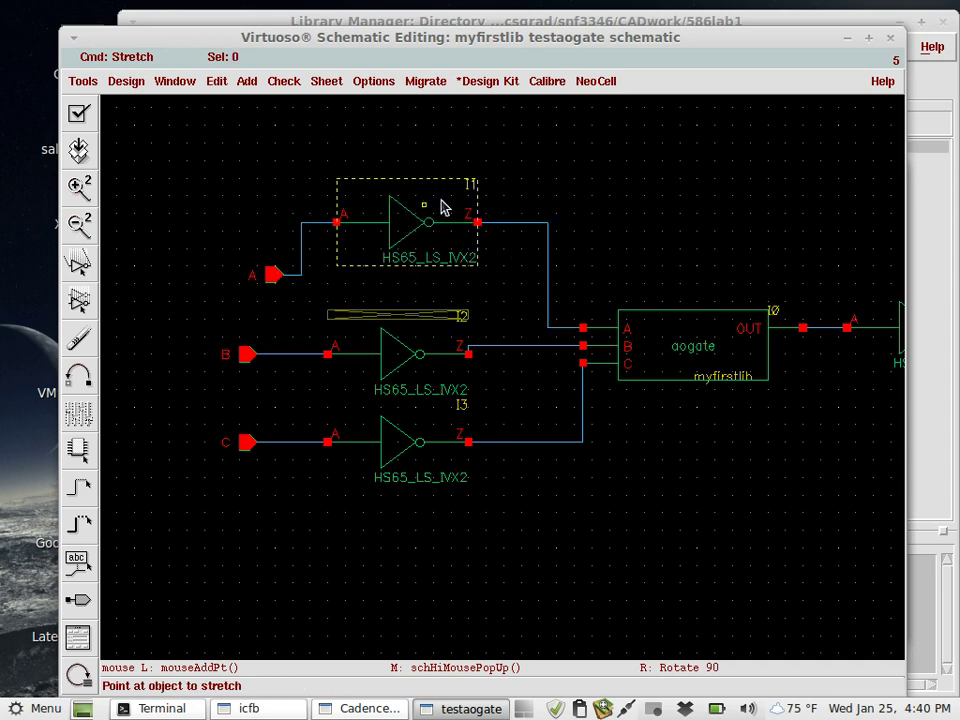
pyautogui.press('Escape')
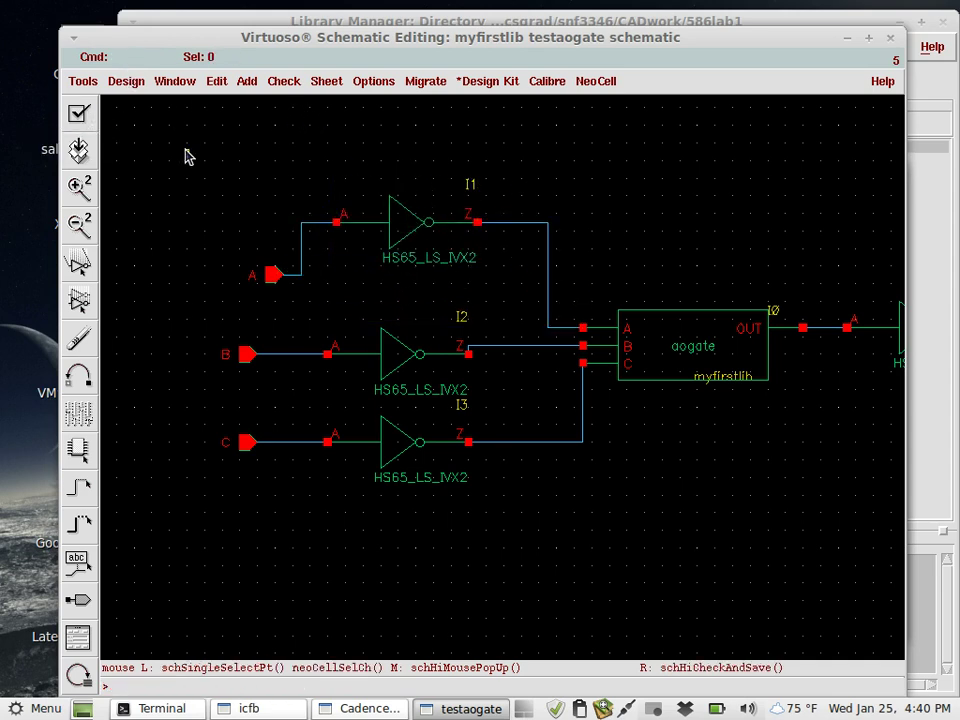
# Launch the Analog Design Environment for the testaogate schematic, close its What's New page and position the simulation window over the schematic
pyautogui.moveTo(204, 36); pyautogui.dragTo(196, 24)
pyautogui.click(80, 70)
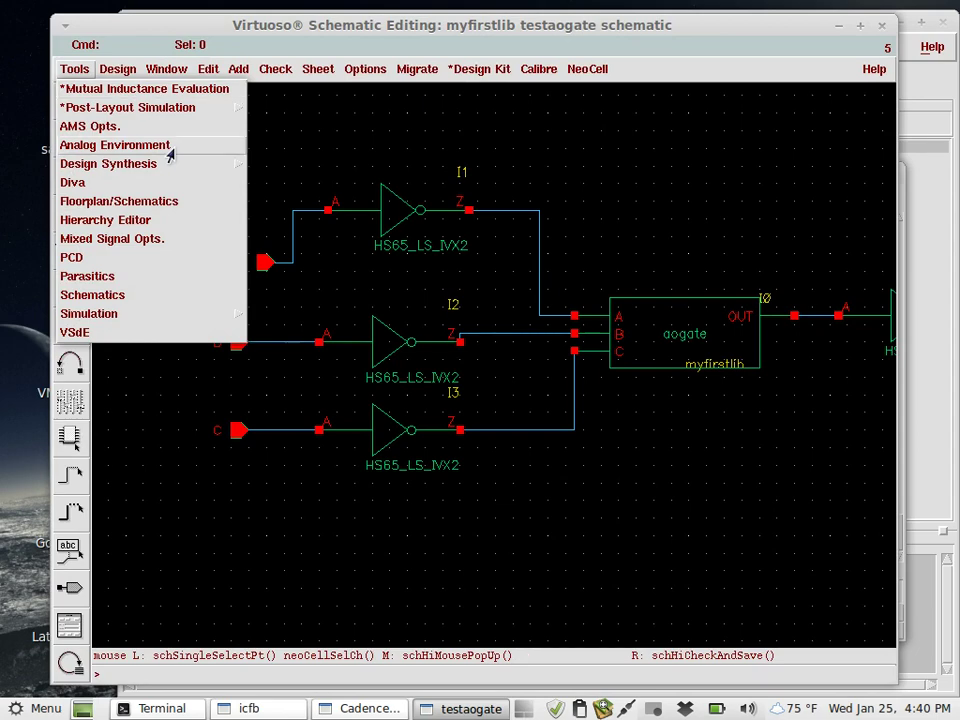
pyautogui.click(172, 150)
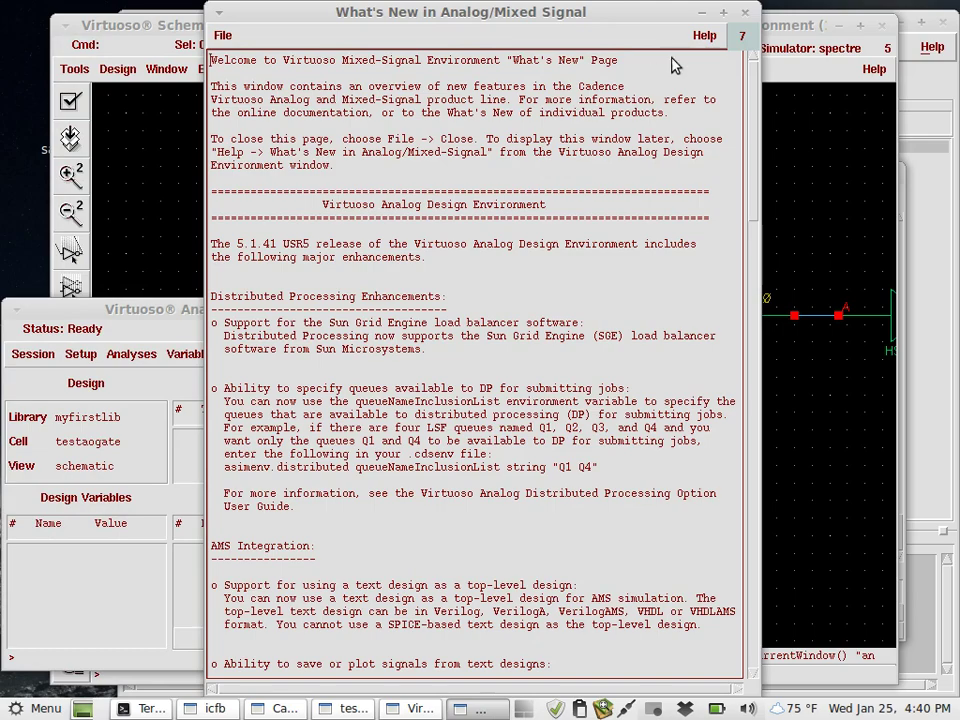
pyautogui.click(745, 13)
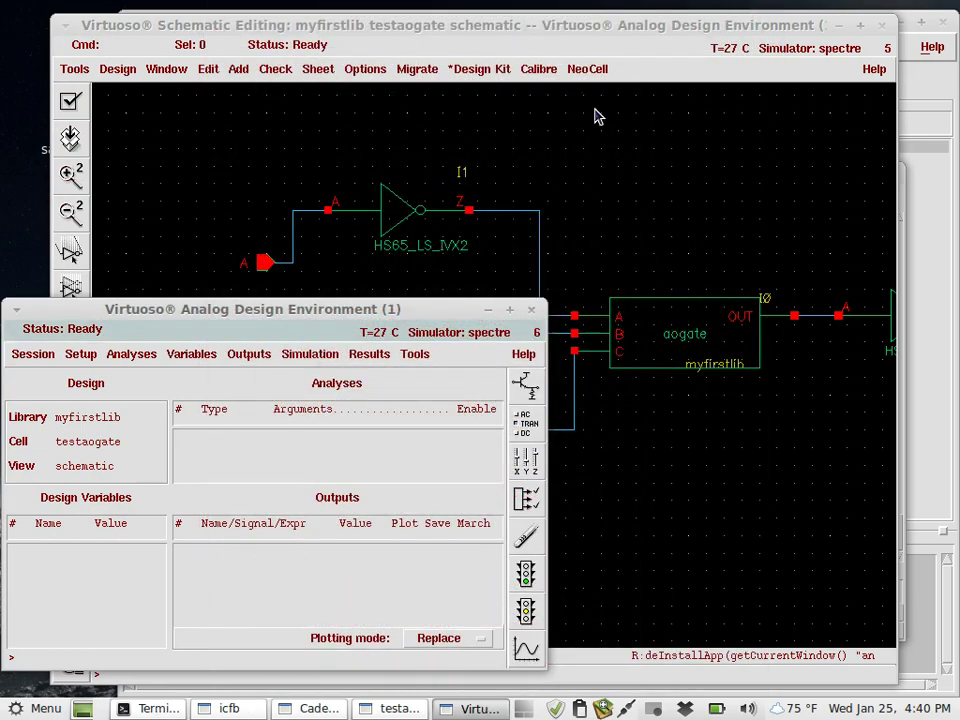
pyautogui.moveTo(283, 313); pyautogui.dragTo(448, 158)
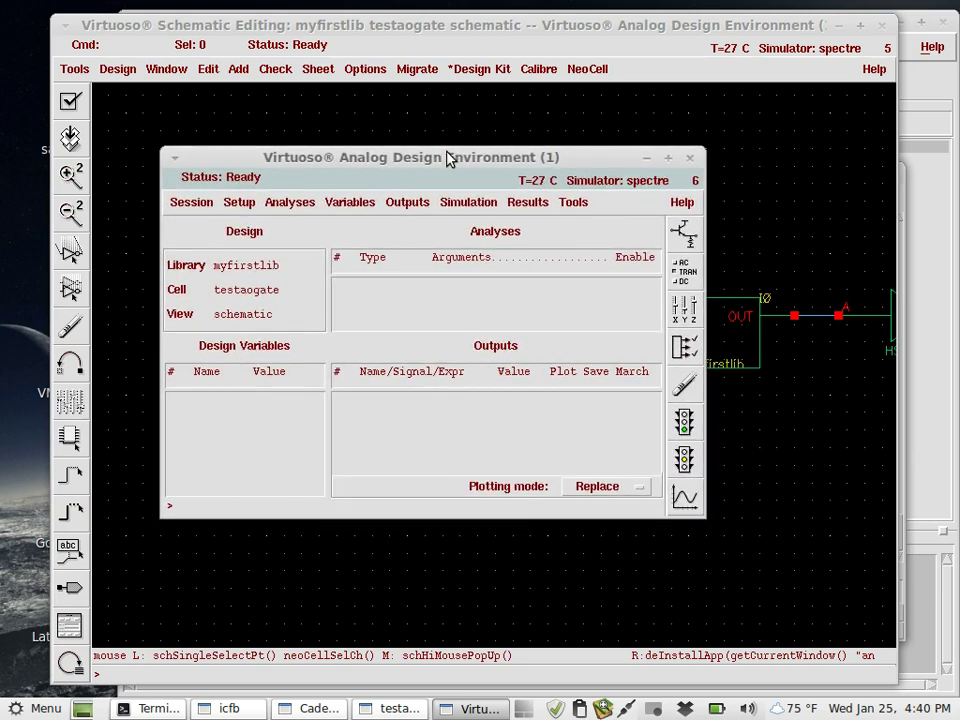
pyautogui.click(184, 212)
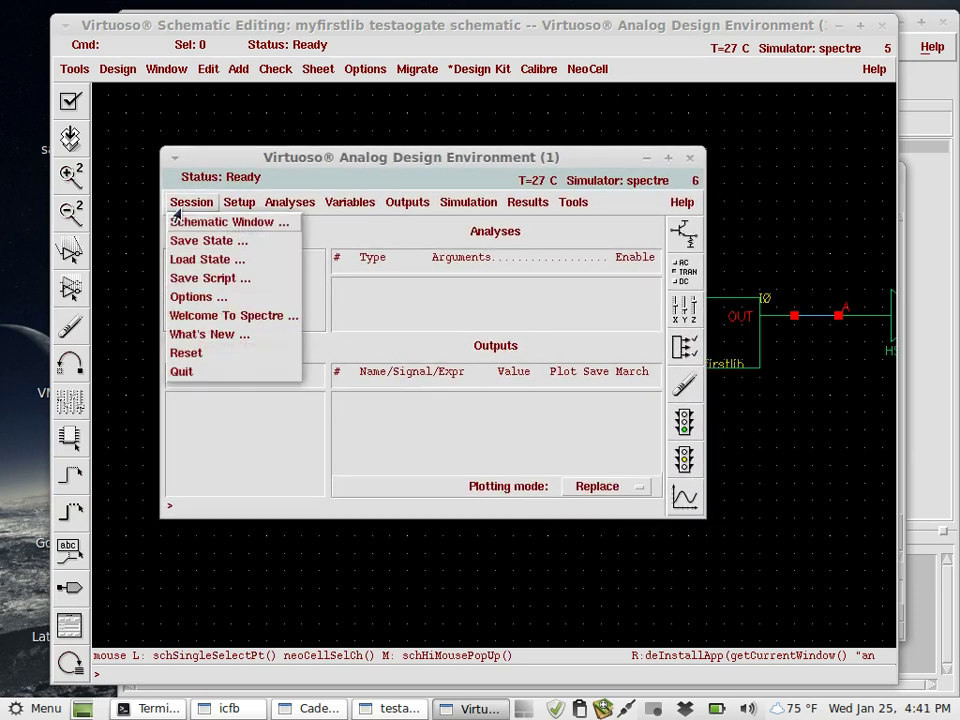
pyautogui.click(199, 205)
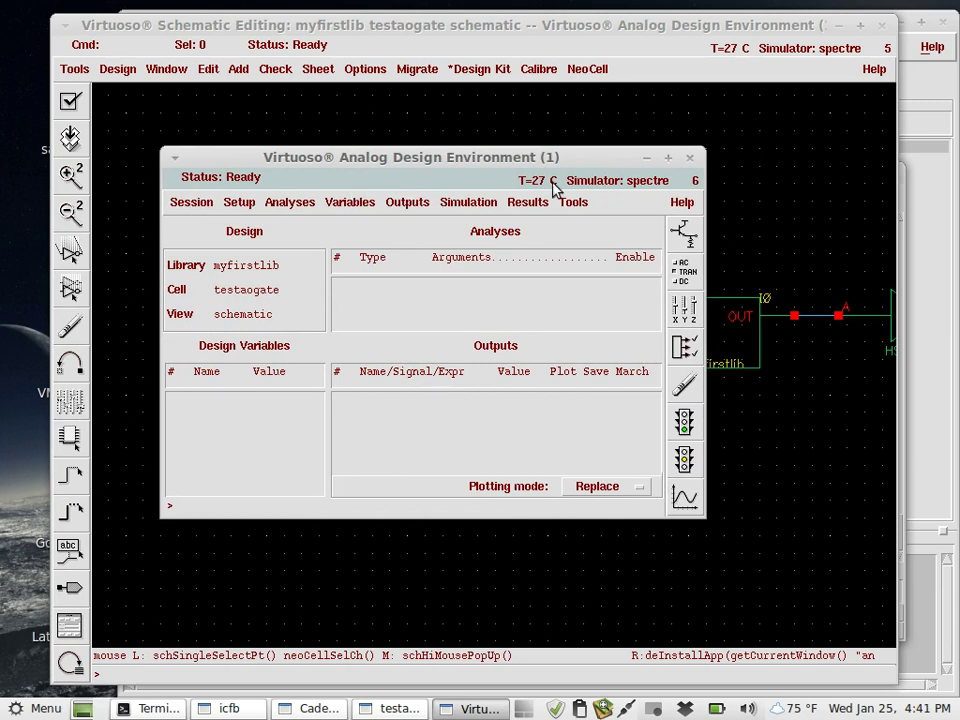
pyautogui.click(180, 206)
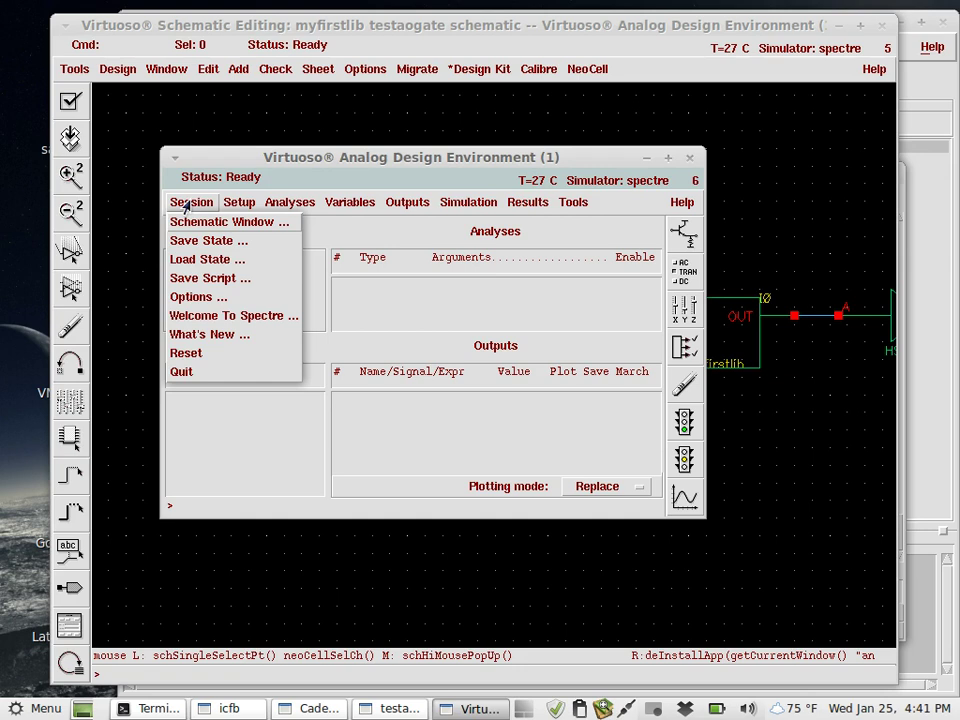
# Set the simulation's project directory to /tmp, keeping spectre as the simulator and local as the host mode
pyautogui.click(236, 203)
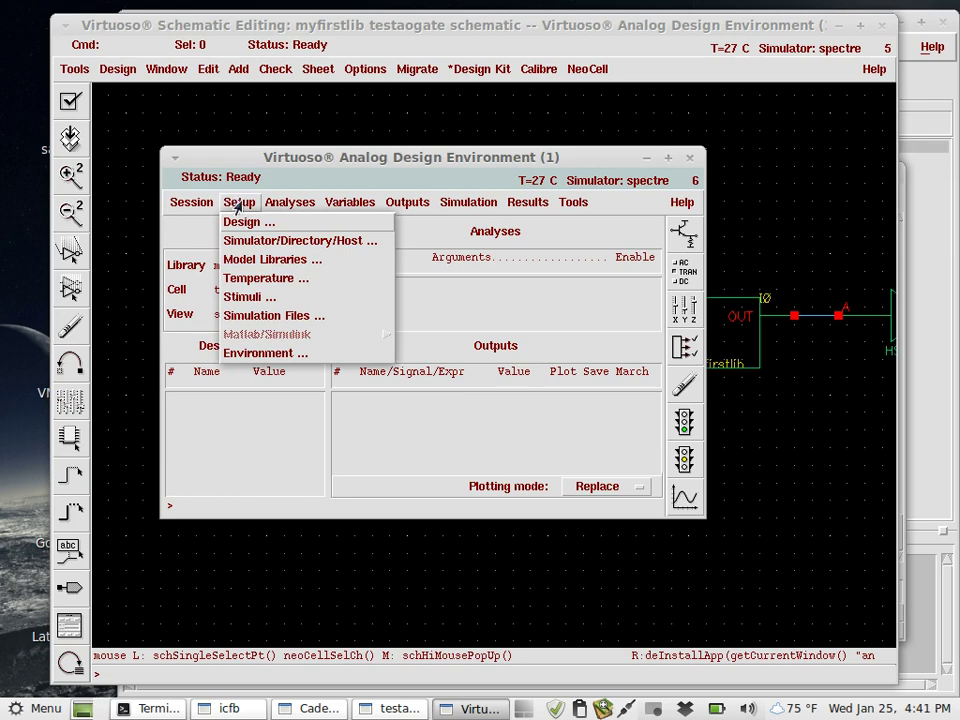
pyautogui.click(262, 241)
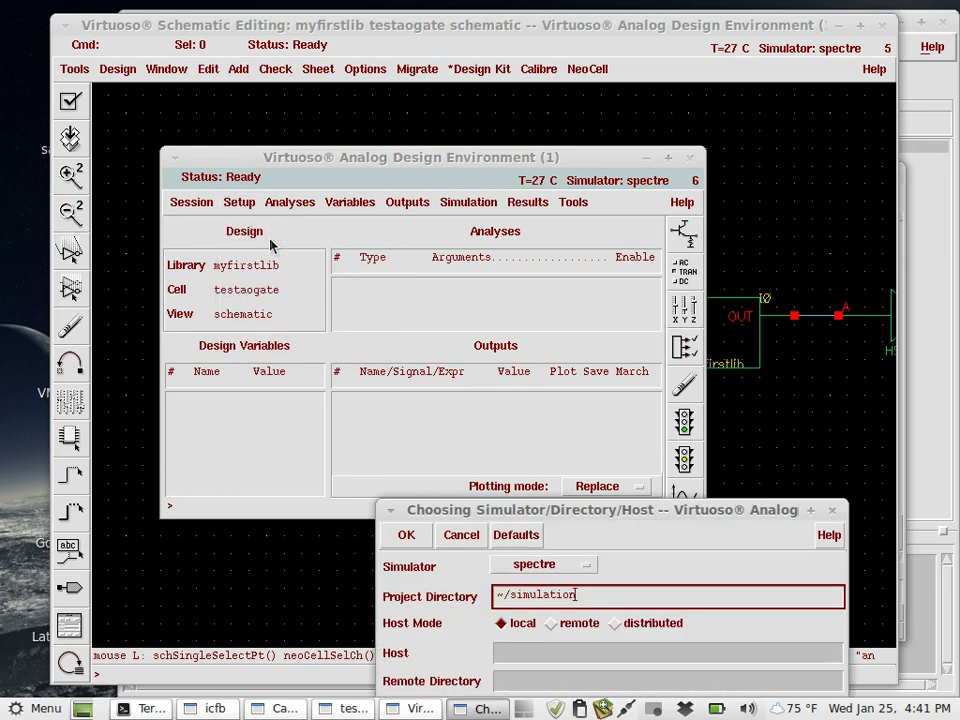
pyautogui.moveTo(542, 508); pyautogui.dragTo(510, 246)
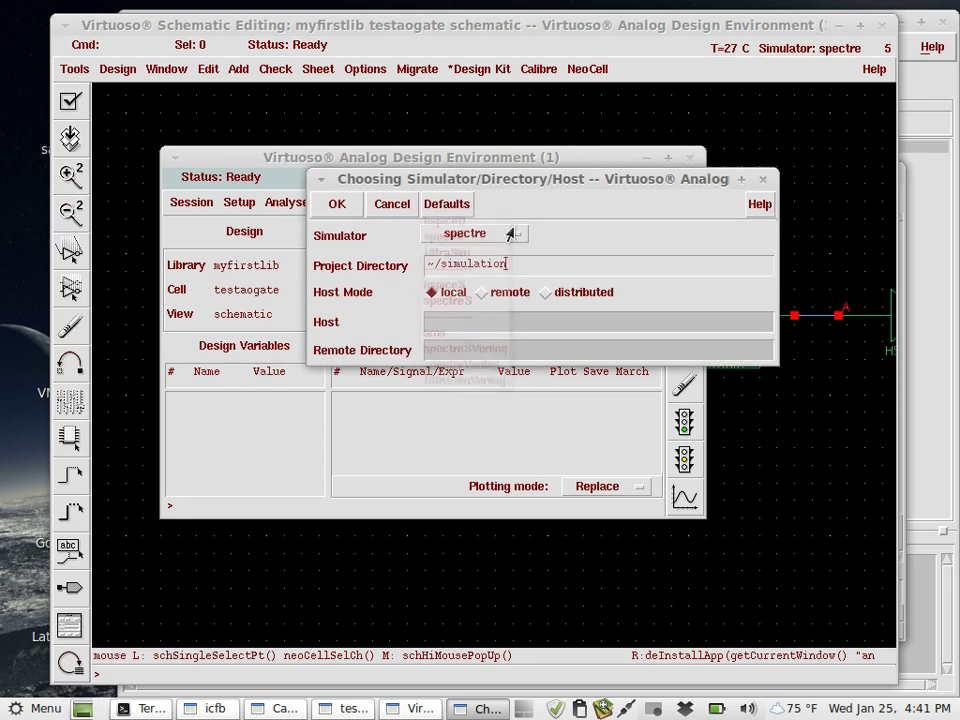
pyautogui.click(515, 235)
pyautogui.click(515, 234)
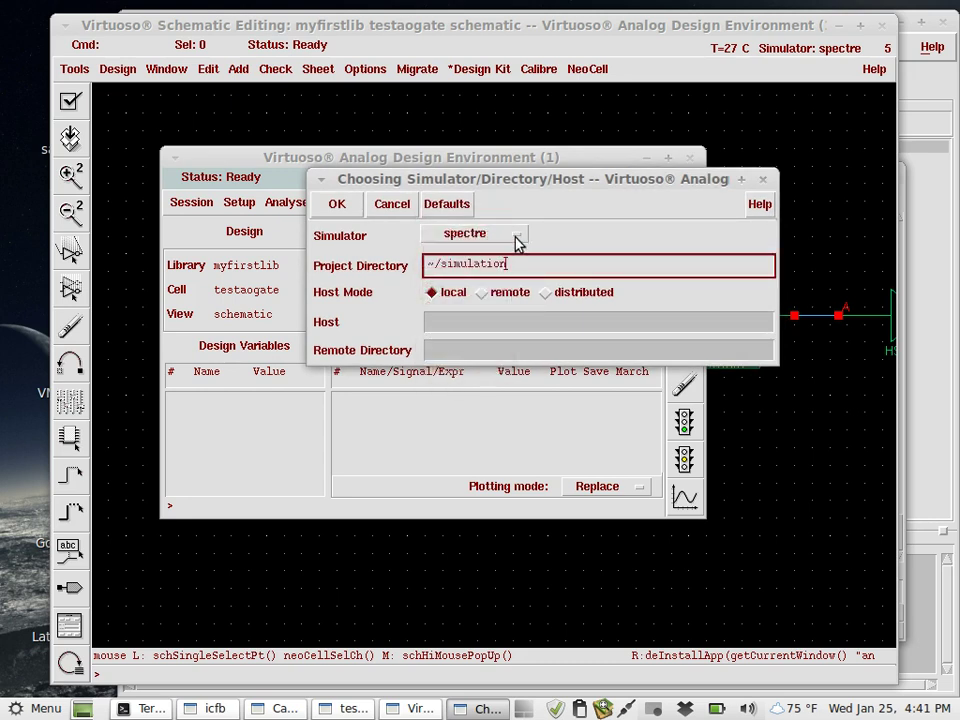
pyautogui.moveTo(505, 265); pyautogui.dragTo(353, 268)
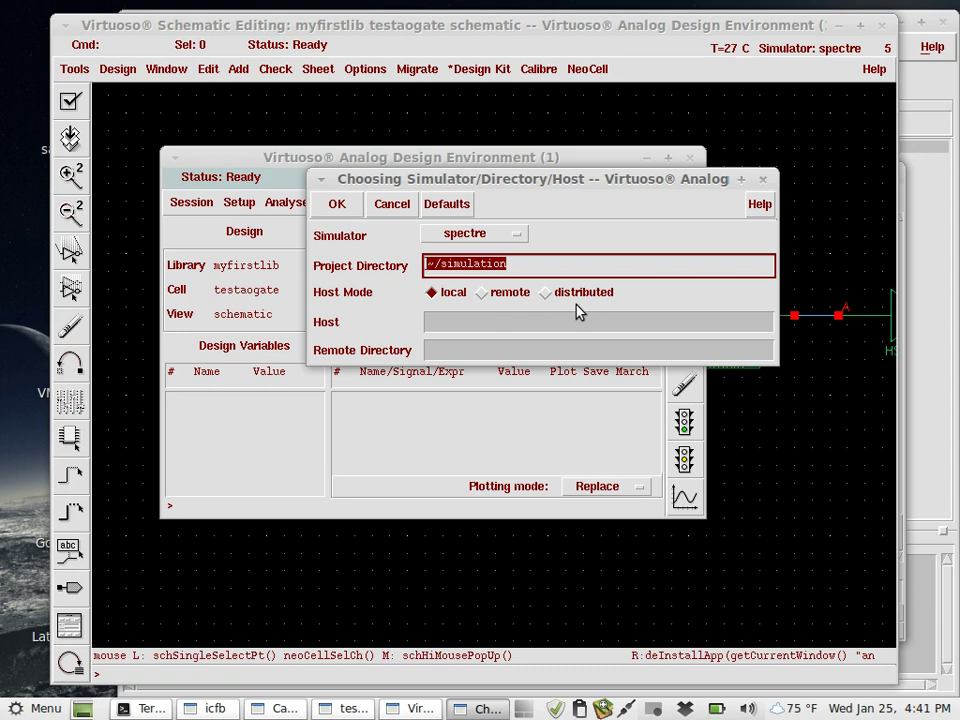
pyautogui.write('/')
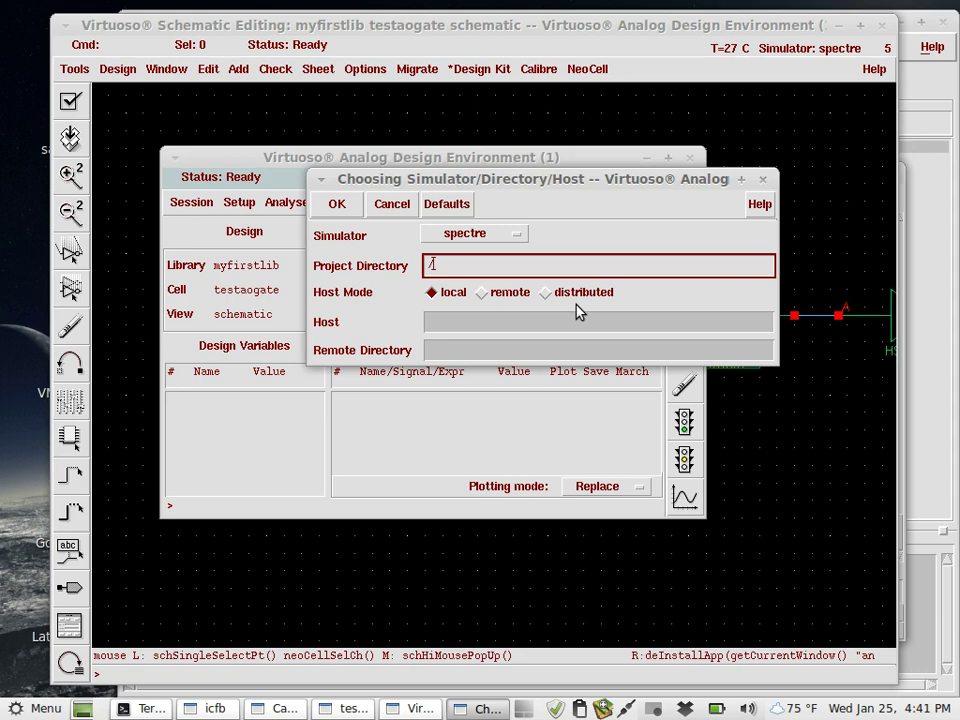
pyautogui.write('tmp')
pyautogui.click(336, 206)
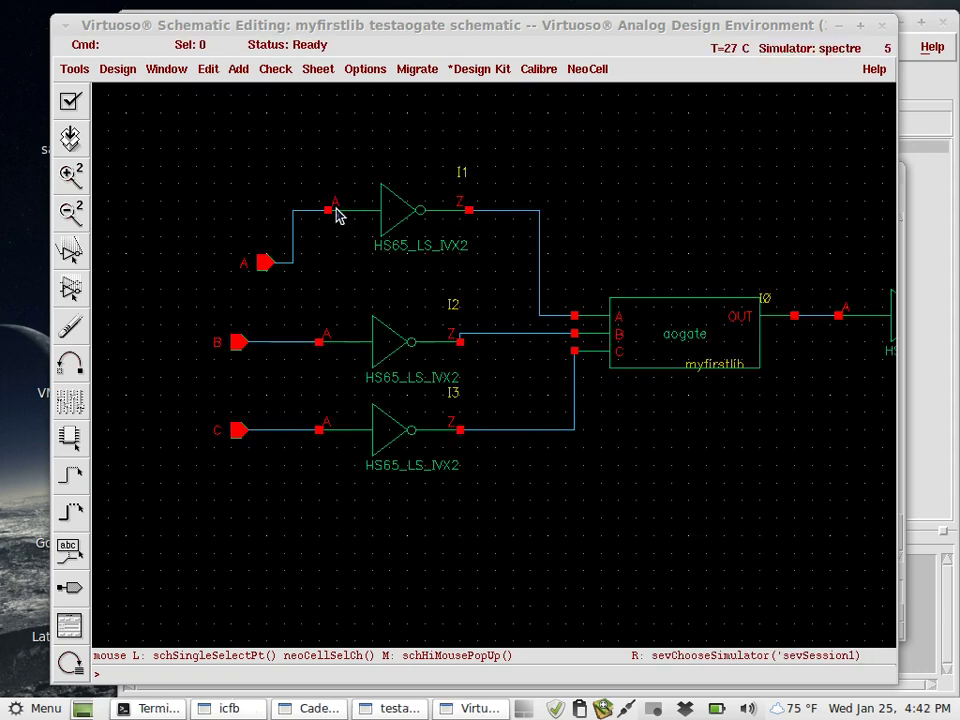
# Bring the Analog Design Environment window back up and review the simulation's model library setup
pyautogui.click(477, 709)
pyautogui.click(239, 202)
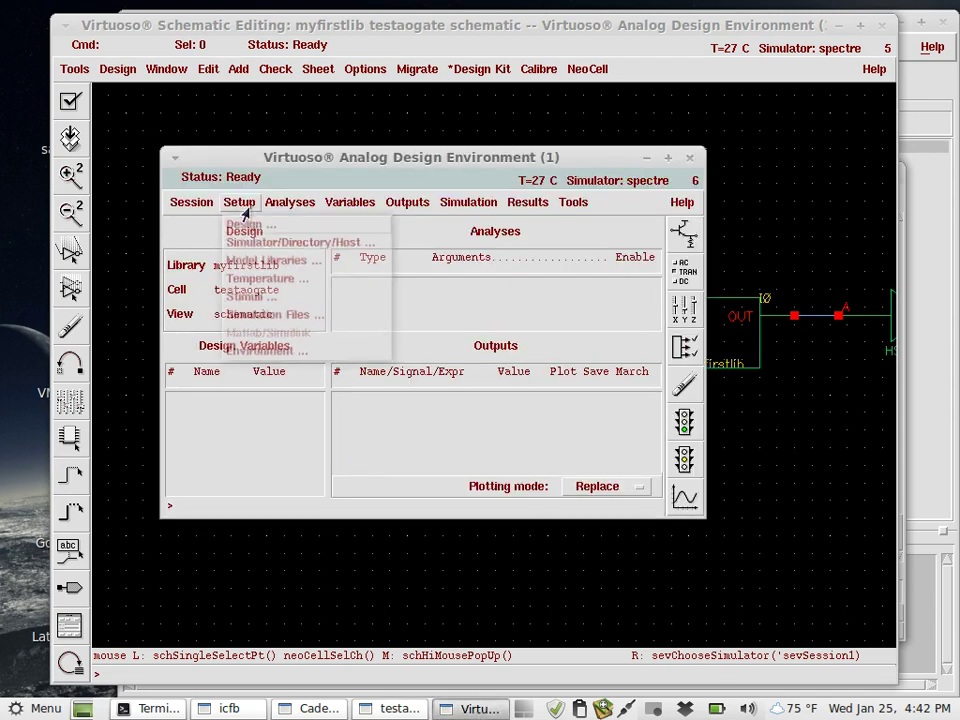
pyautogui.click(318, 260)
pyautogui.click(432, 447)
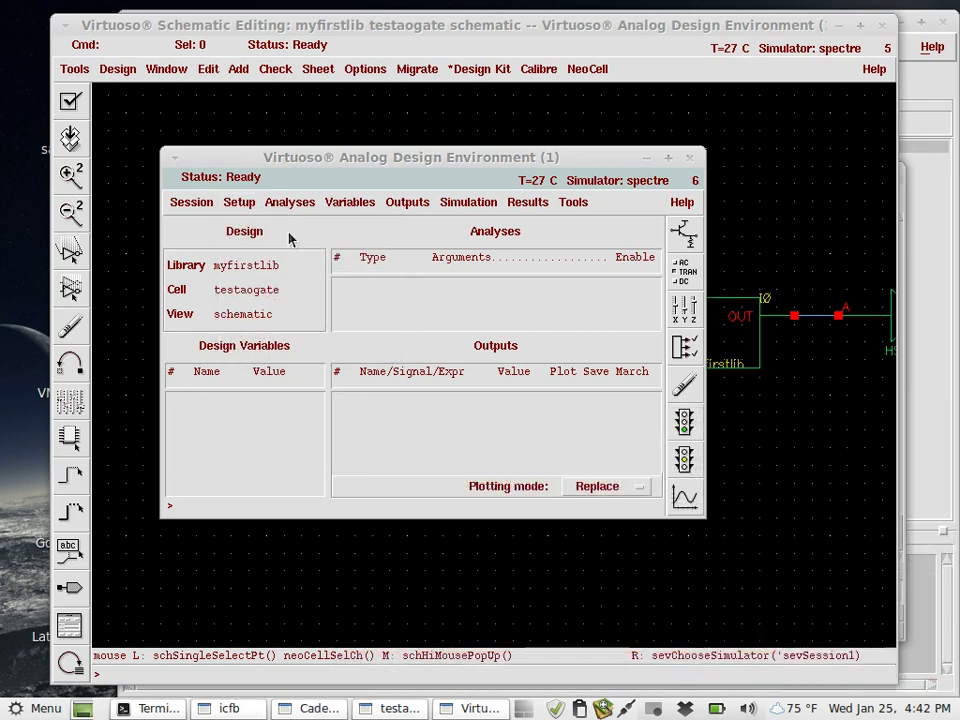
# Accept 27 degrees Celsius as the simulation temperature
pyautogui.click(230, 203)
pyautogui.click(264, 278)
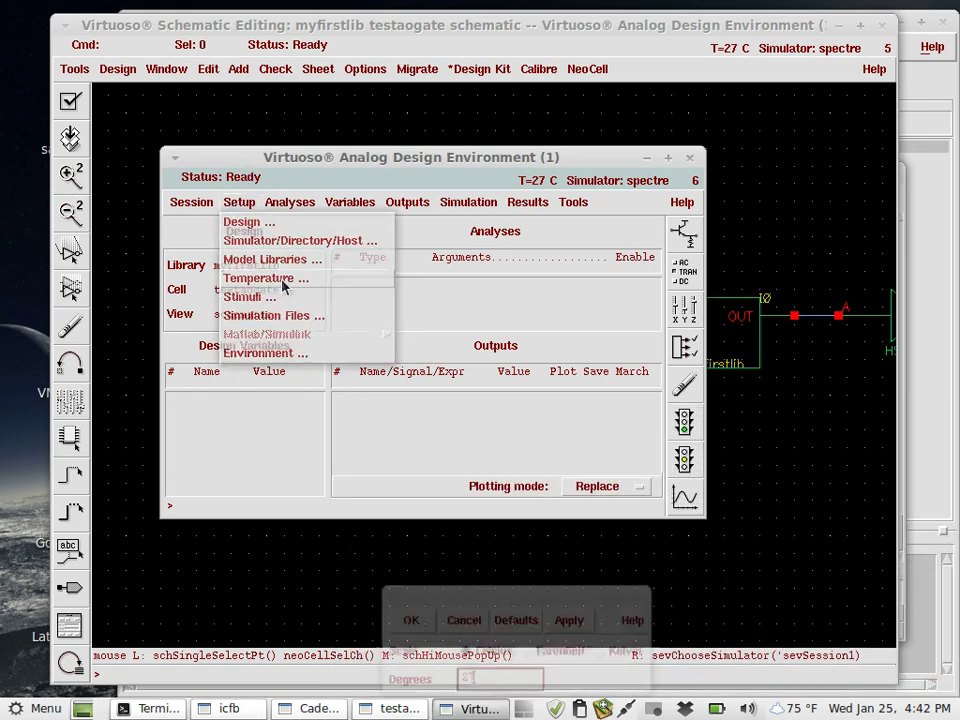
pyautogui.moveTo(488, 591); pyautogui.dragTo(475, 254)
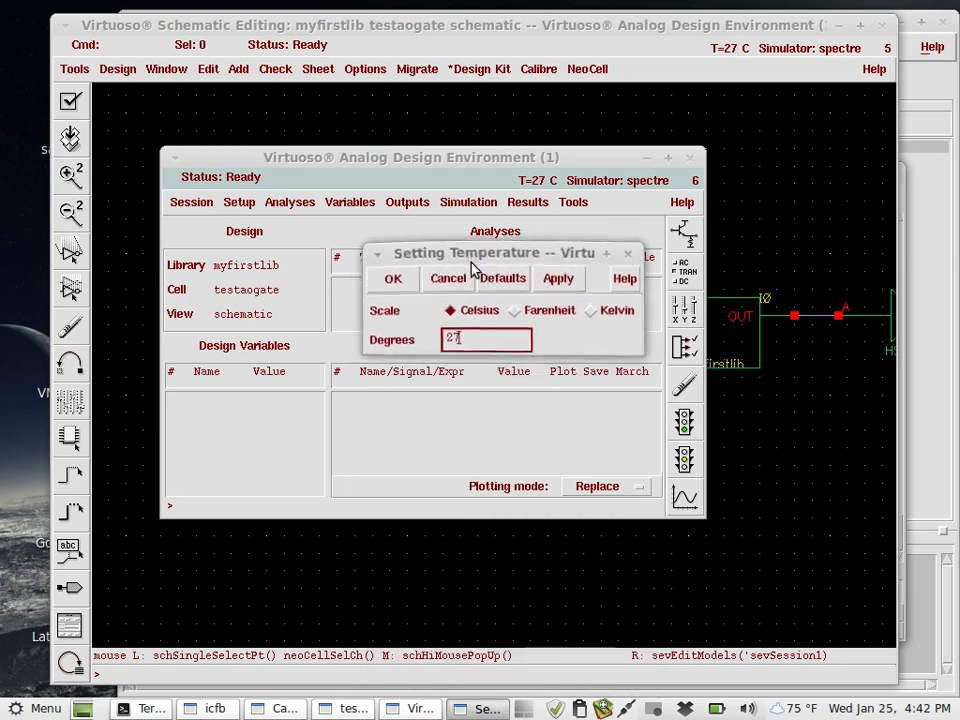
pyautogui.click(396, 284)
# Open the testaogate simulation's stimuli setup and compare the stimuli listed for inputs and for global sources
pyautogui.click(238, 203)
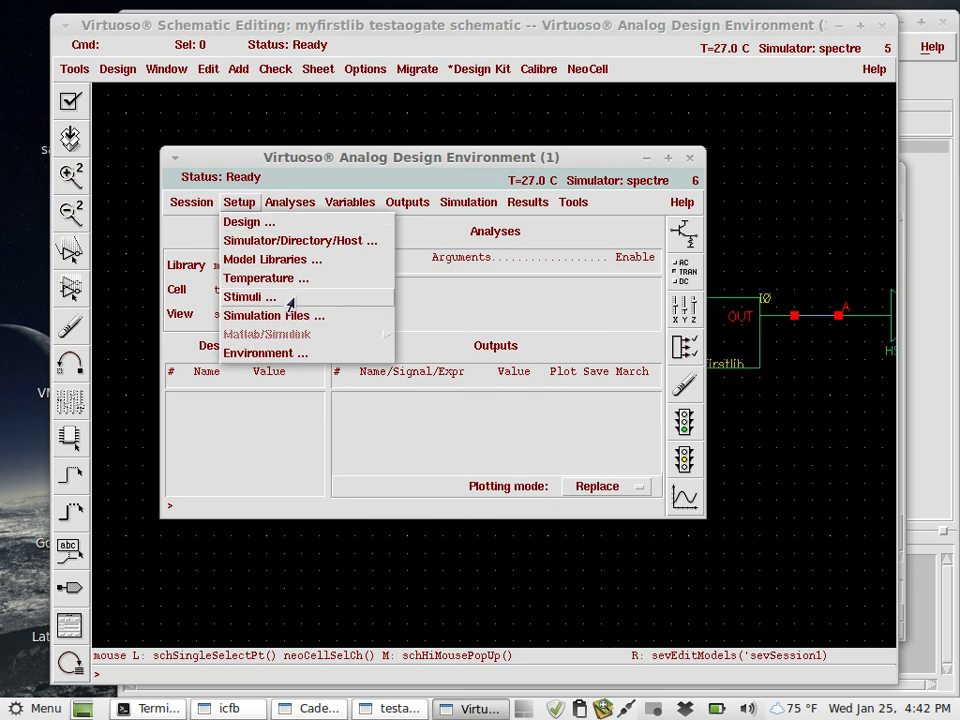
pyautogui.click(289, 300)
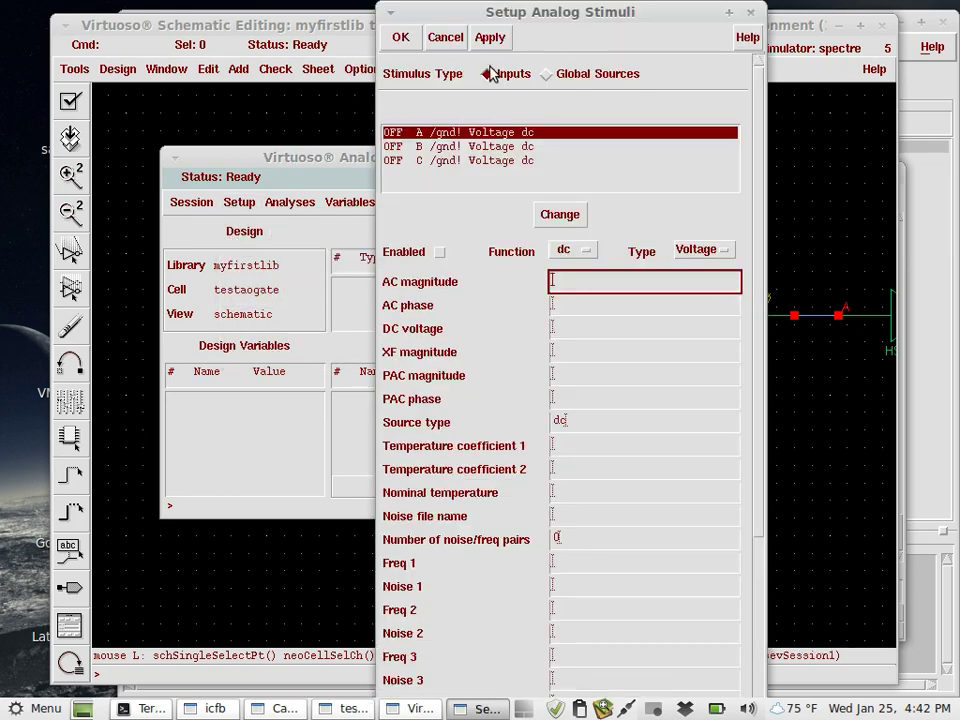
pyautogui.click(546, 76)
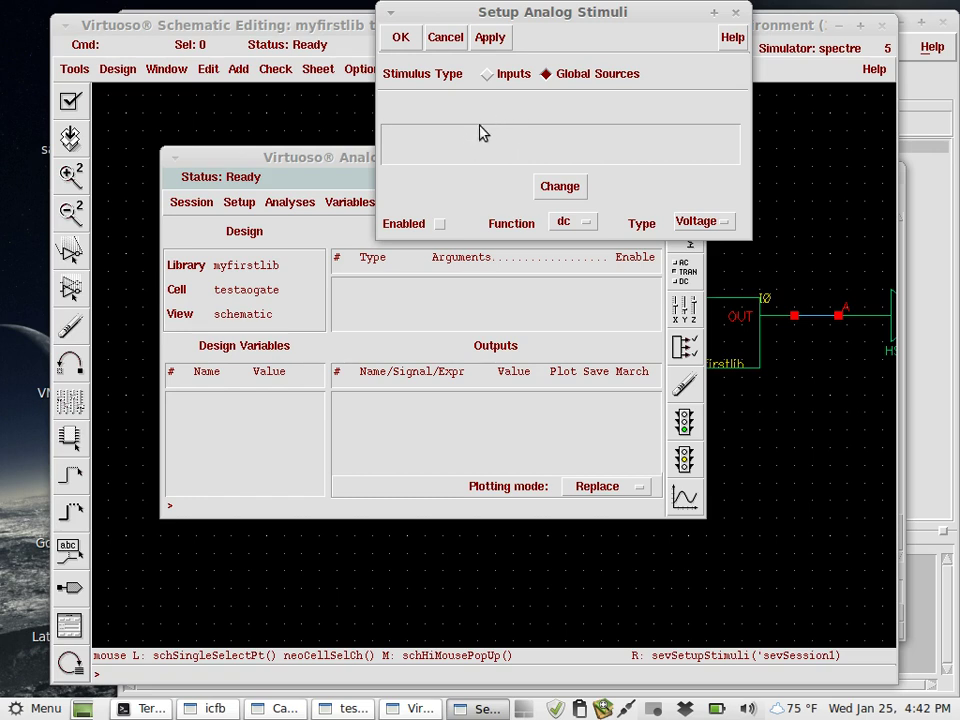
pyautogui.click(487, 73)
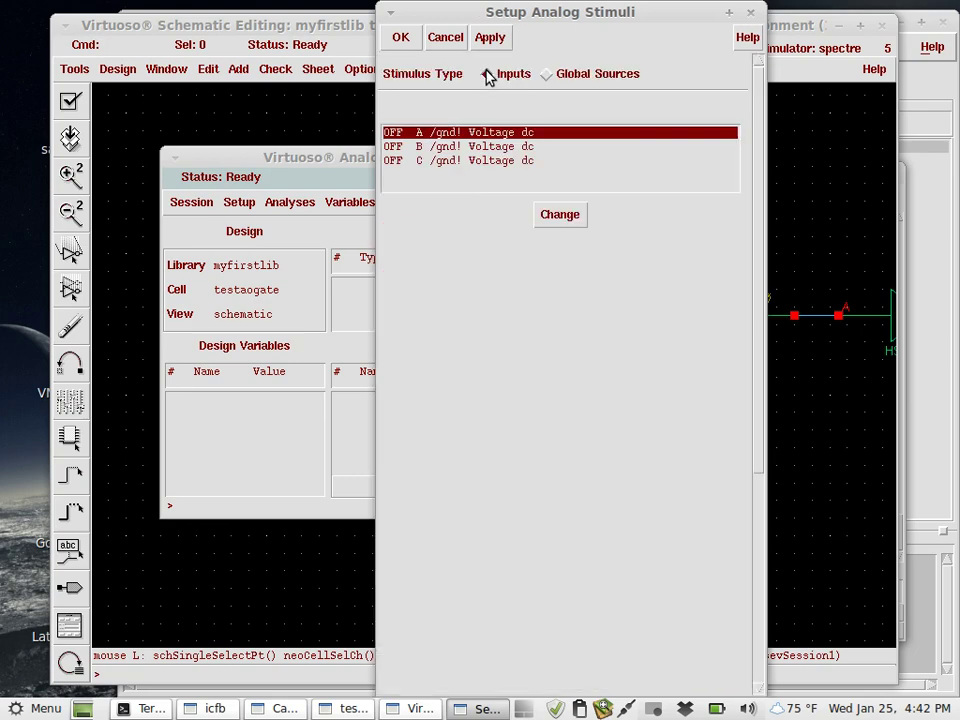
pyautogui.click(556, 79)
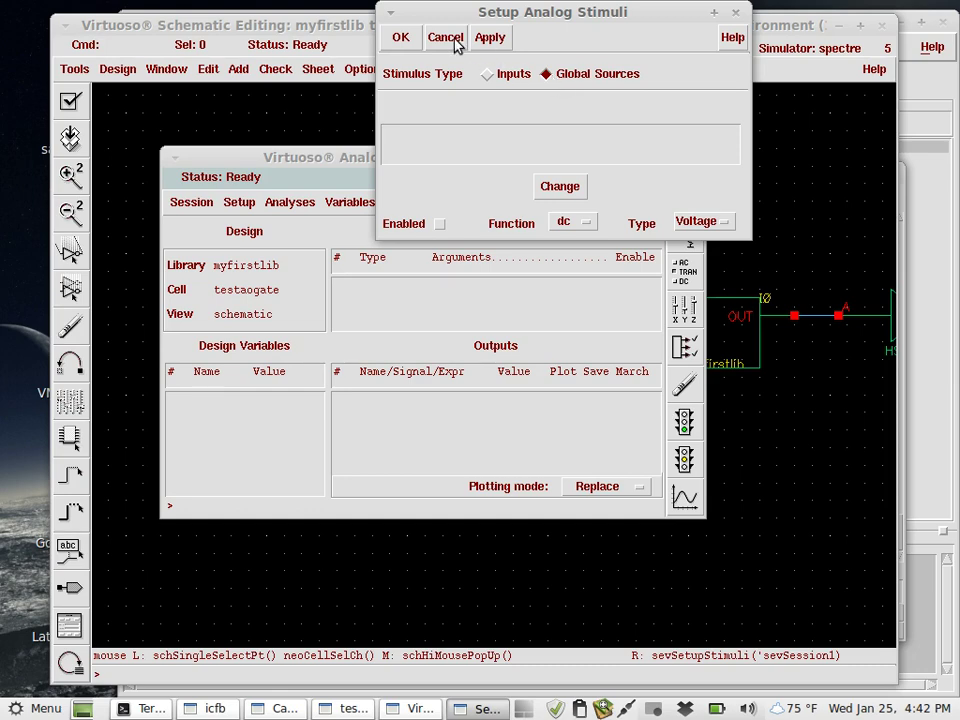
# Inspect the testaogate schematic from its input inverters to the OUT pin, and dismiss the stimuli setup without changes
pyautogui.click(357, 35)
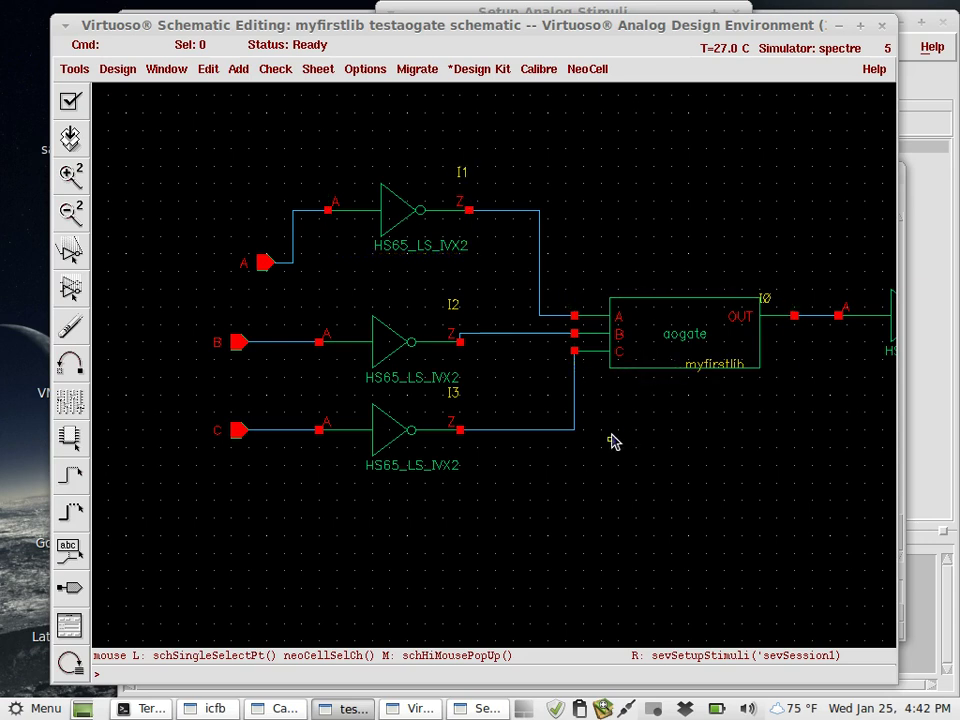
pyautogui.click(397, 231)
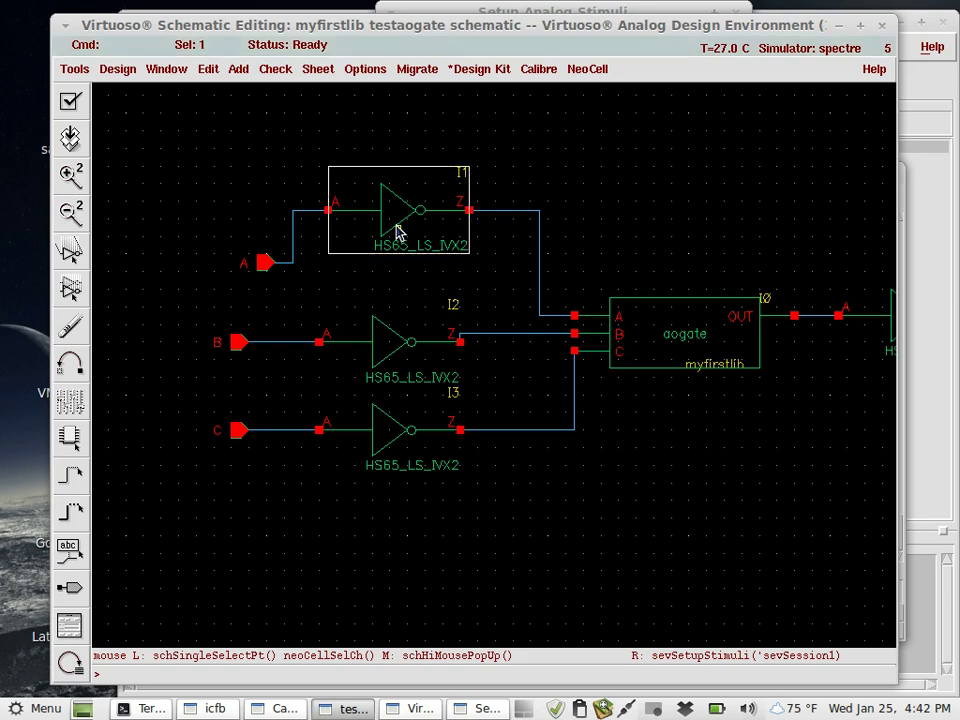
pyautogui.click(529, 200)
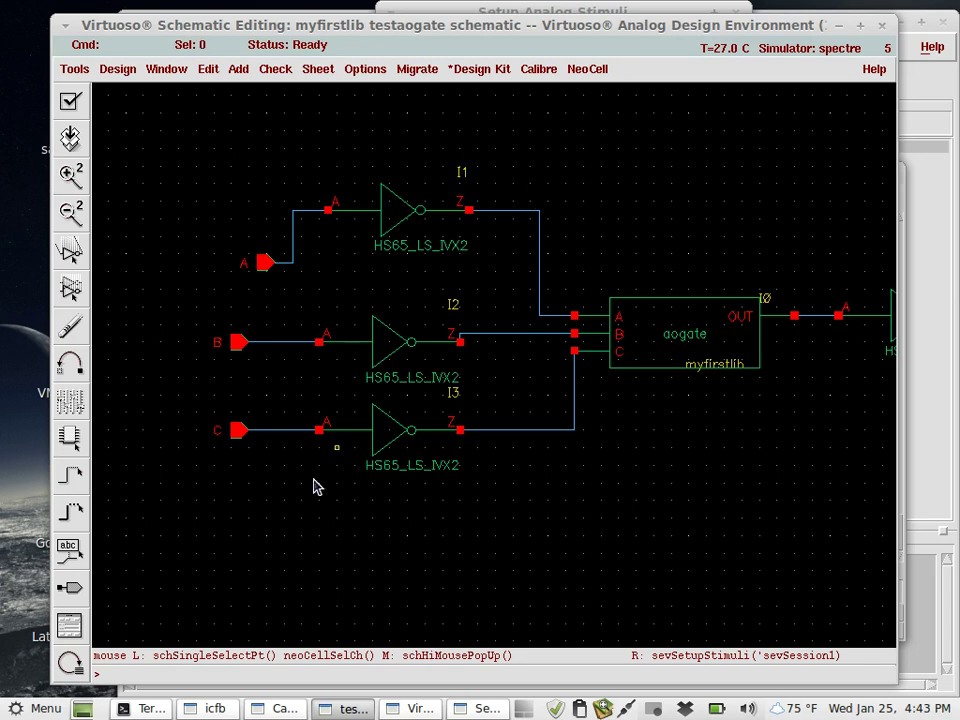
pyautogui.press('Right')
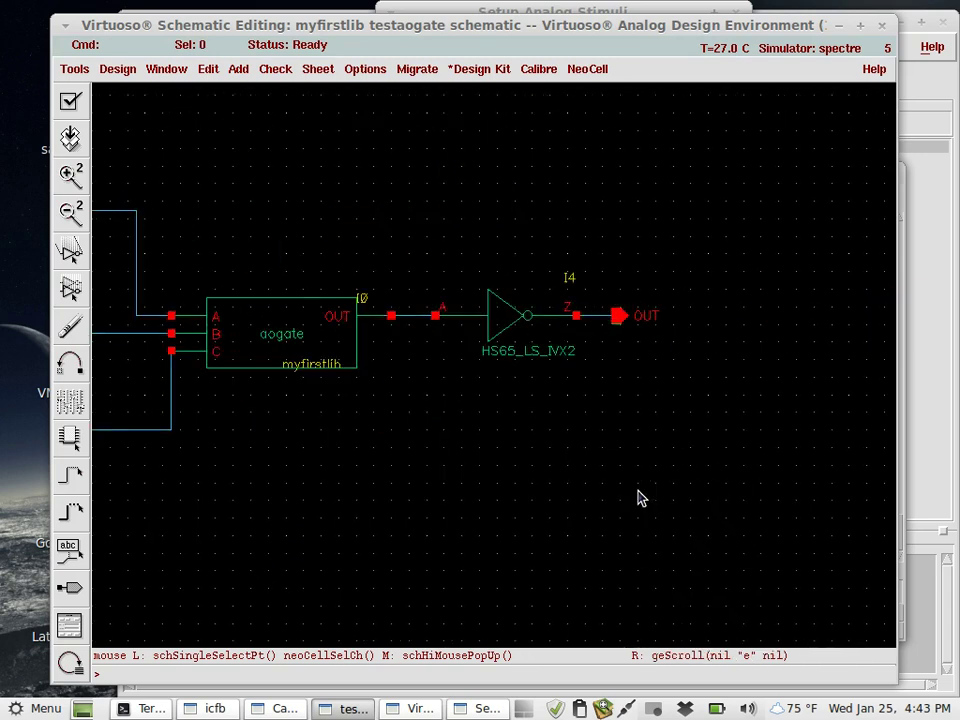
pyautogui.press('Left')
pyautogui.click(478, 709)
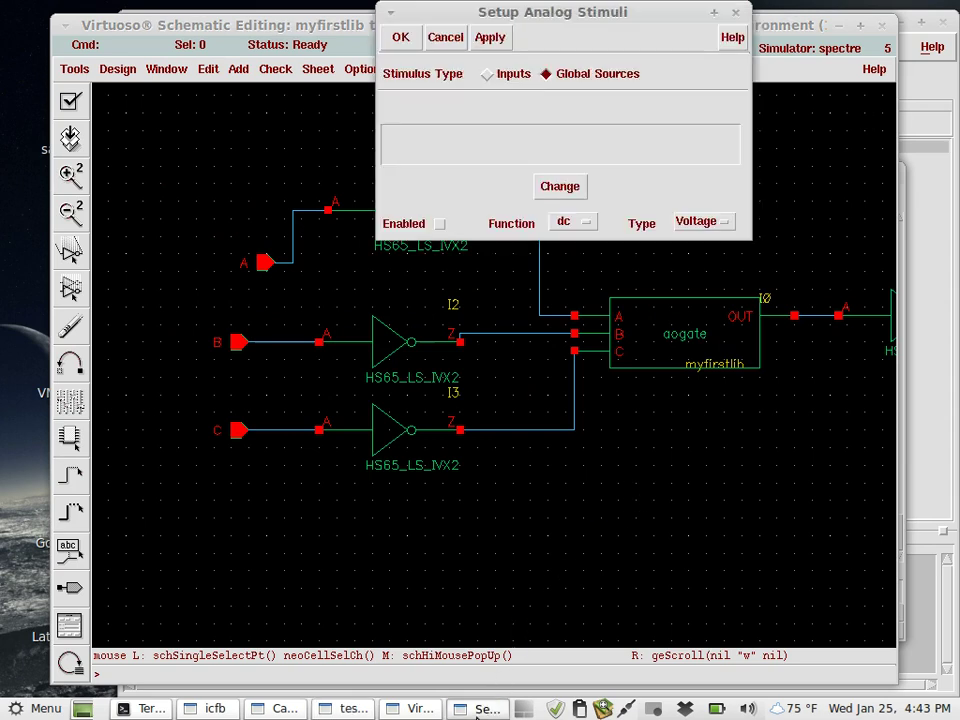
pyautogui.click(446, 38)
pyautogui.click(472, 709)
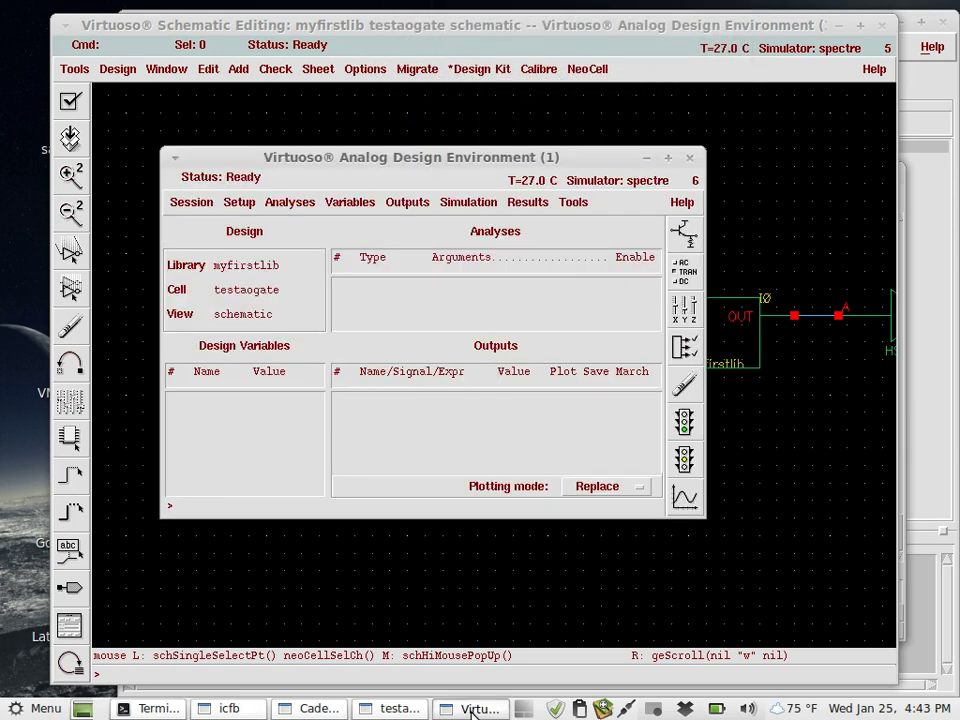
pyautogui.click(238, 203)
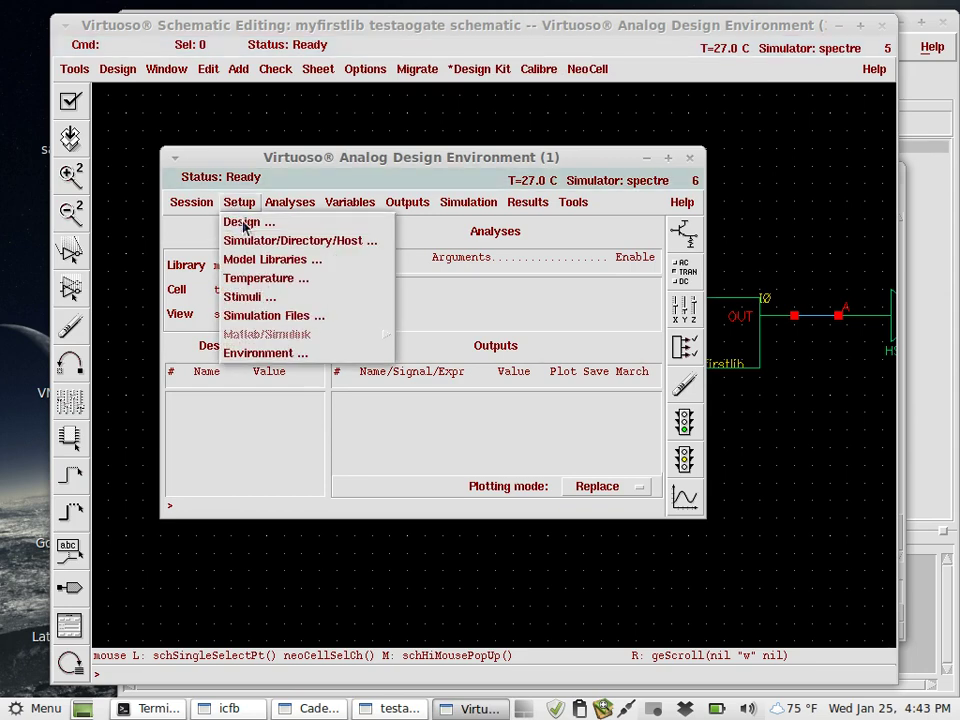
pyautogui.click(243, 222)
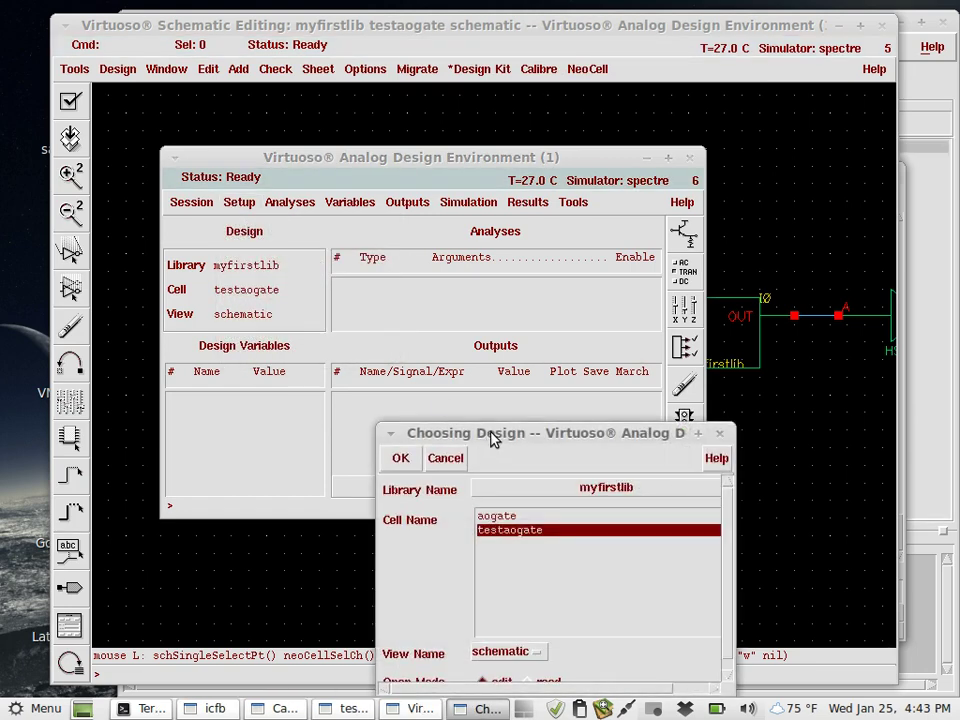
pyautogui.moveTo(492, 440); pyautogui.dragTo(449, 176)
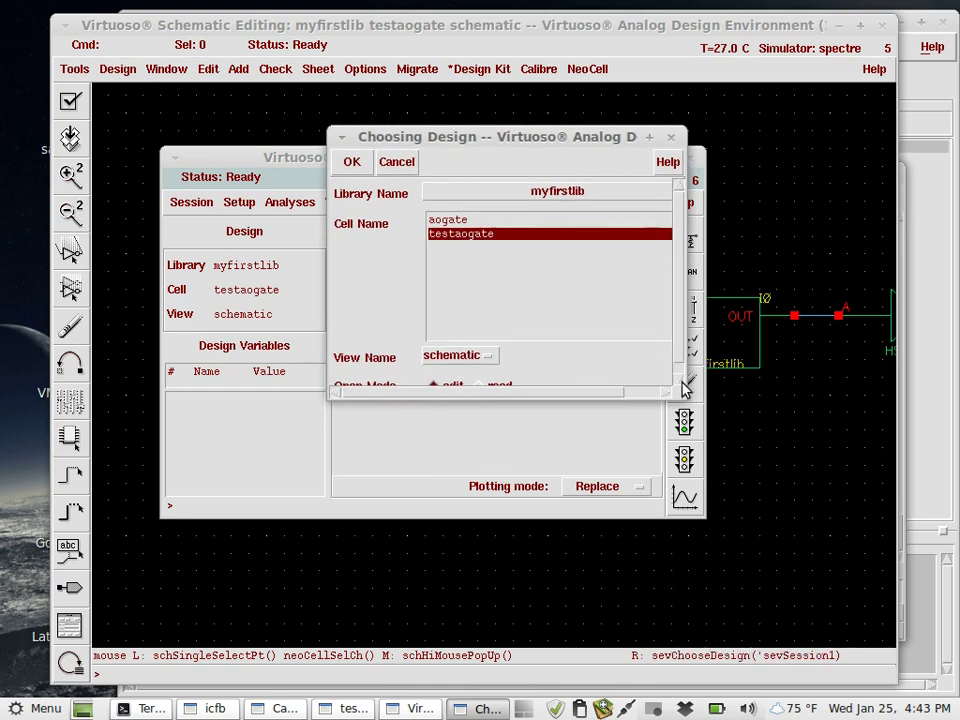
pyautogui.moveTo(675, 391); pyautogui.dragTo(804, 536)
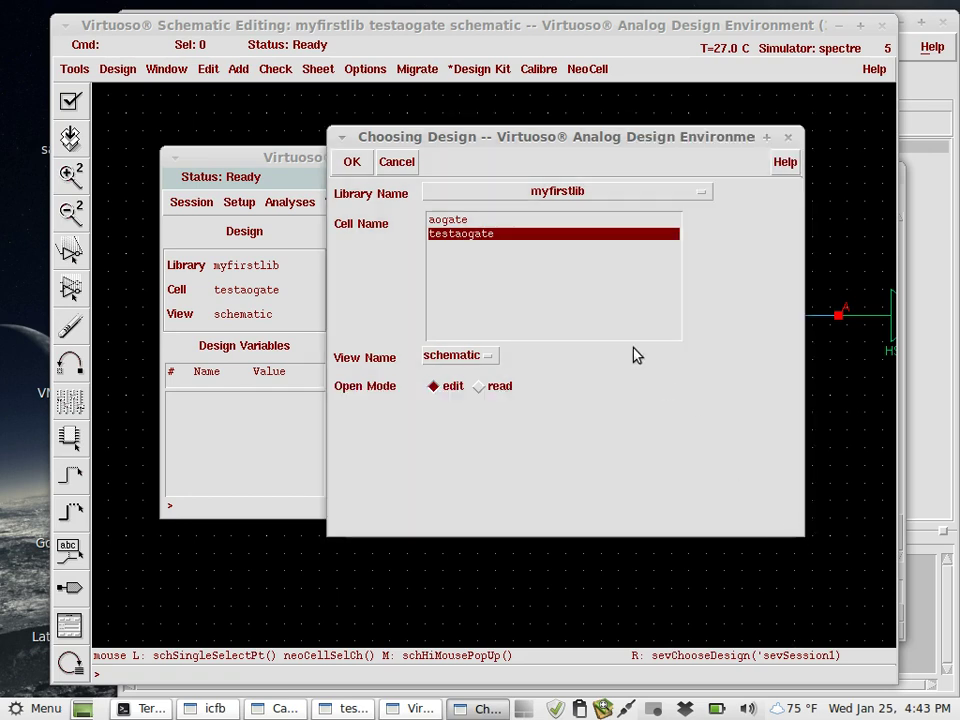
pyautogui.click(397, 162)
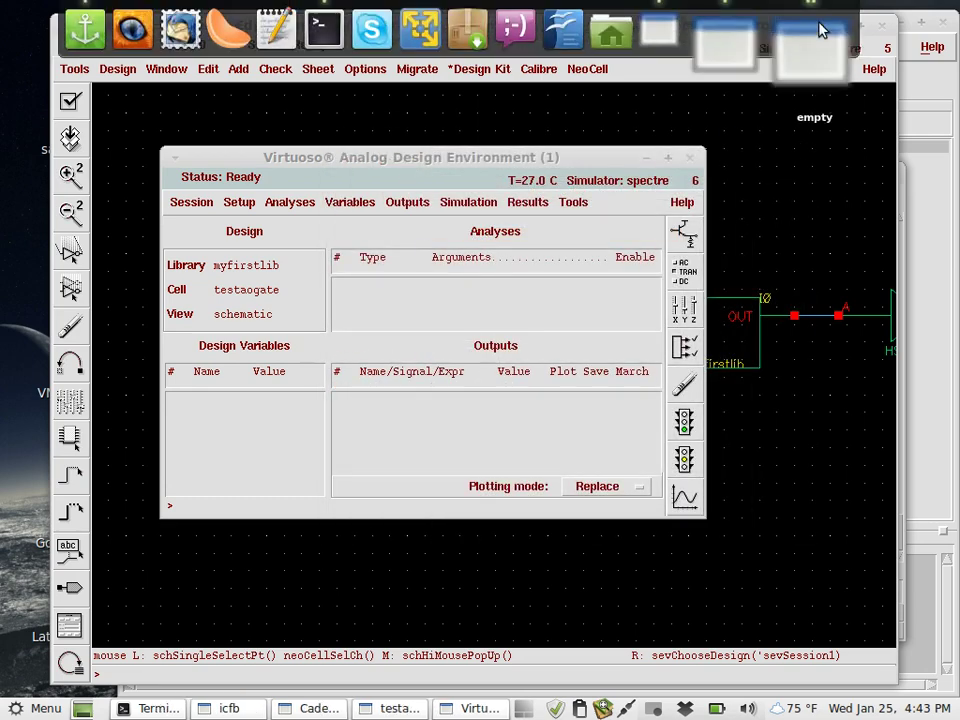
# Close the testaogate schematic and open the schematic view of the aogate cell from the myfirstlib library
pyautogui.click(769, 28)
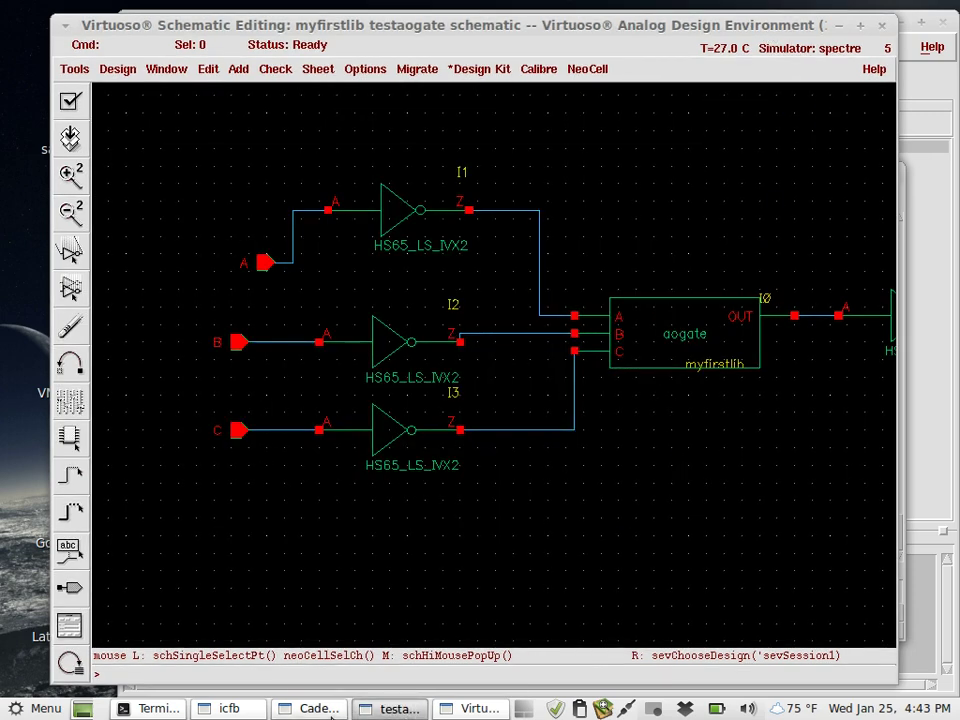
pyautogui.click(882, 26)
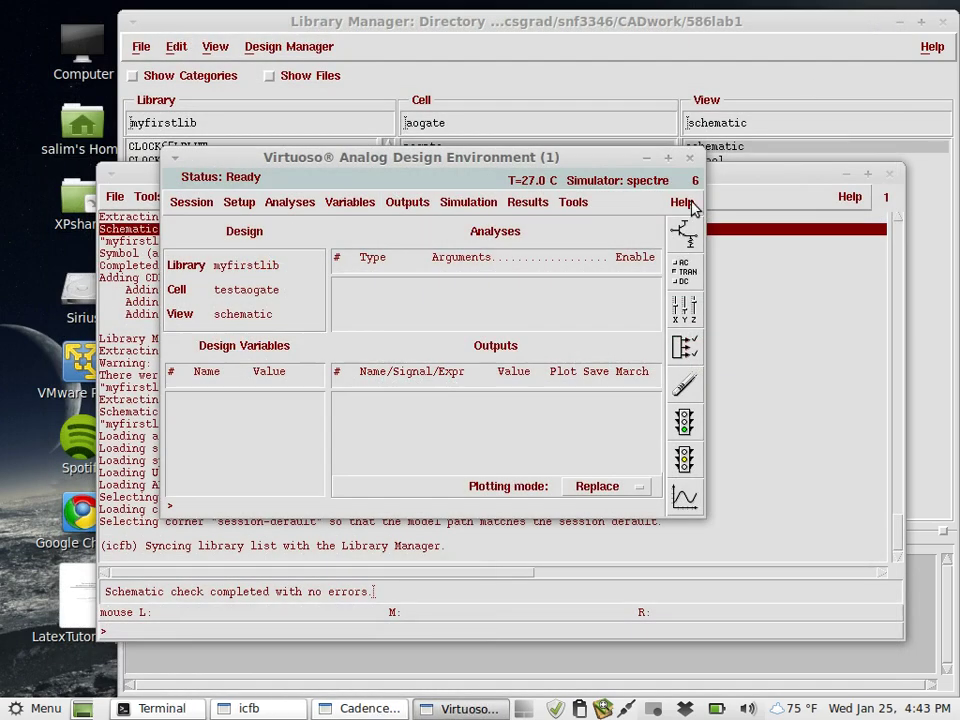
pyautogui.click(362, 708)
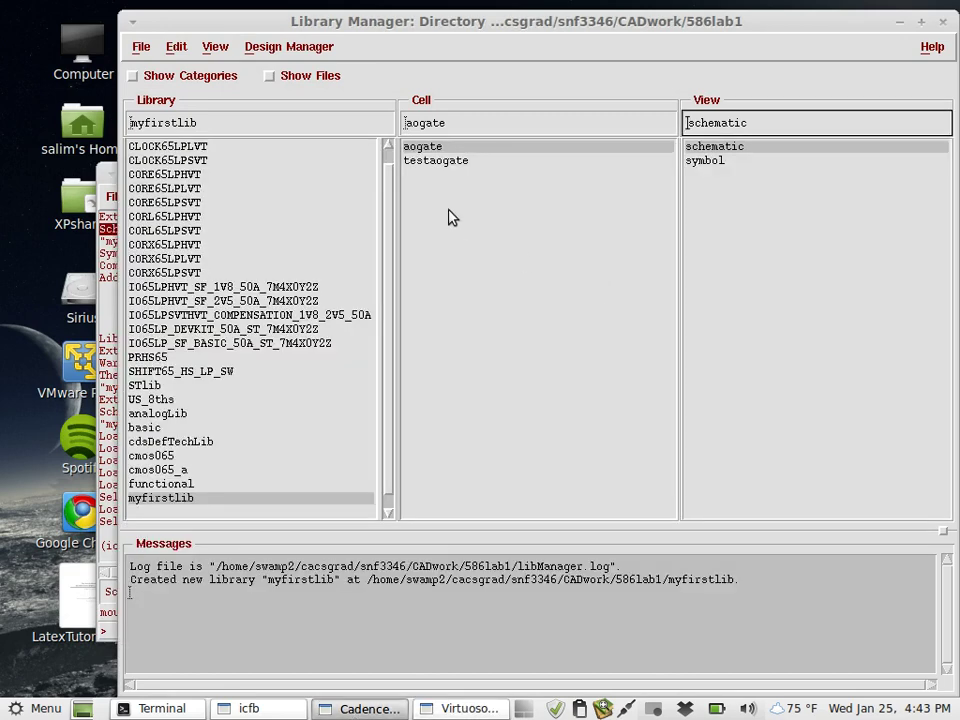
pyautogui.click(446, 152)
pyautogui.click(445, 147)
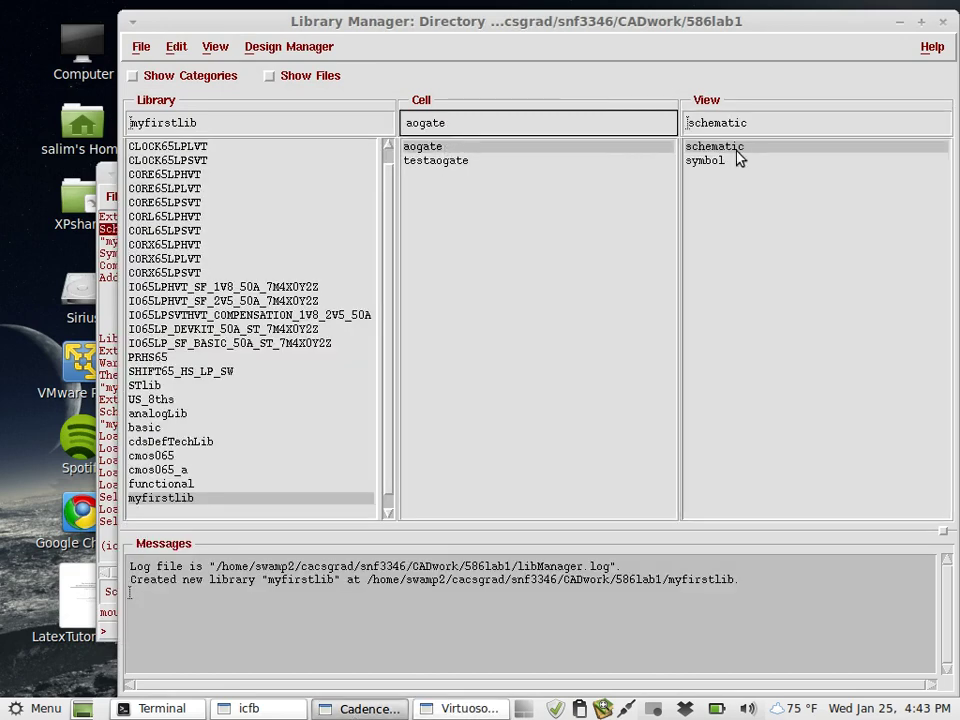
pyautogui.click(620, 160)
pyautogui.click(628, 148)
pyautogui.doubleClick(709, 148)
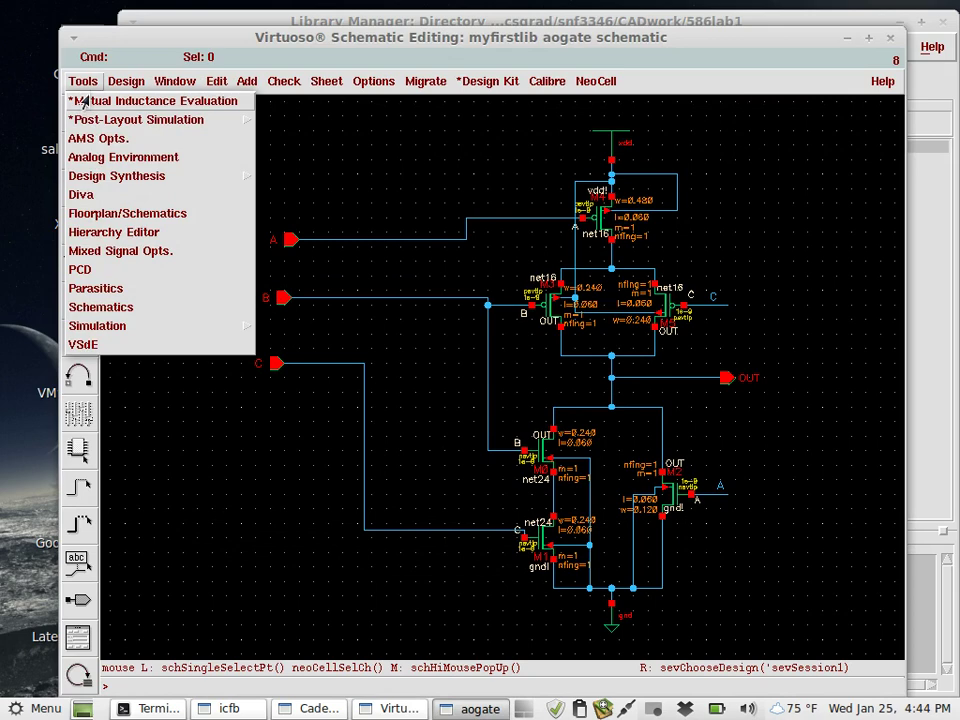
# Launch the Analog Design Environment for the aogate schematic and close the simulation window belonging to testaogate
pyautogui.click(125, 157)
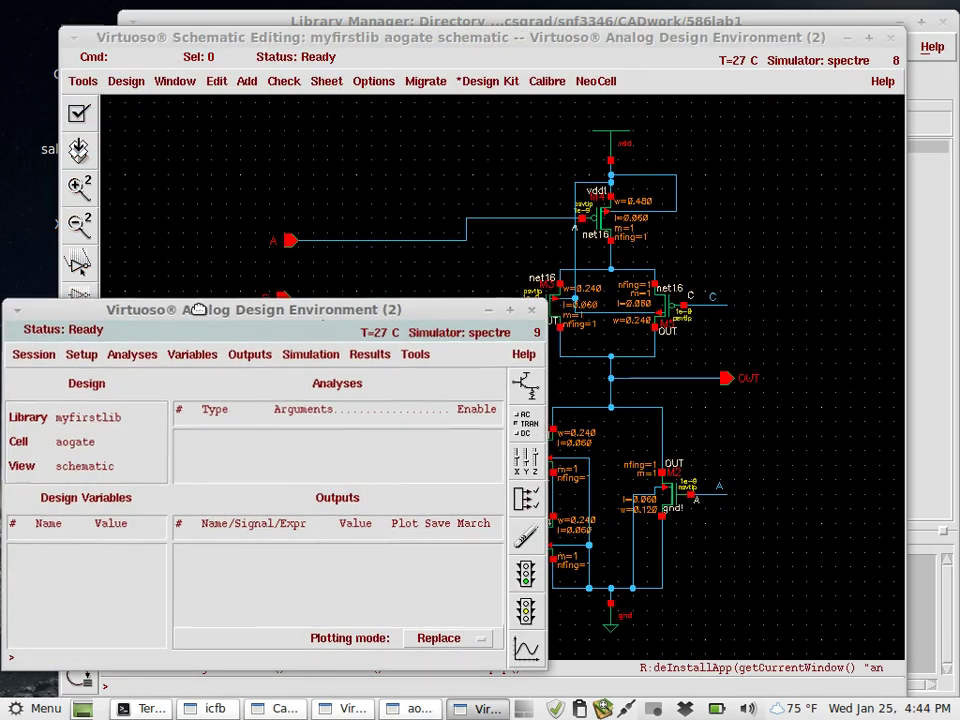
pyautogui.moveTo(190, 322); pyautogui.dragTo(371, 253)
pyautogui.click(420, 710)
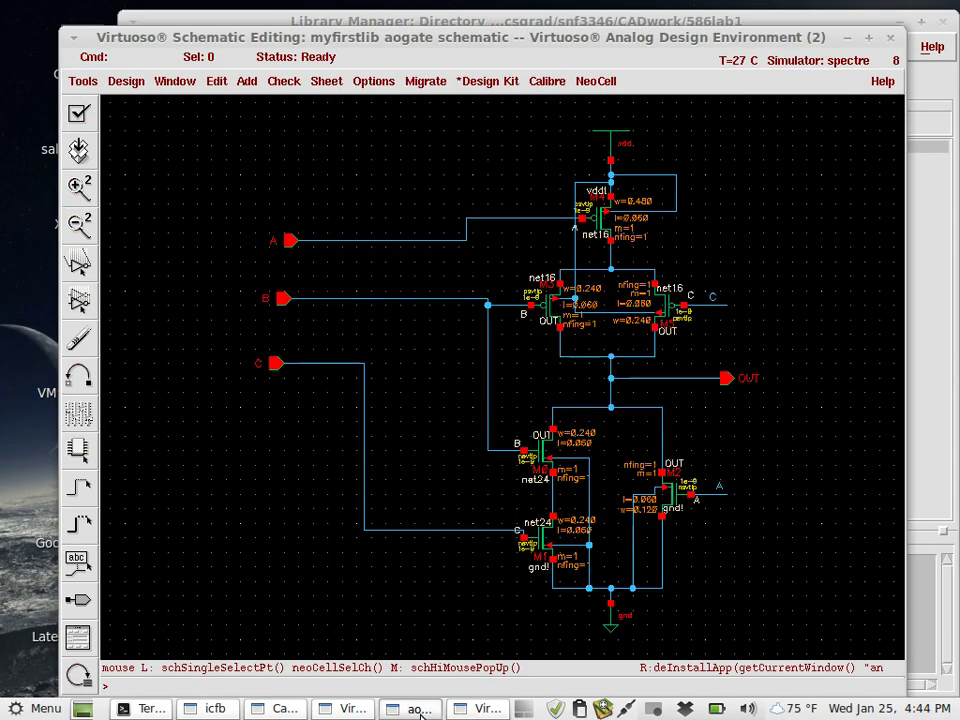
pyautogui.click(352, 710)
pyautogui.click(689, 158)
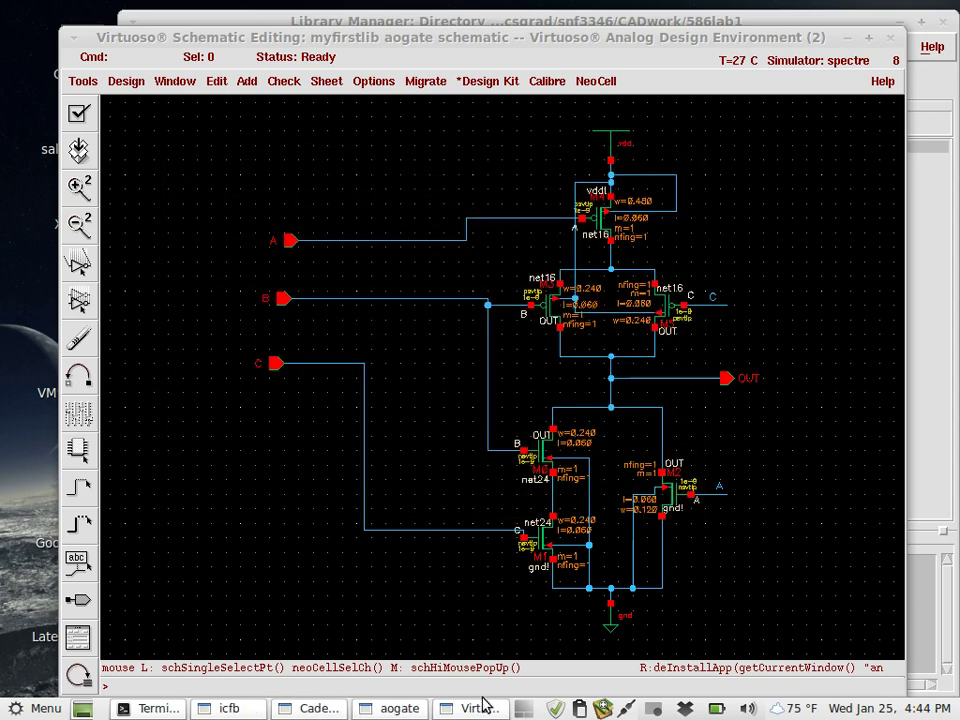
pyautogui.click(478, 708)
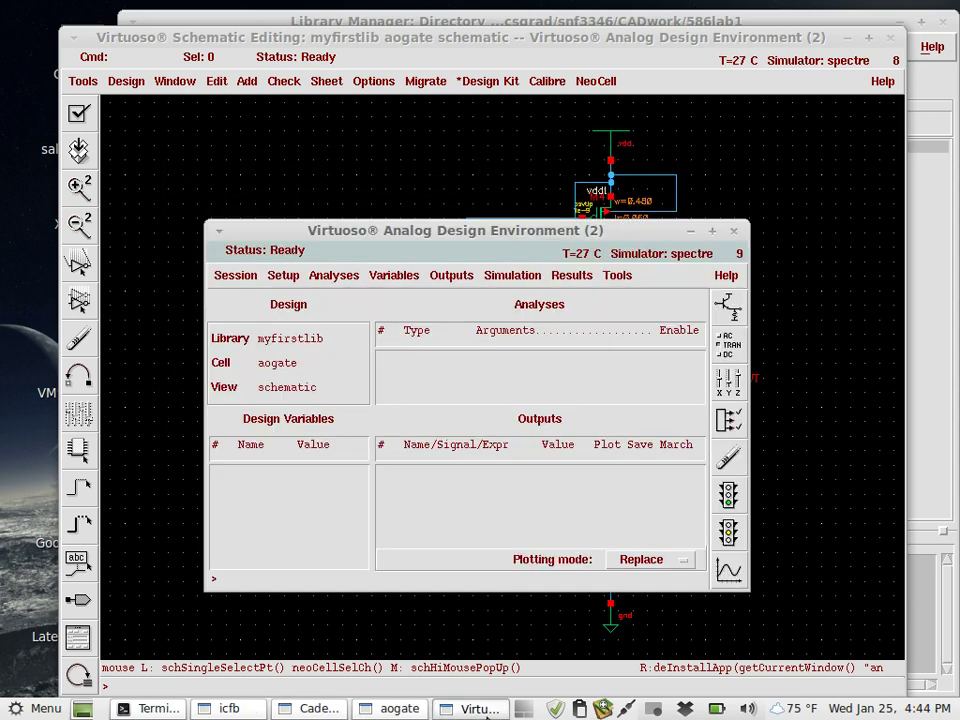
# Set the aogate simulation's project directory to /tmp, keeping spectre as the simulator and local as the host mode
pyautogui.click(283, 276)
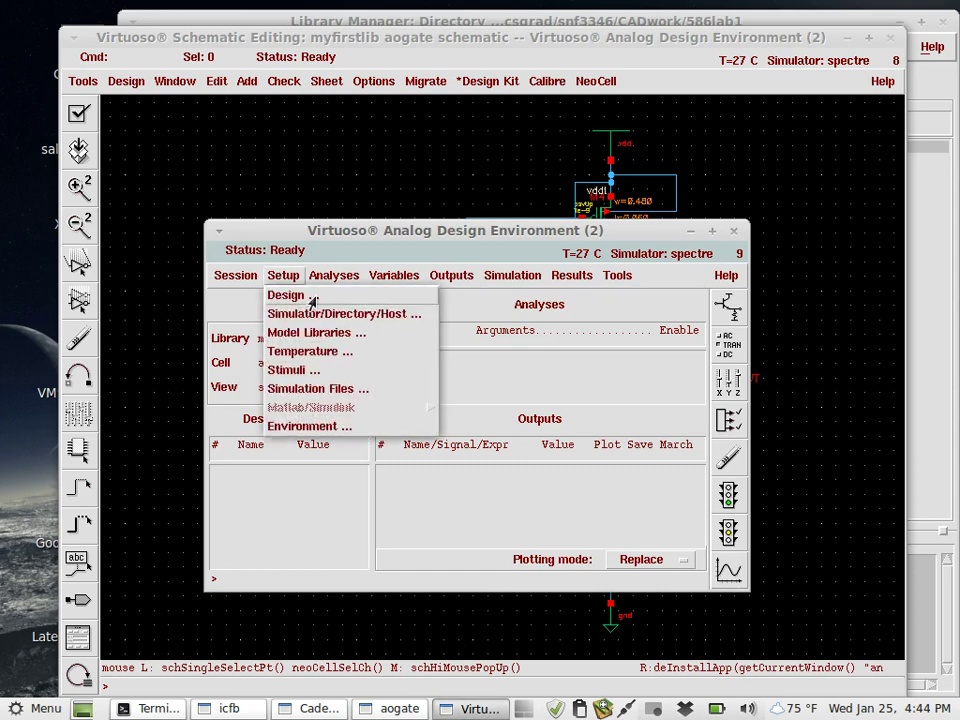
pyautogui.click(344, 315)
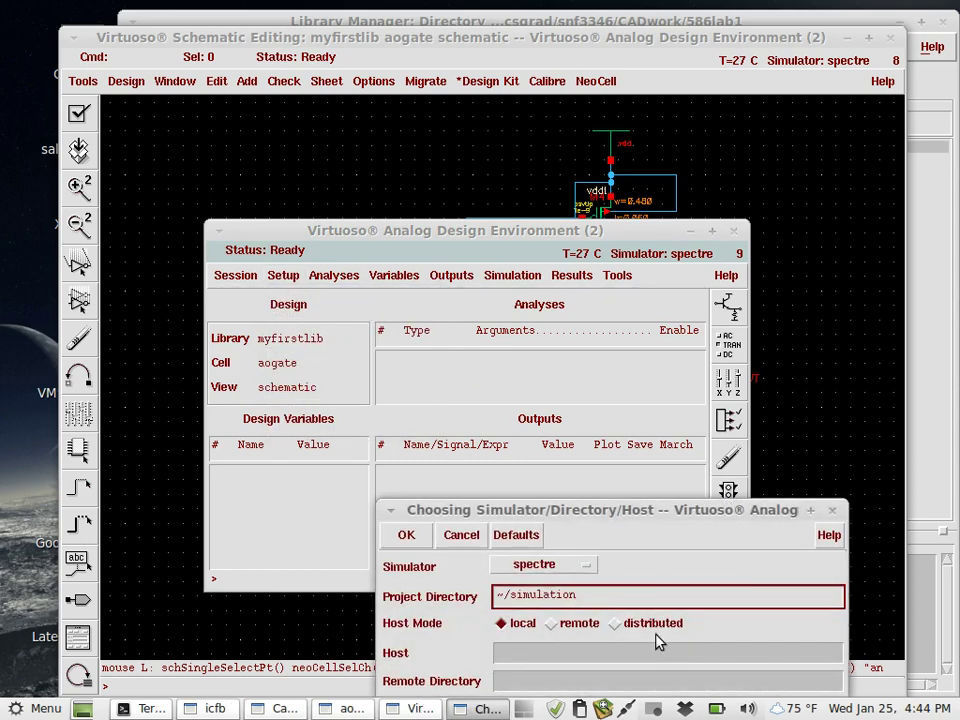
pyautogui.moveTo(630, 600); pyautogui.dragTo(443, 598)
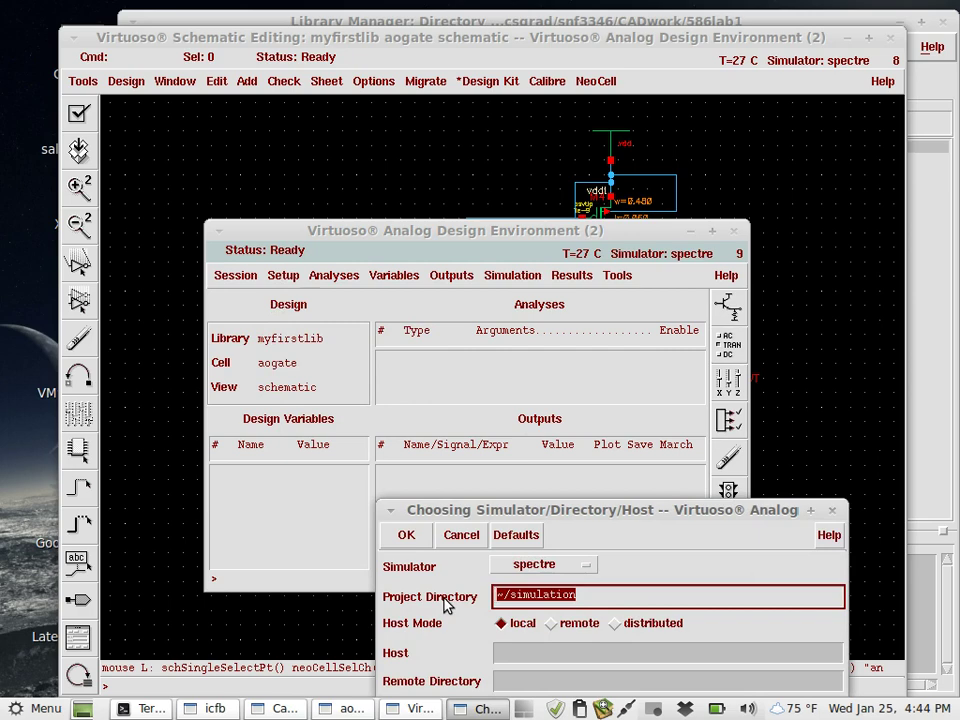
pyautogui.write('/tmp')
pyautogui.click(406, 537)
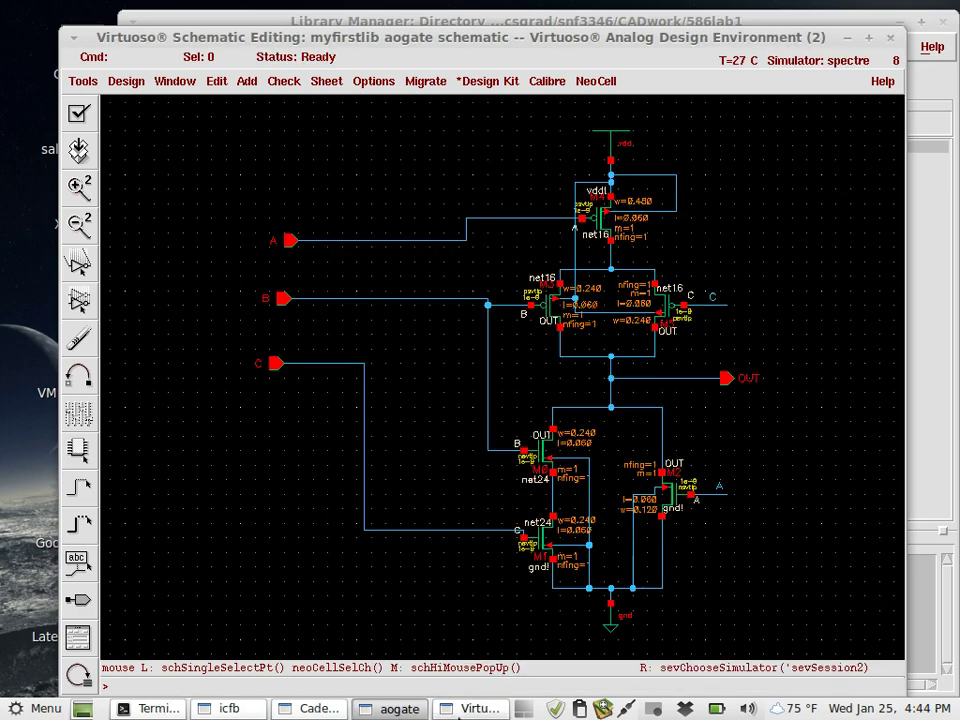
# In the aogate simulation's analog stimuli, enable the vdd! global source as a dc voltage of 1.2 and apply the change
pyautogui.click(462, 709)
pyautogui.click(284, 278)
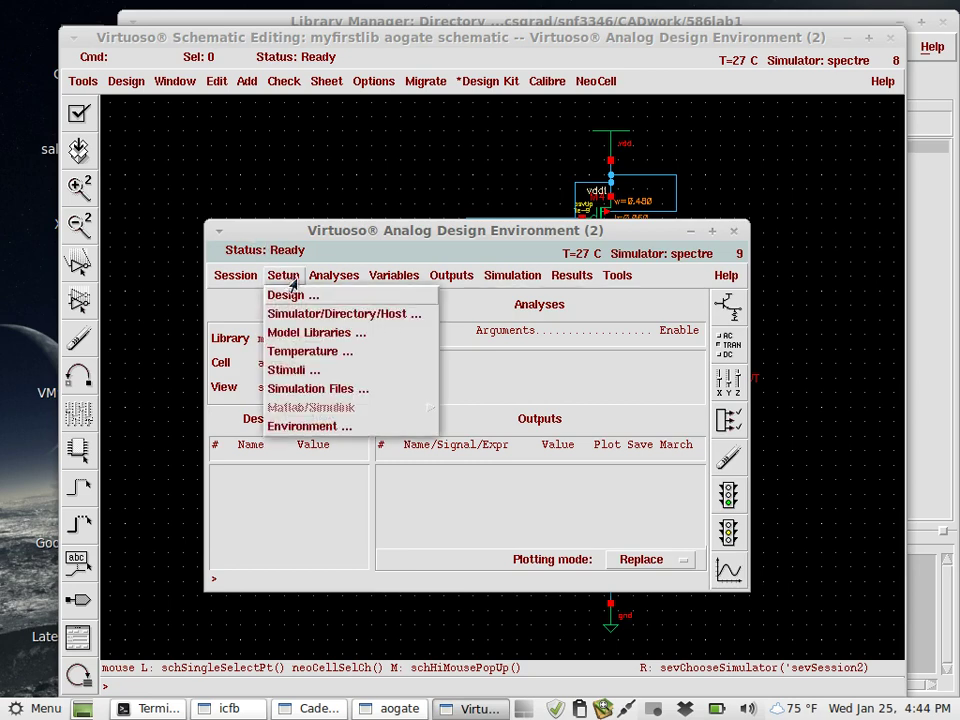
pyautogui.click(347, 372)
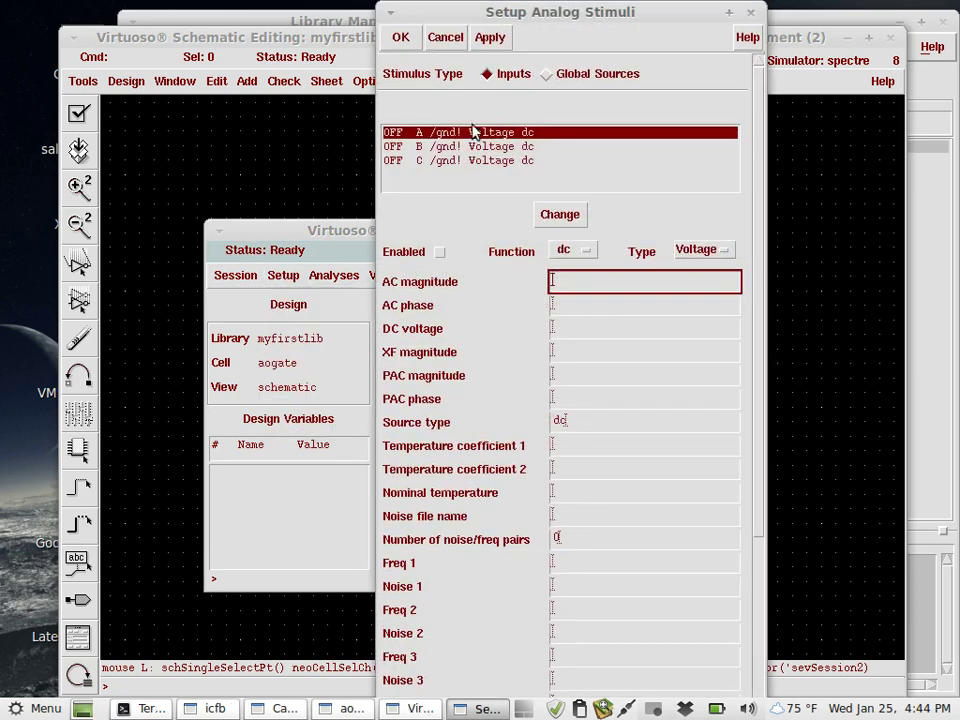
pyautogui.click(546, 74)
pyautogui.moveTo(598, 12)
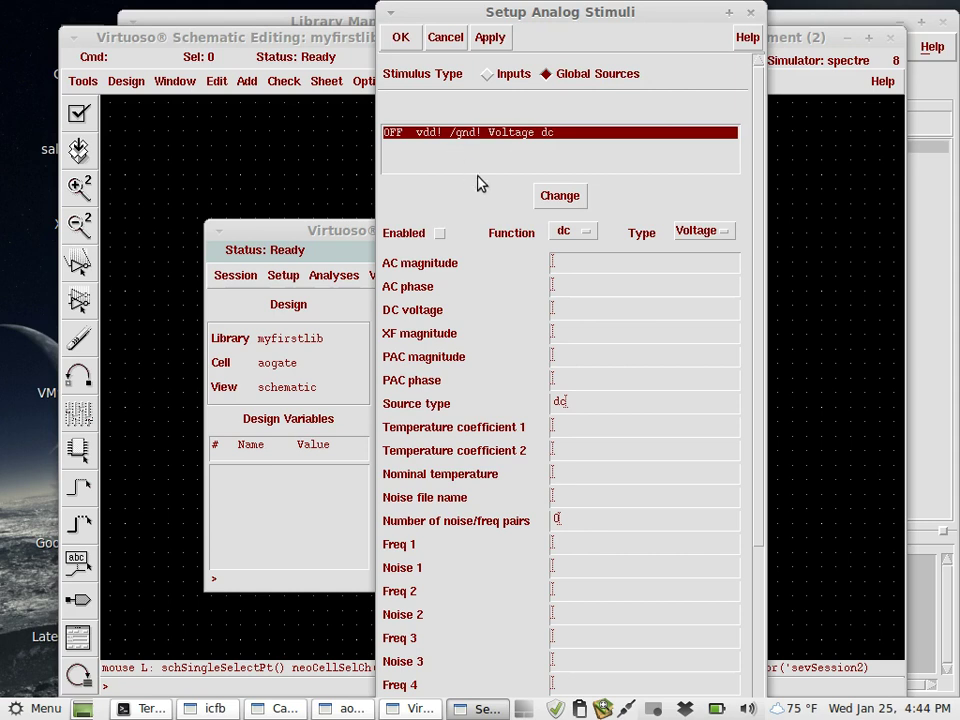
pyautogui.click(439, 233)
pyautogui.click(577, 318)
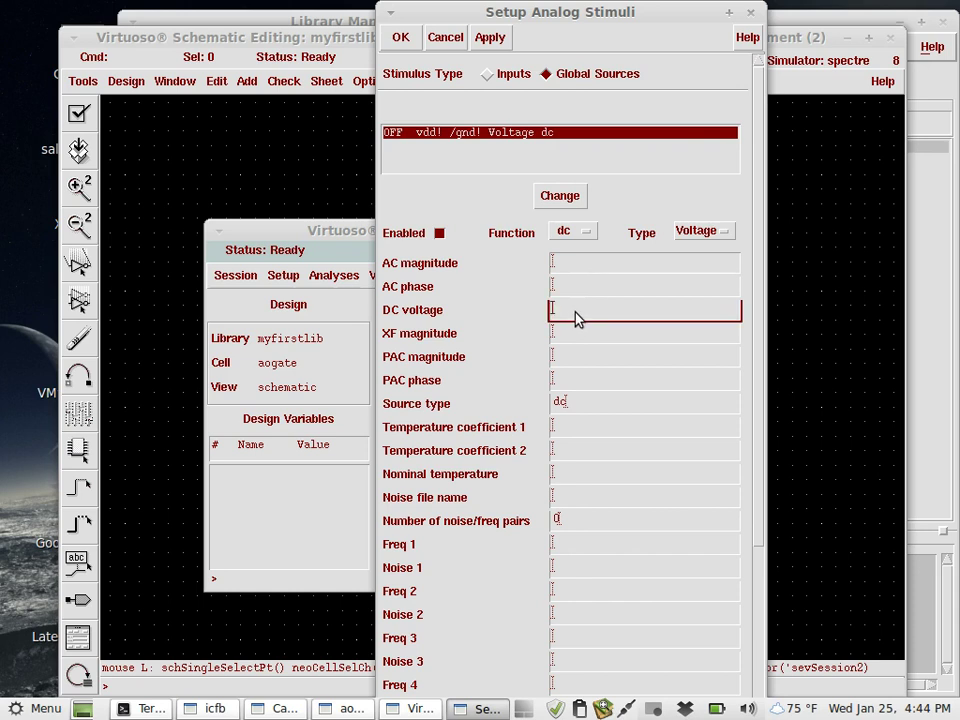
pyautogui.write('1.2')
pyautogui.moveTo(530, 13); pyautogui.dragTo(420, 79)
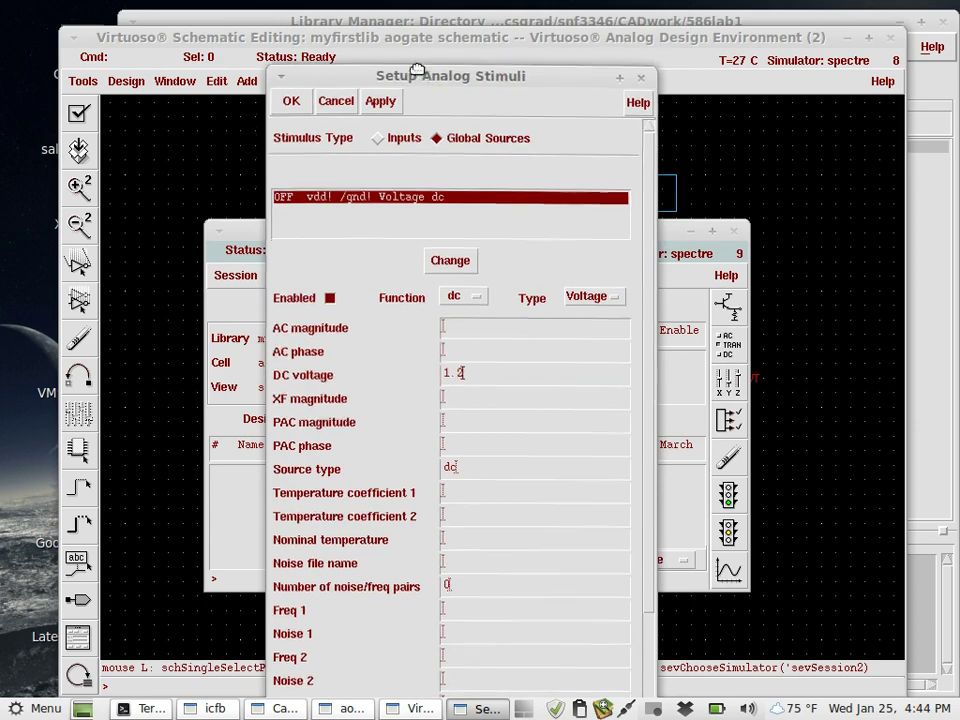
pyautogui.moveTo(422, 85); pyautogui.dragTo(418, 18)
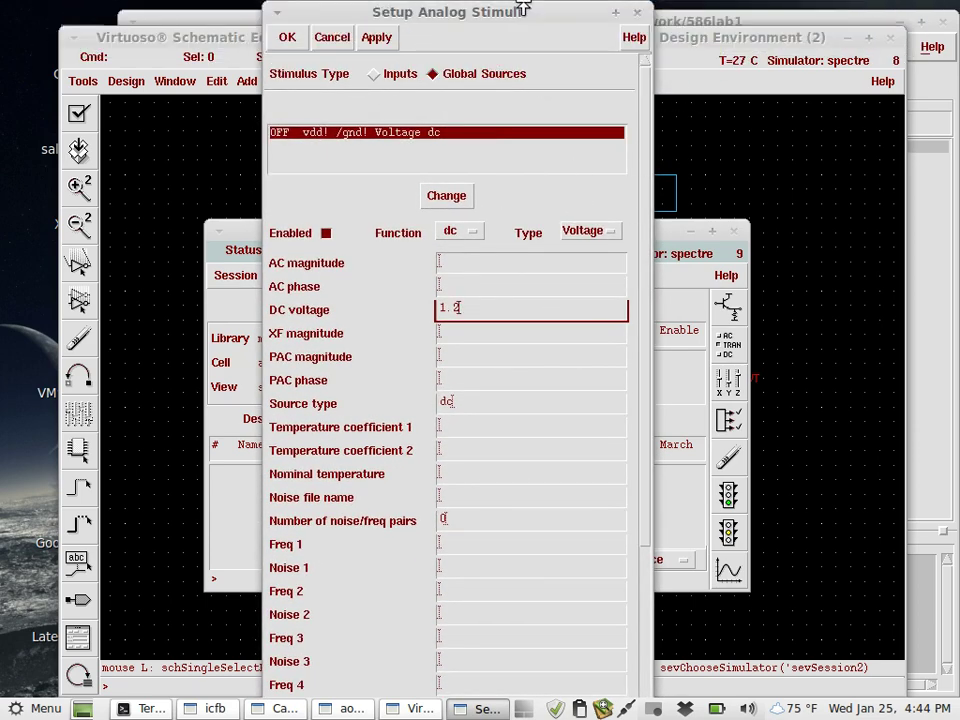
pyautogui.moveTo(520, 13); pyautogui.dragTo(526, 49)
pyautogui.click(452, 231)
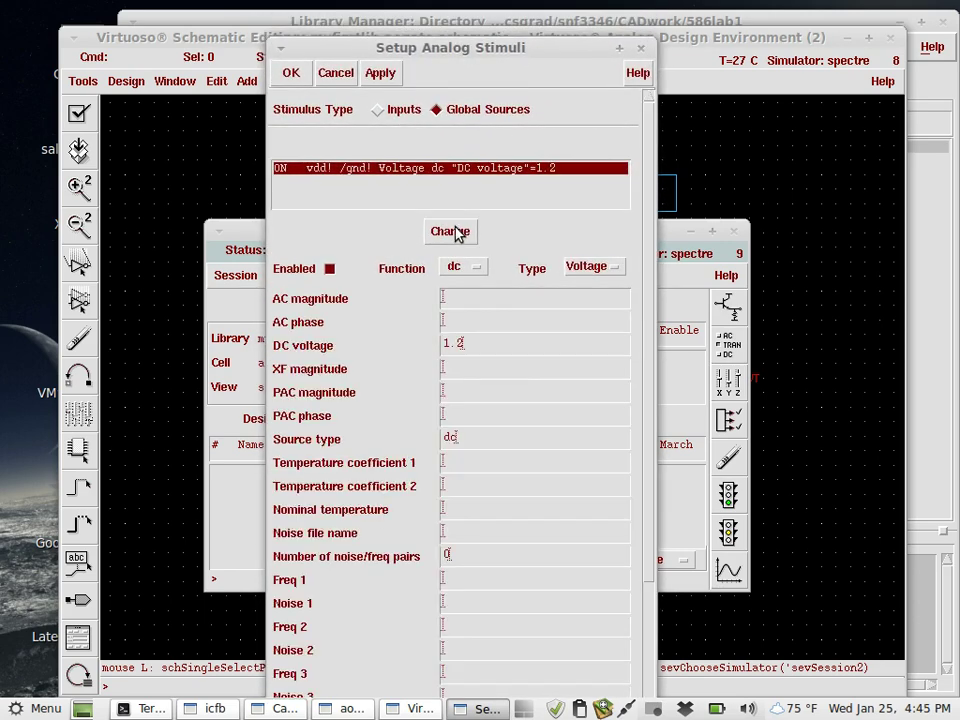
# Enable the stimulus for input A as a voltage pulse with Voltage 1 of 1.2 and a delay time of 0
pyautogui.click(381, 112)
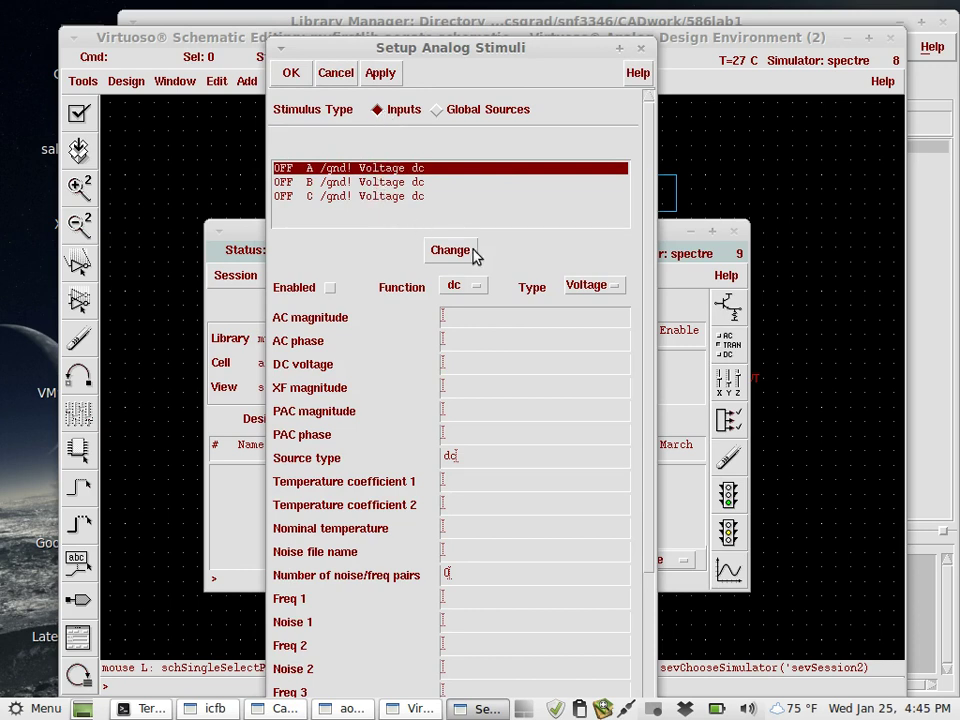
pyautogui.click(330, 287)
pyautogui.click(472, 287)
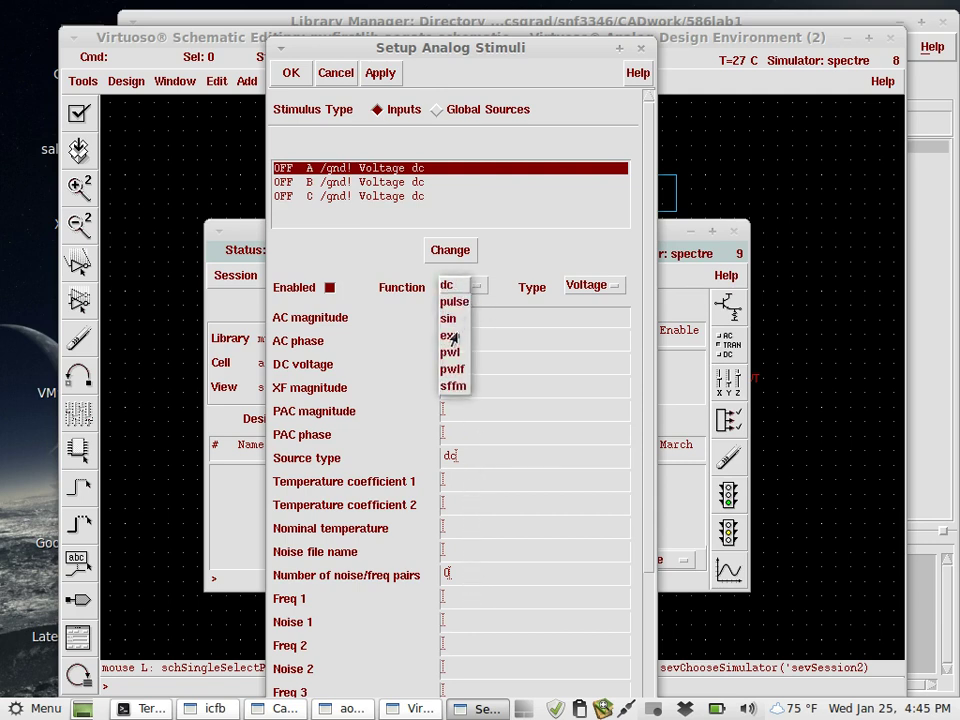
pyautogui.click(455, 301)
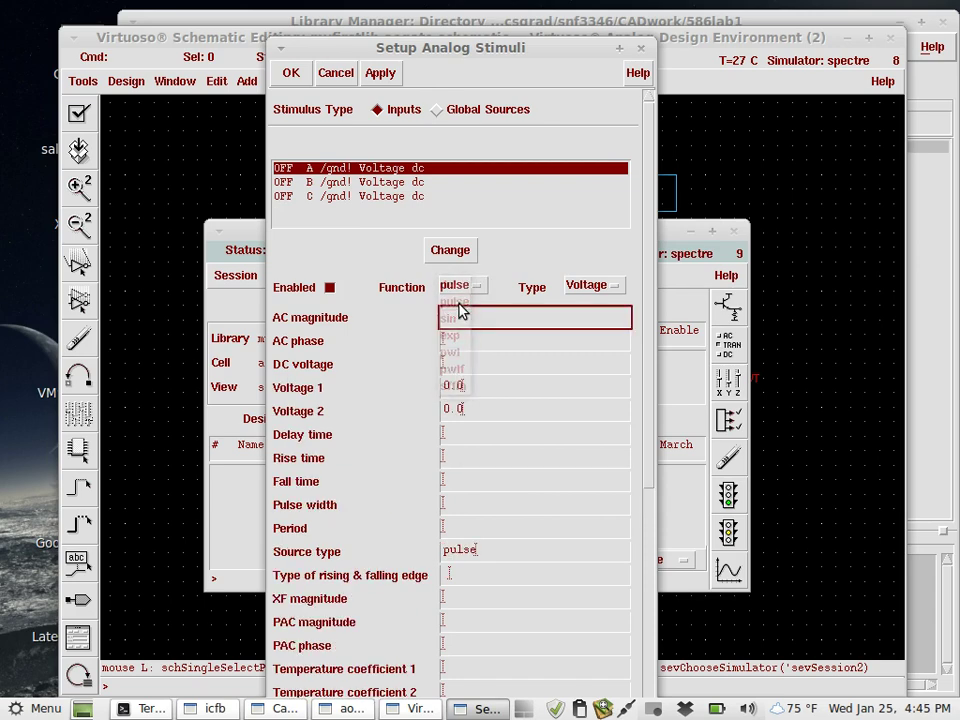
pyautogui.click(476, 387)
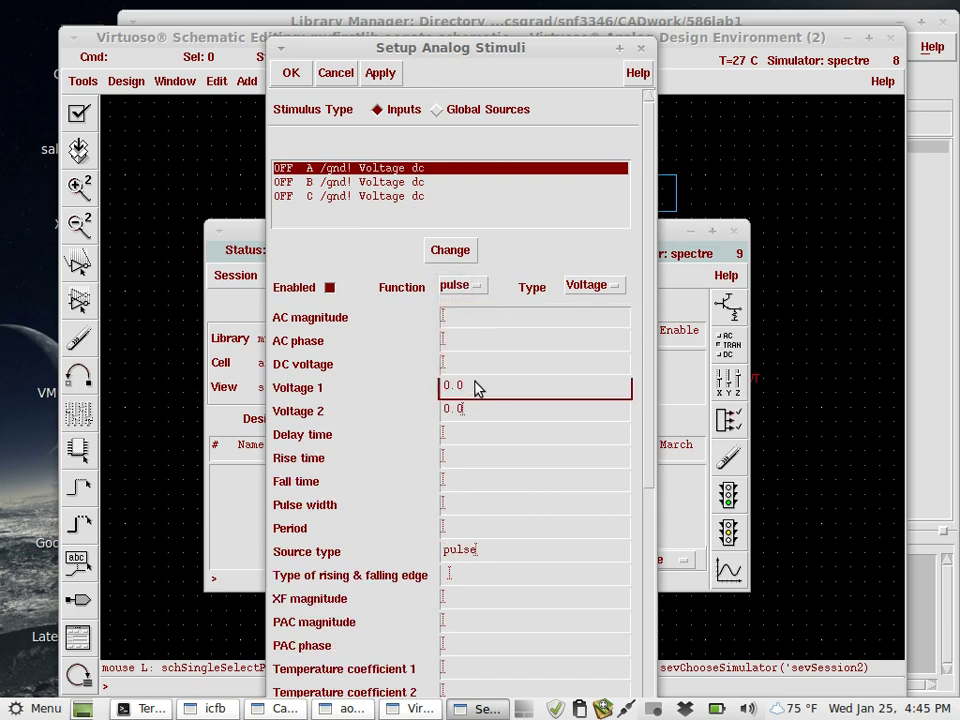
pyautogui.moveTo(476, 387); pyautogui.dragTo(409, 390)
pyautogui.write('1.2')
pyautogui.click(474, 438)
pyautogui.write('0')
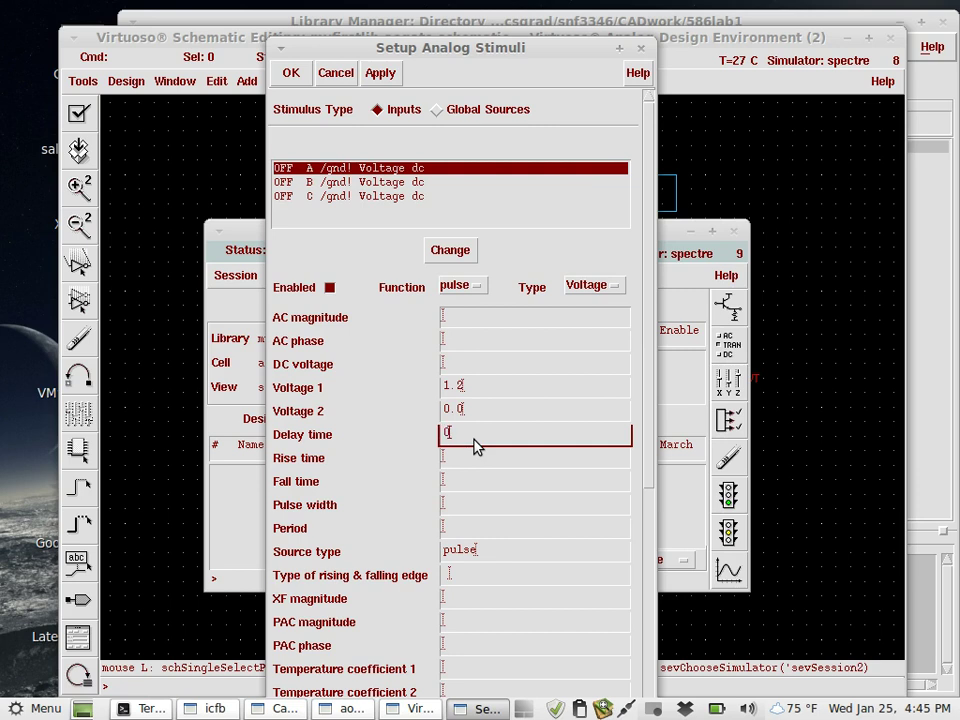
# Give input A's pulse 30p rise and fall times, a 0.5n pulse width and a 1n period, and apply the change
pyautogui.click(471, 462)
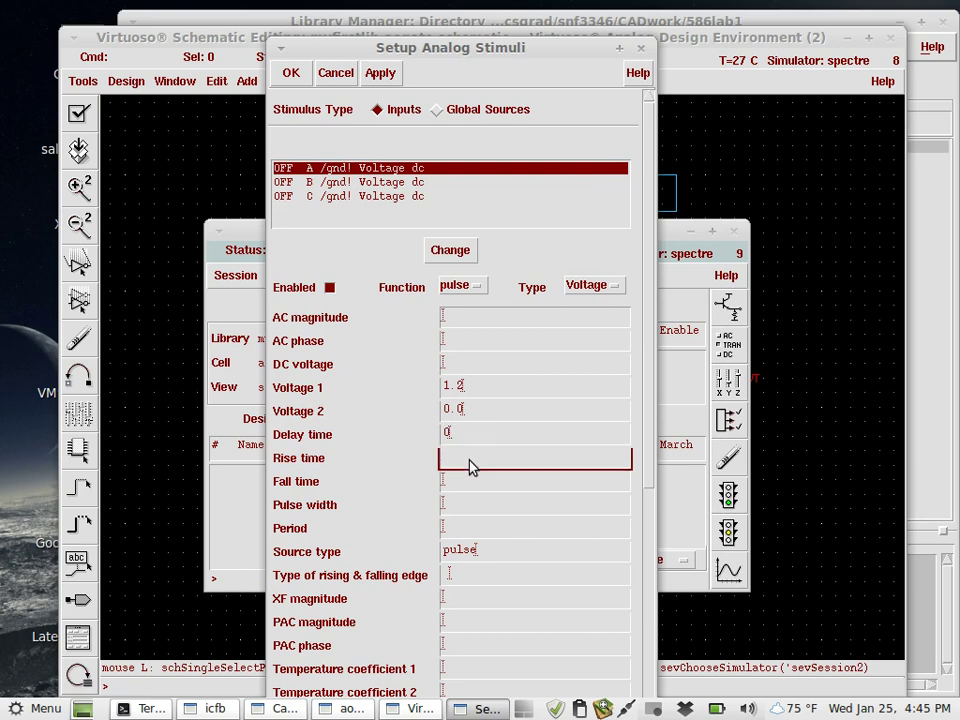
pyautogui.write('30p')
pyautogui.click(467, 487)
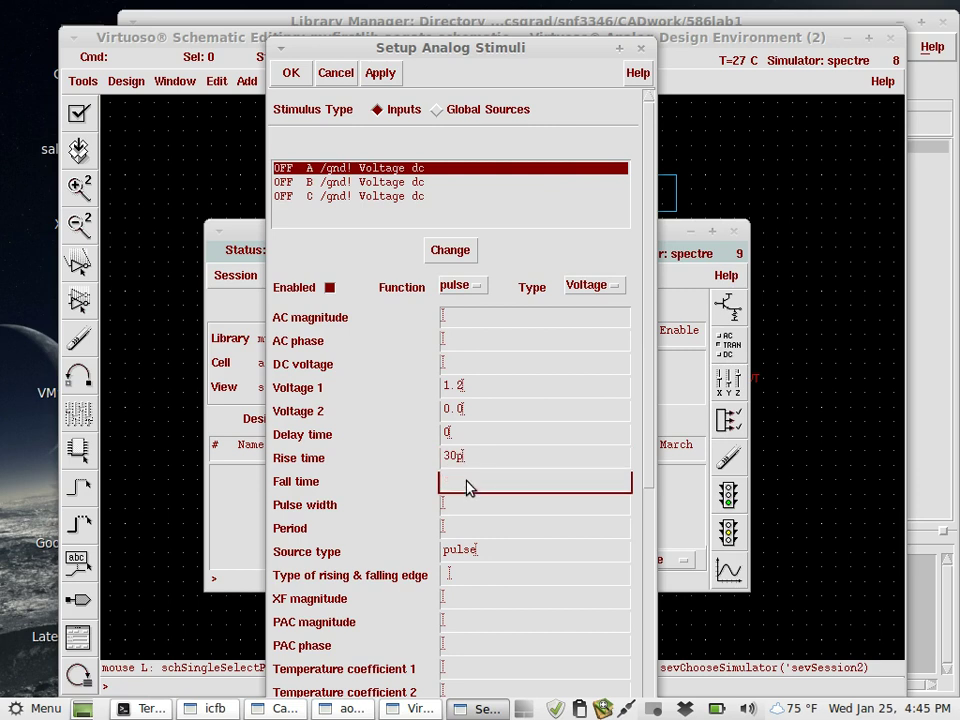
pyautogui.write('30p')
pyautogui.click(463, 509)
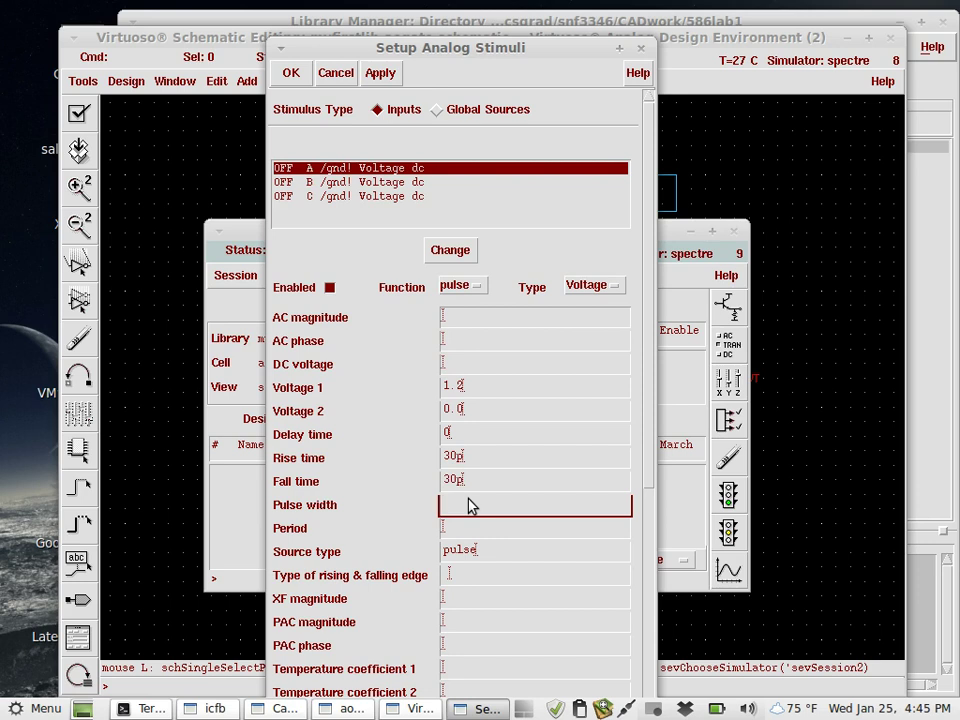
pyautogui.write('0.5n')
pyautogui.click(463, 537)
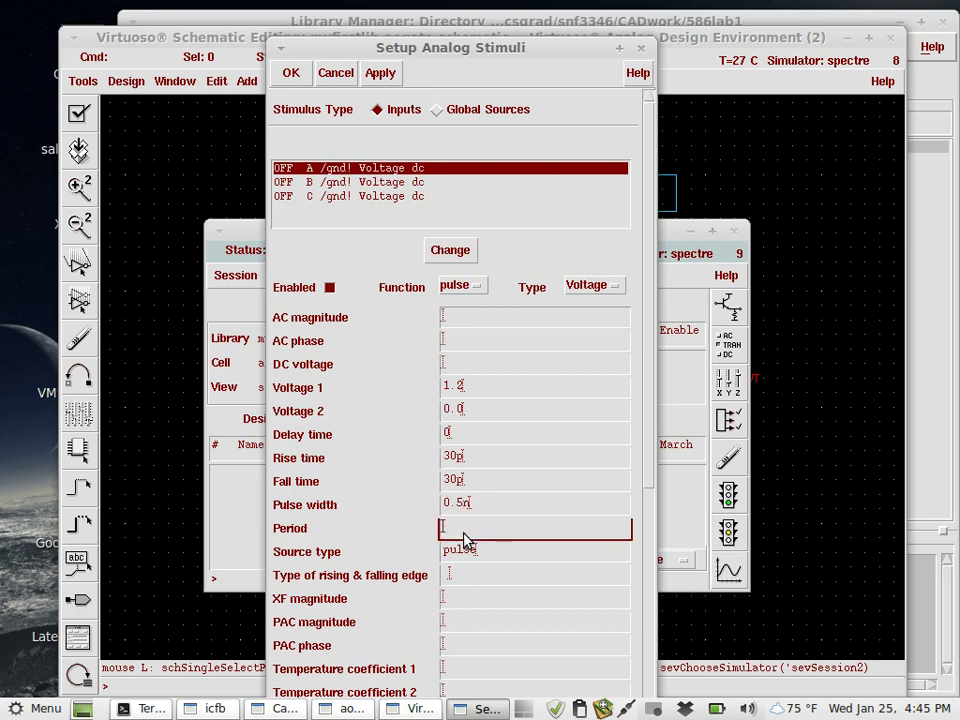
pyautogui.write('1n')
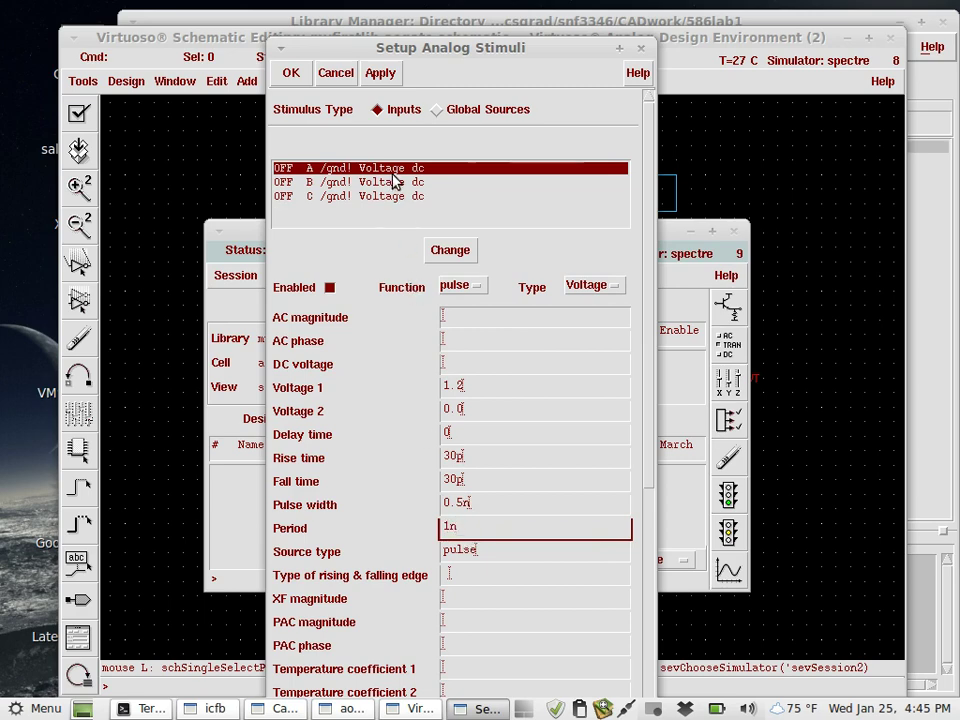
pyautogui.click(449, 259)
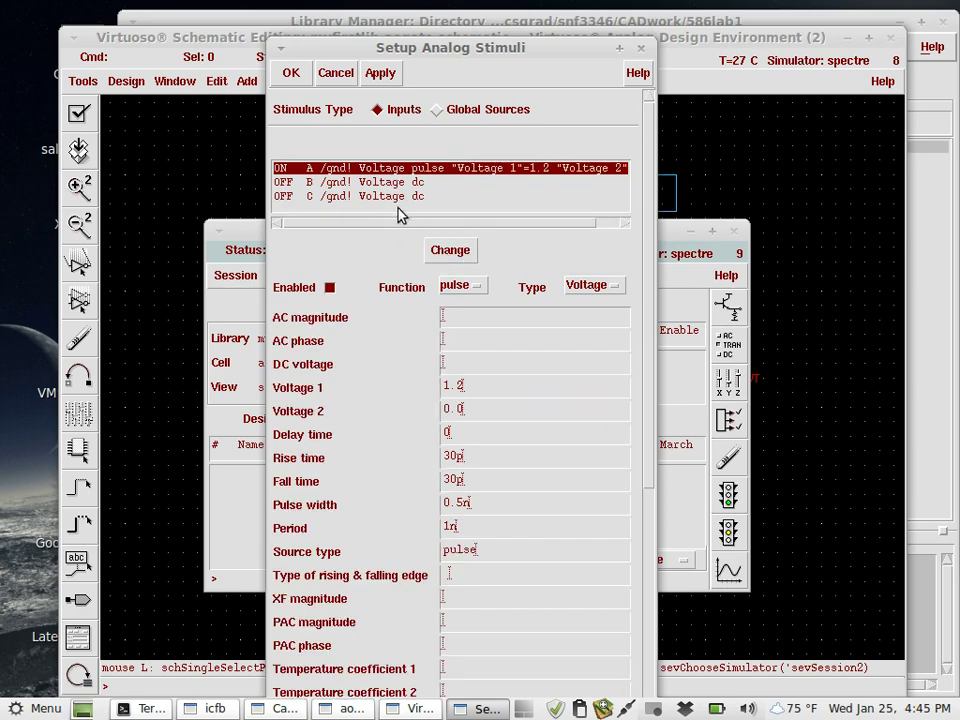
# Enable the stimulus for input B as a voltage pulse with Voltage 1 of 1.2 and a delay time of 0
pyautogui.click(385, 184)
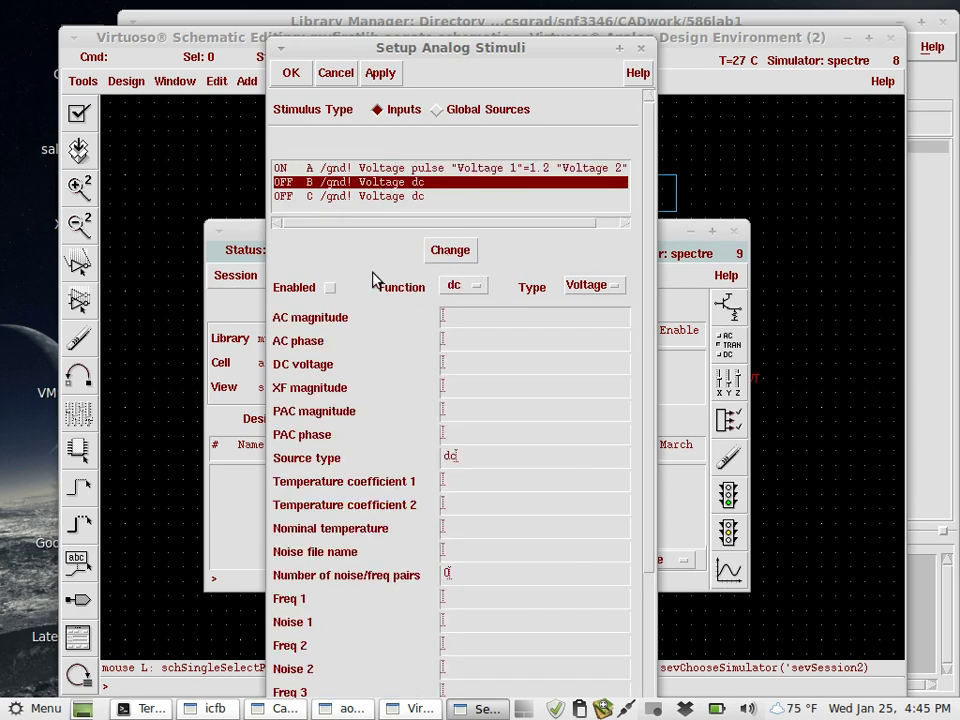
pyautogui.click(465, 286)
pyautogui.click(462, 302)
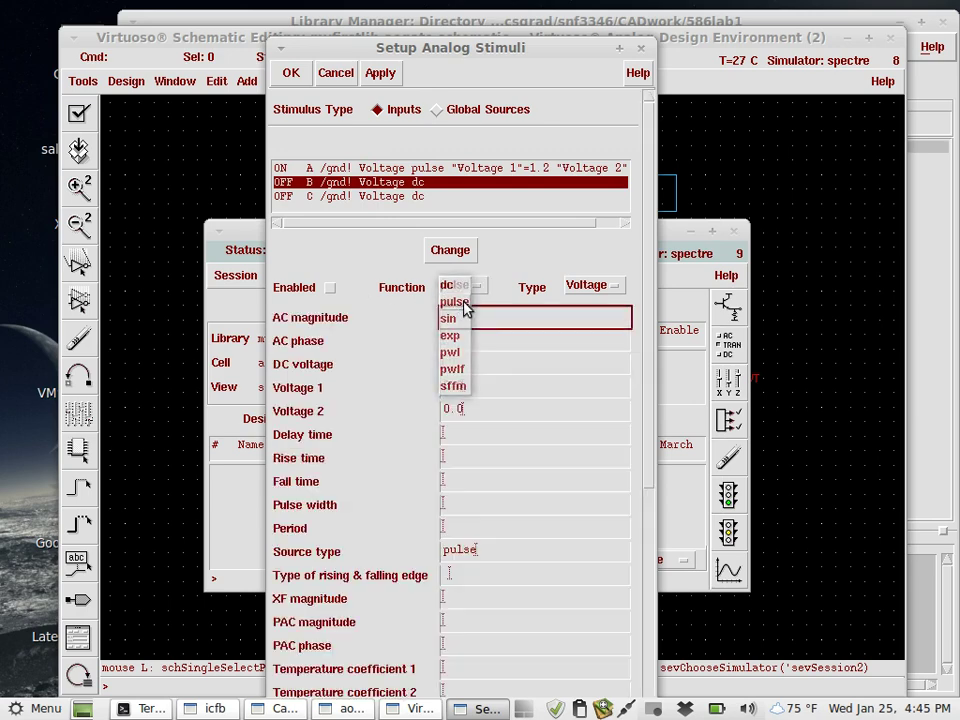
pyautogui.click(330, 288)
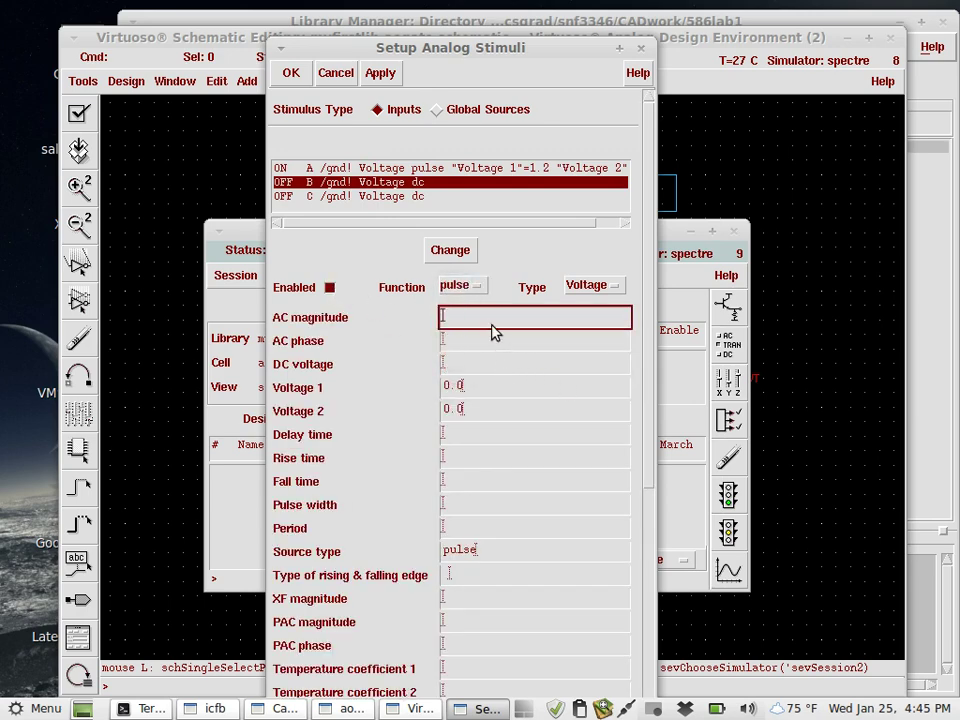
pyautogui.doubleClick(452, 386)
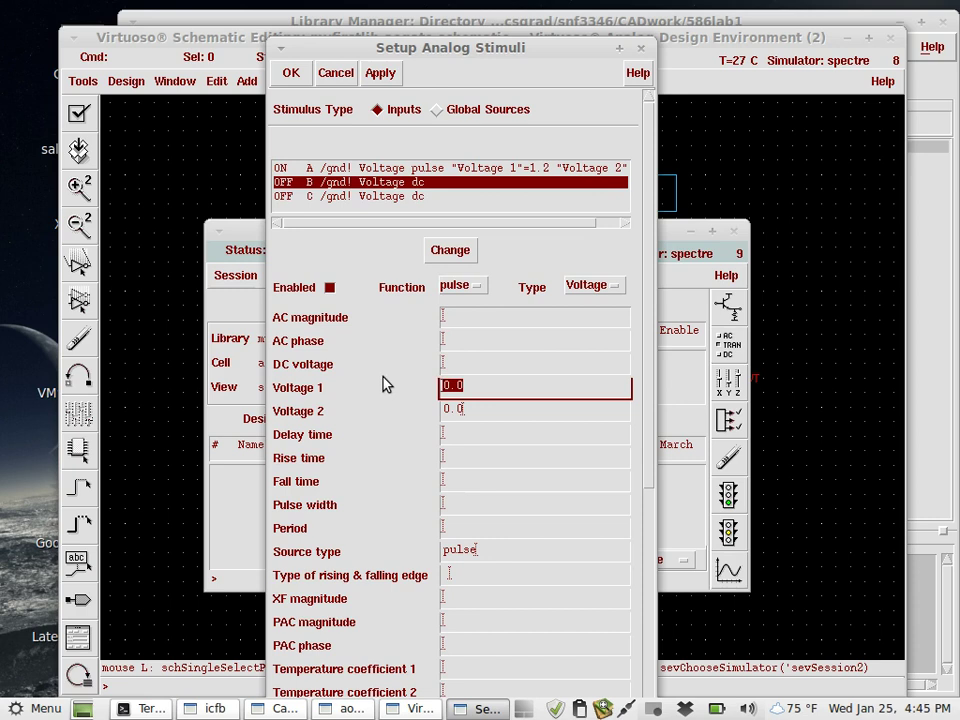
pyautogui.write('1.2')
pyautogui.click(489, 439)
pyautogui.write('0')
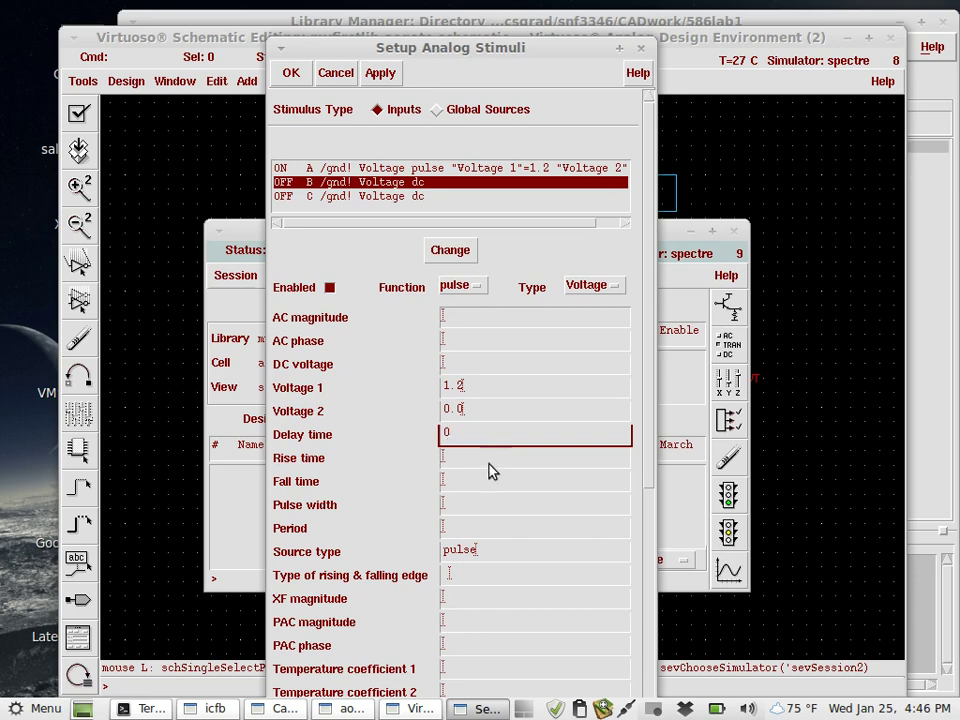
# Give input B's pulse 30p rise and fall times, a 1n pulse width and a 2n period, and apply the change
pyautogui.click(484, 467)
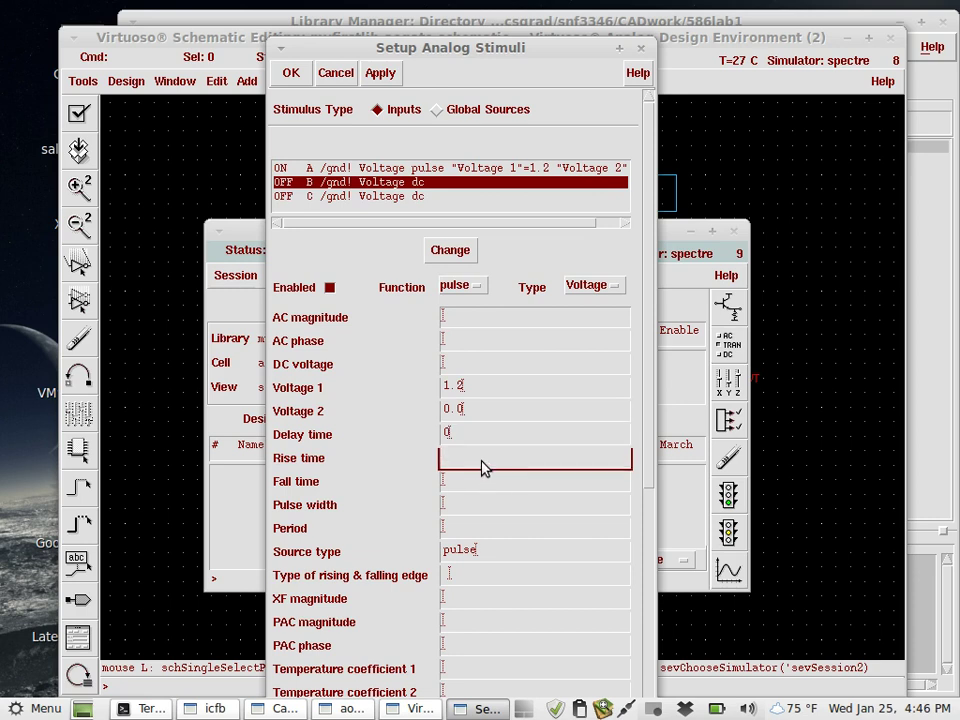
pyautogui.write('30p')
pyautogui.click(468, 486)
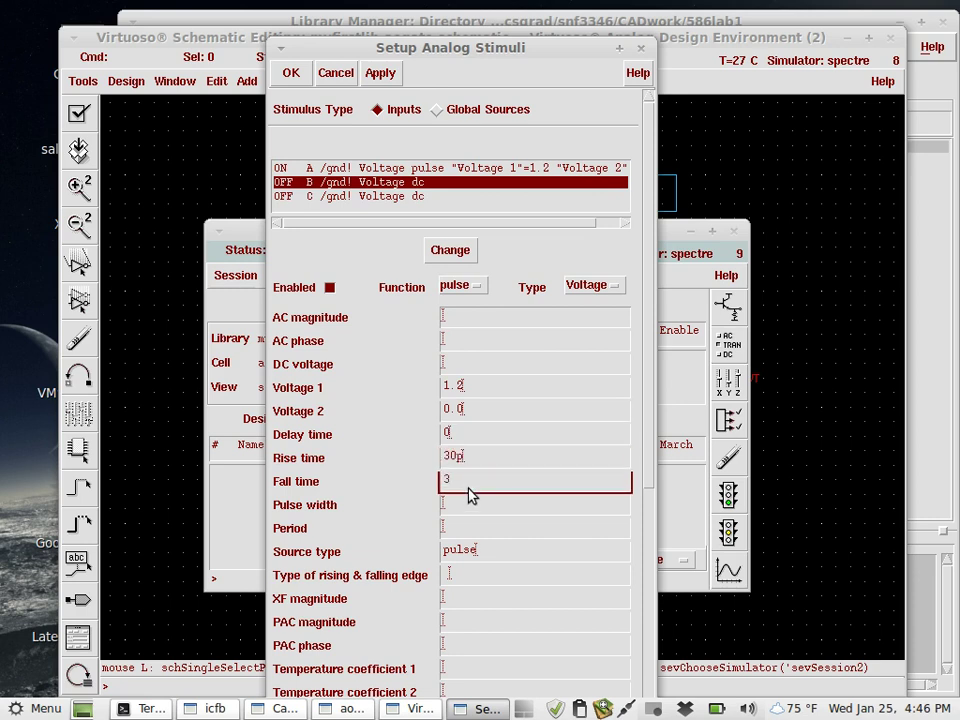
pyautogui.click(470, 510)
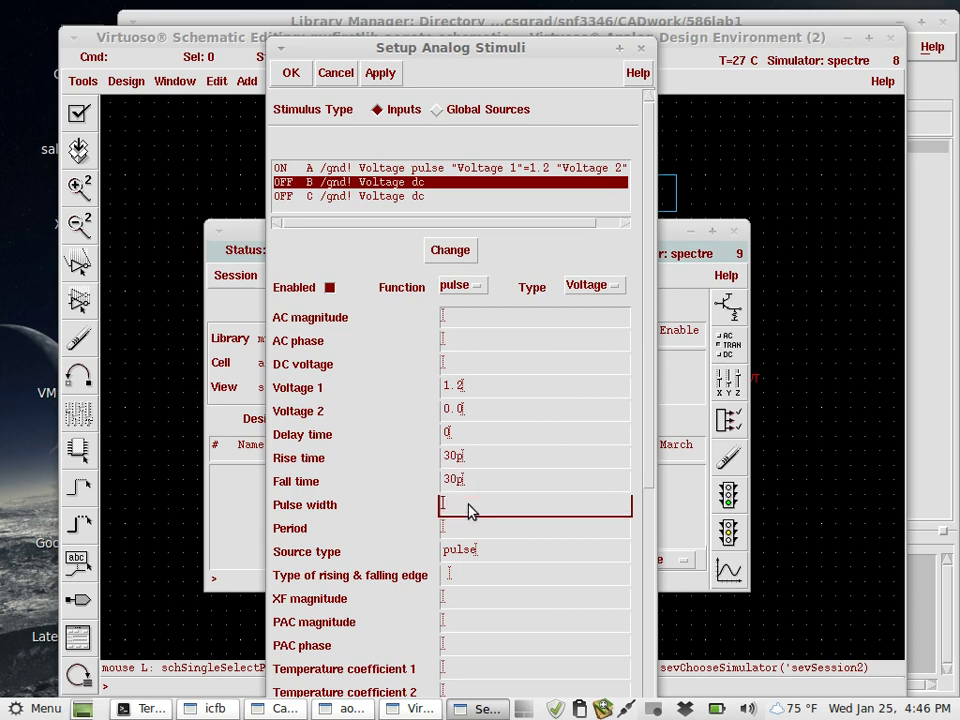
pyautogui.write('1n')
pyautogui.click(466, 531)
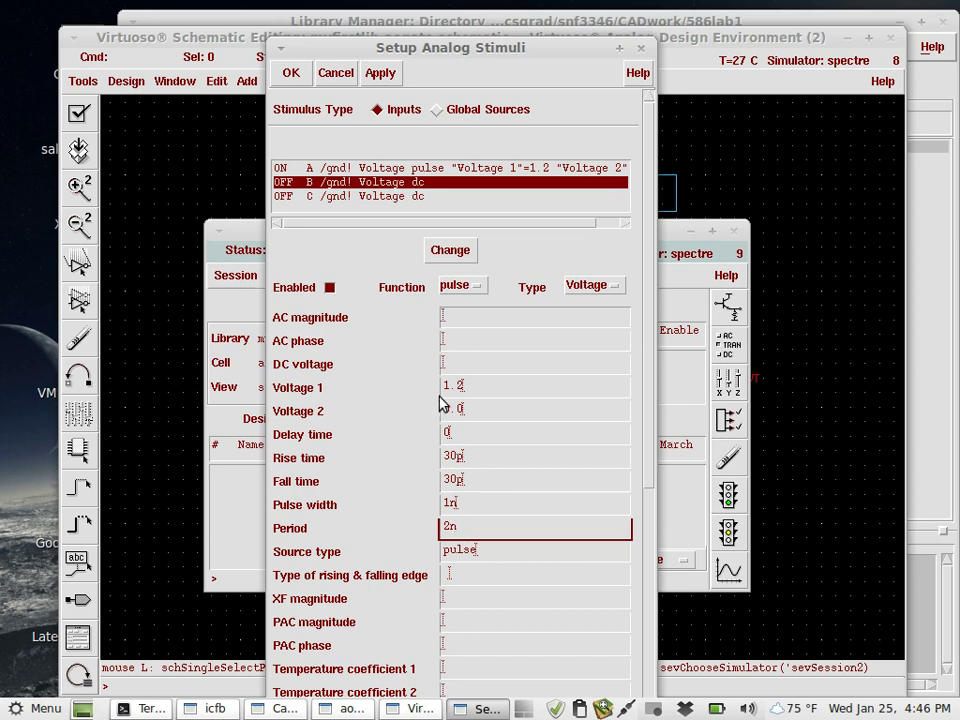
pyautogui.click(450, 252)
# Set input C's stimulus to a voltage pulse with Voltage 1 of 1.2 and a delay time of 0
pyautogui.click(440, 198)
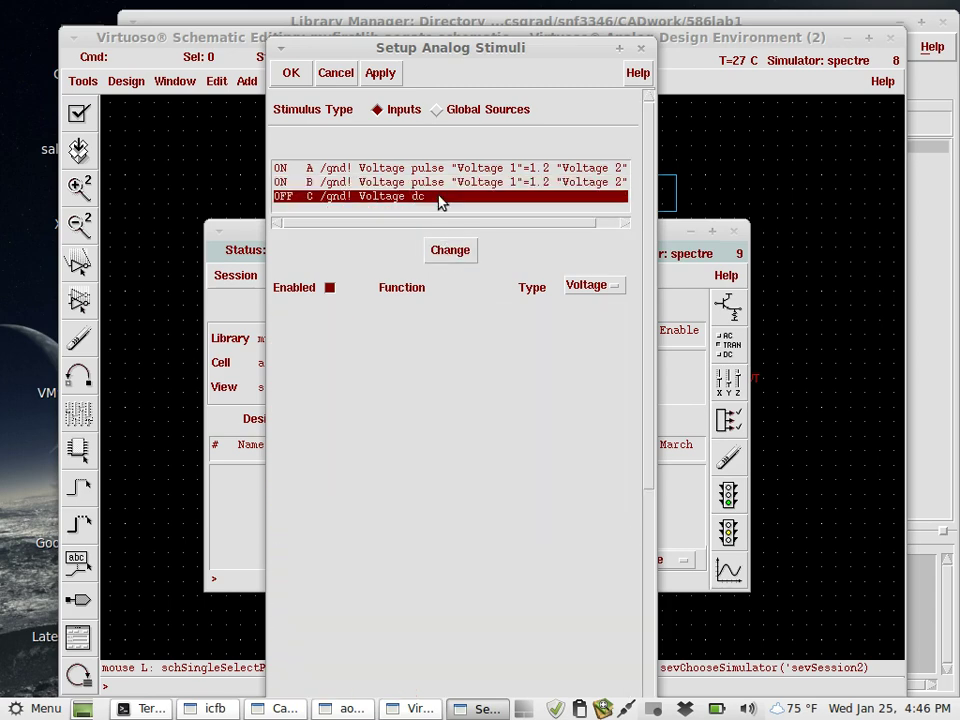
pyautogui.click(447, 287)
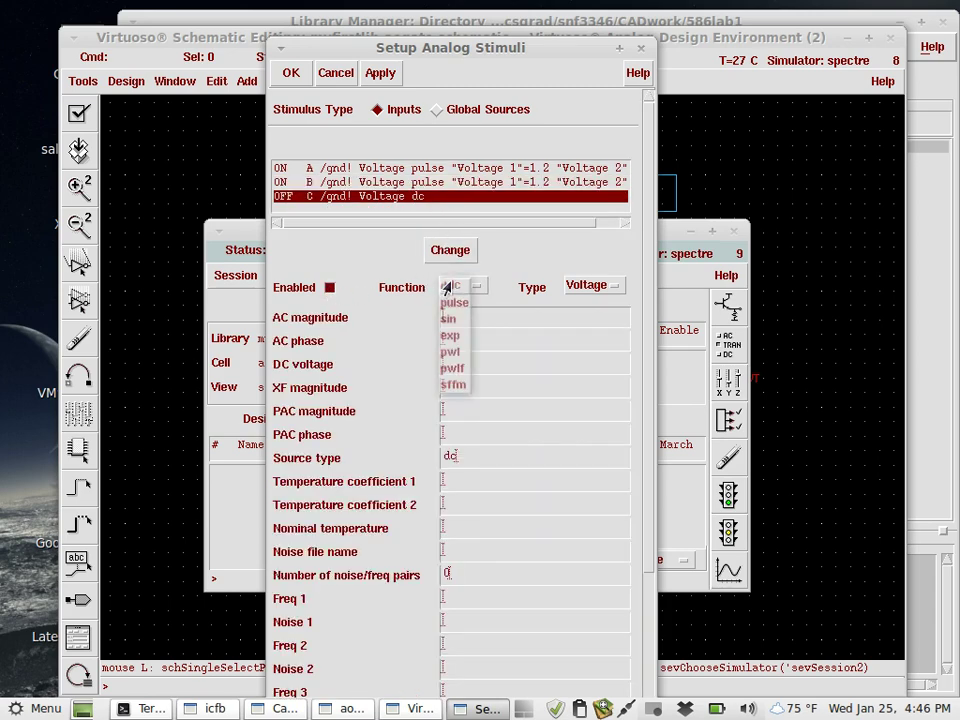
pyautogui.click(460, 303)
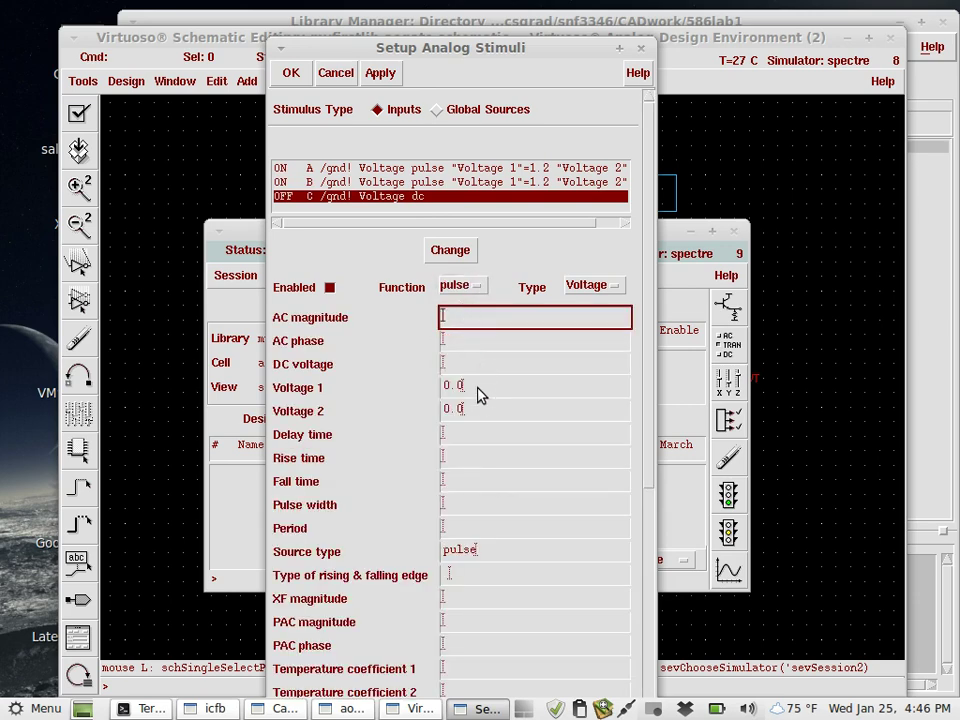
pyautogui.doubleClick(478, 395)
pyautogui.write('1.2')
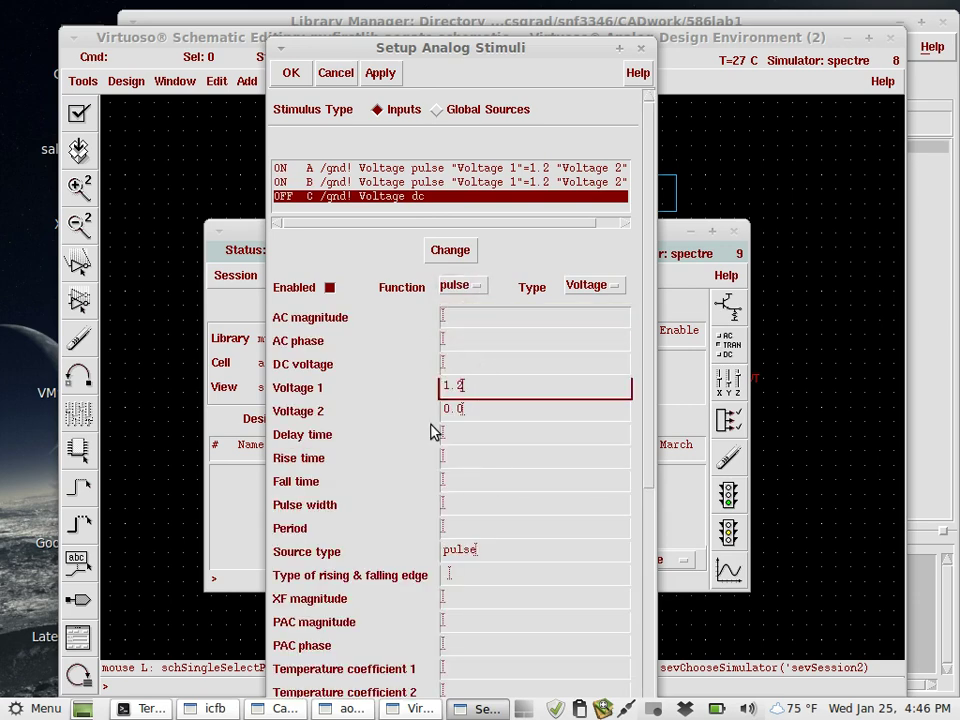
pyautogui.click(463, 434)
pyautogui.write('0')
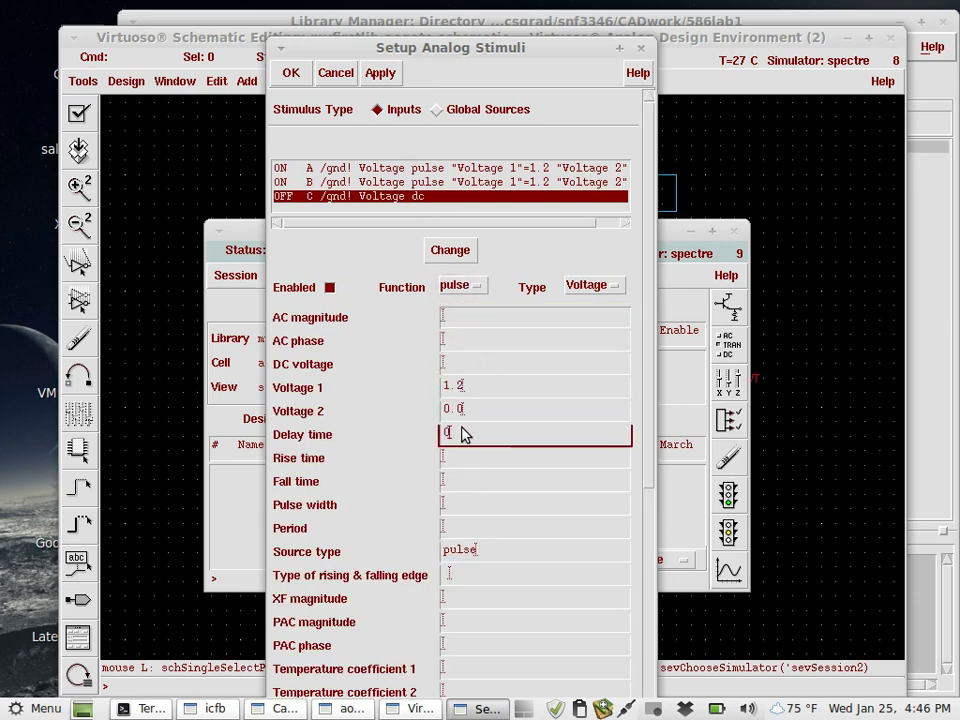
# Give input C's pulse 30p rise and fall times, a 2n pulse width and a 4n period, and apply the change
pyautogui.click(460, 466)
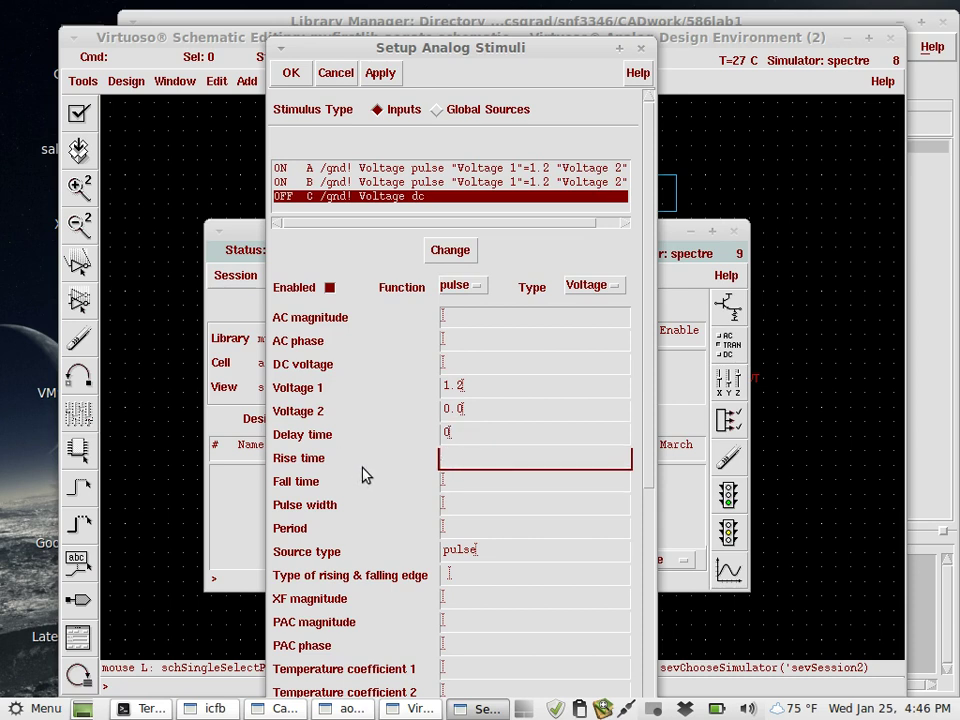
pyautogui.write('0p')
pyautogui.click(467, 486)
pyautogui.write('30p')
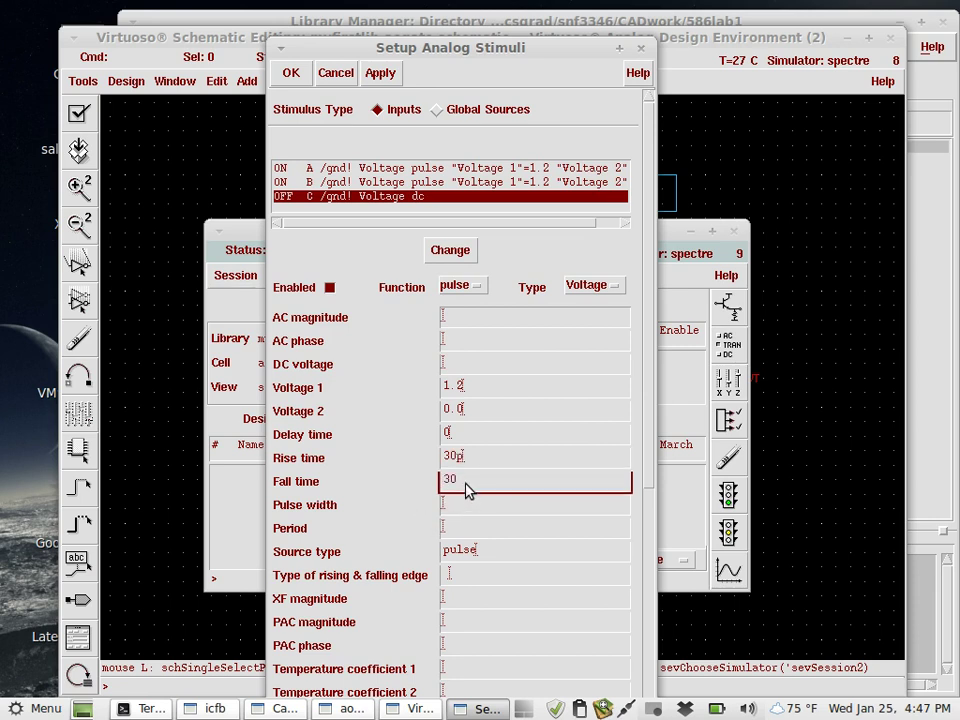
pyautogui.click(460, 510)
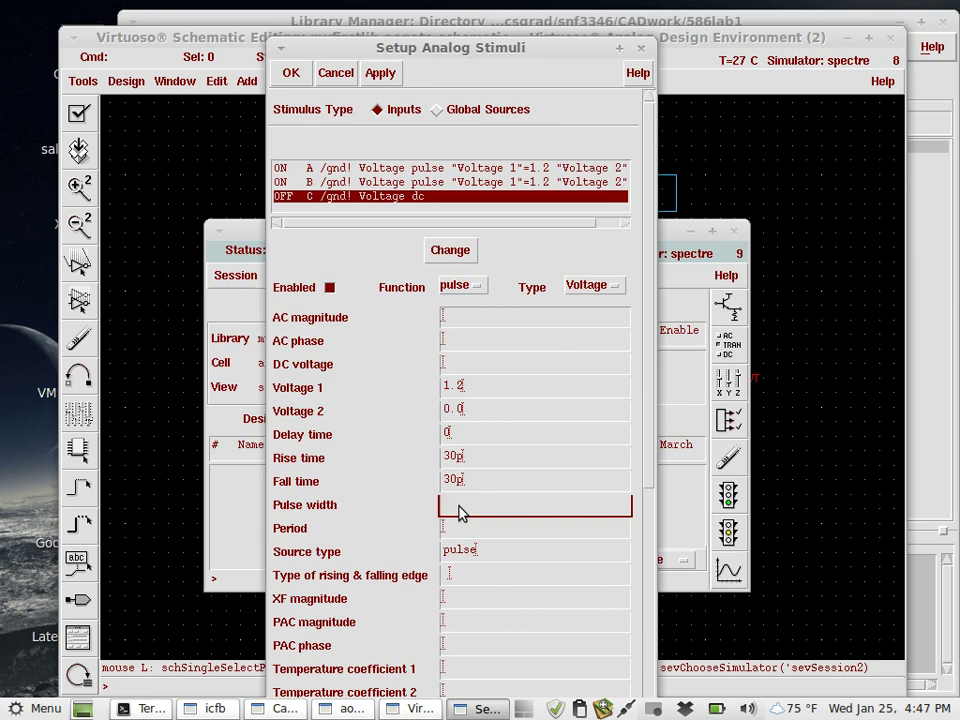
pyautogui.write('2n')
pyautogui.click(457, 533)
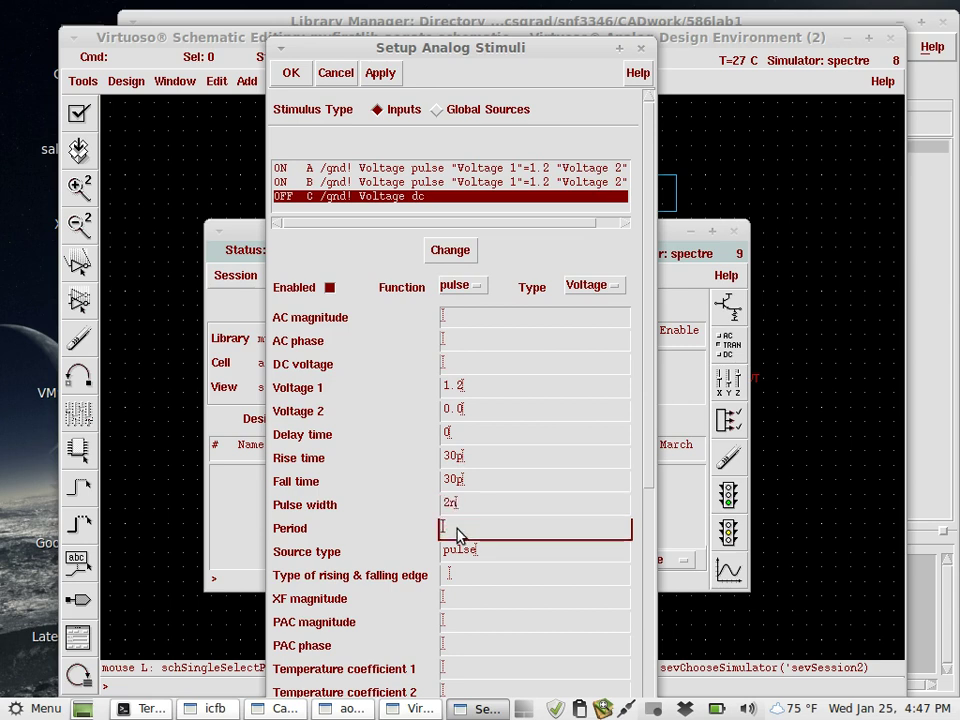
pyautogui.write('4n')
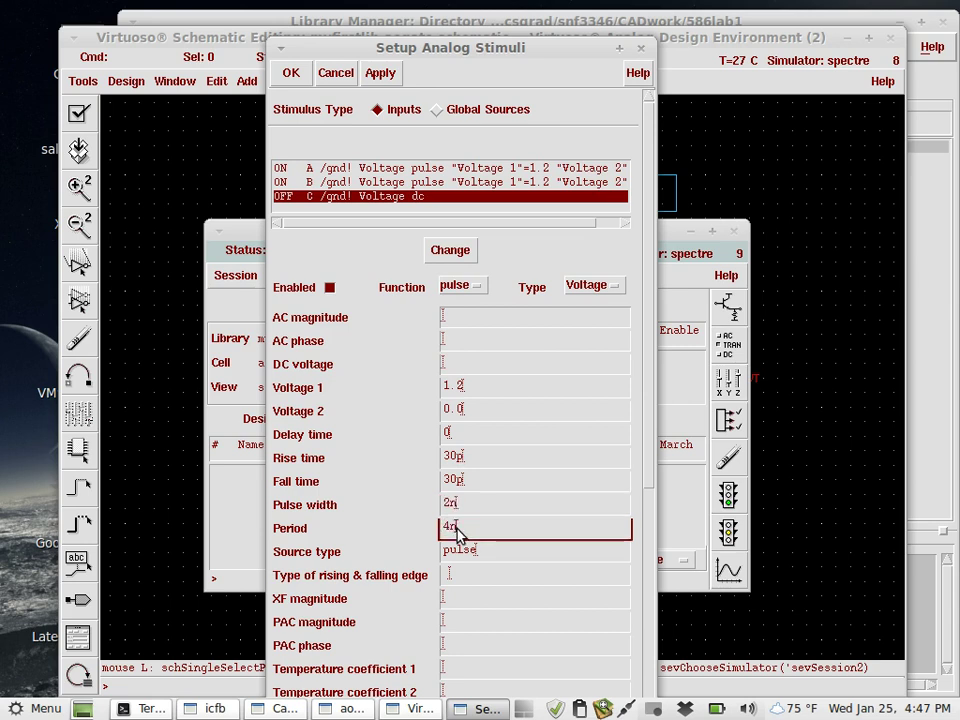
pyautogui.click(446, 252)
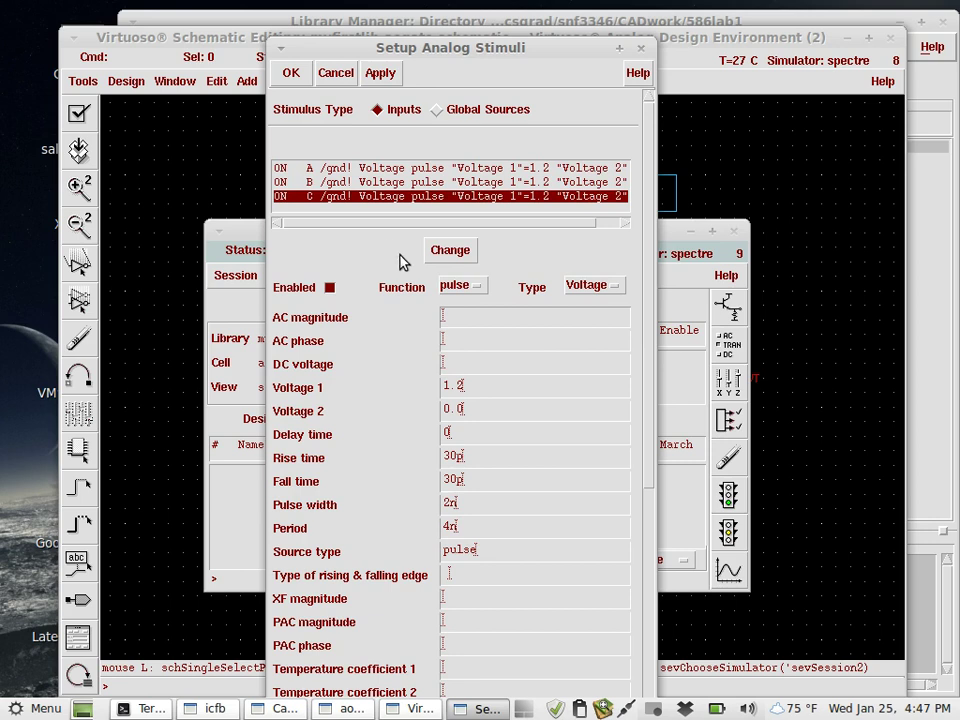
# Review the stimuli of inputs A, B and C and the vdd! global source, and accept the stimuli setup
pyautogui.click(420, 184)
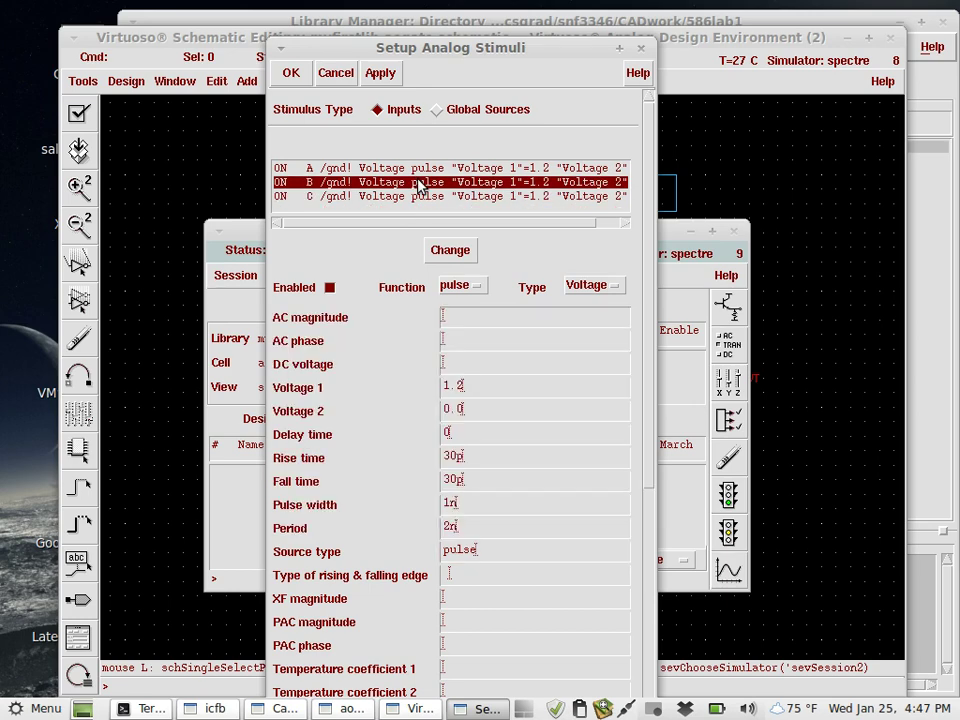
pyautogui.click(416, 167)
pyautogui.click(418, 186)
pyautogui.click(420, 196)
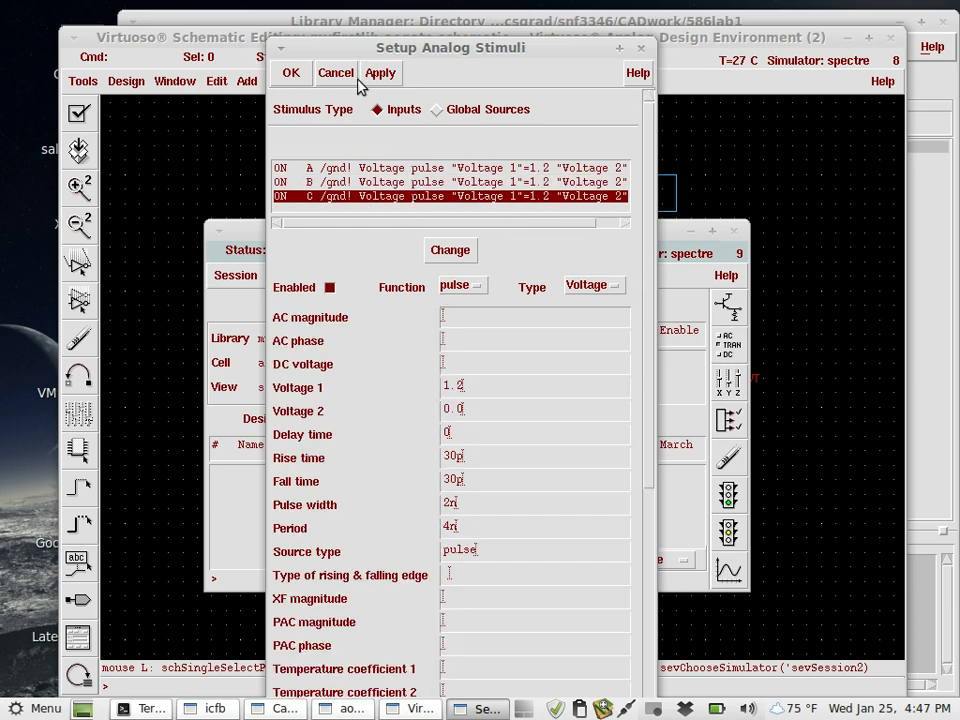
pyautogui.click(465, 109)
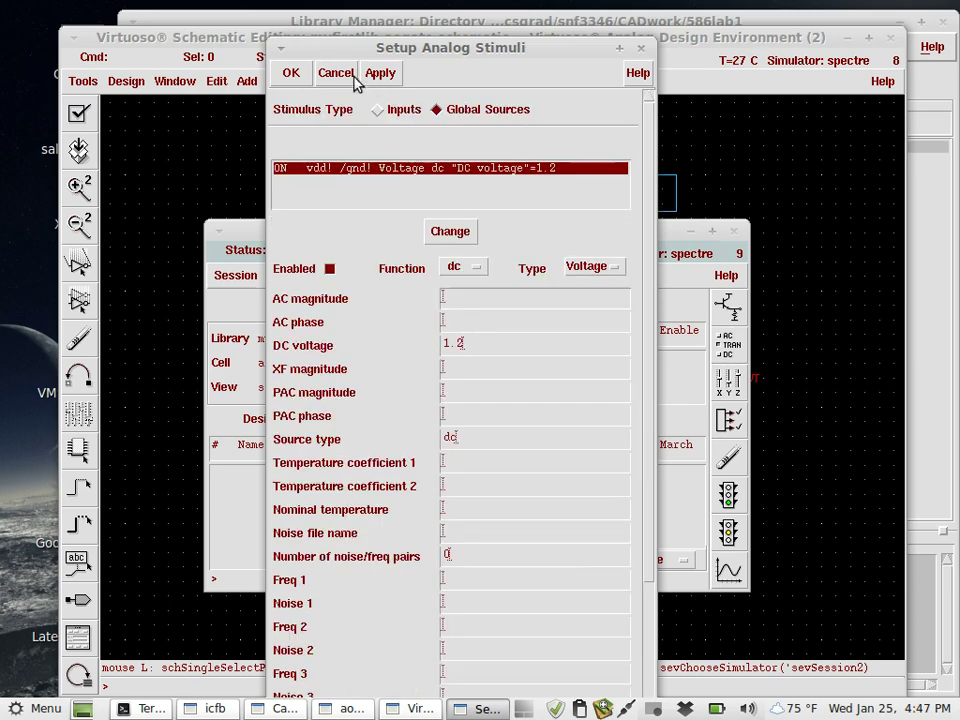
pyautogui.click(298, 74)
# Add an enabled transient (tran) analysis with a stop time of 4n
pyautogui.click(284, 277)
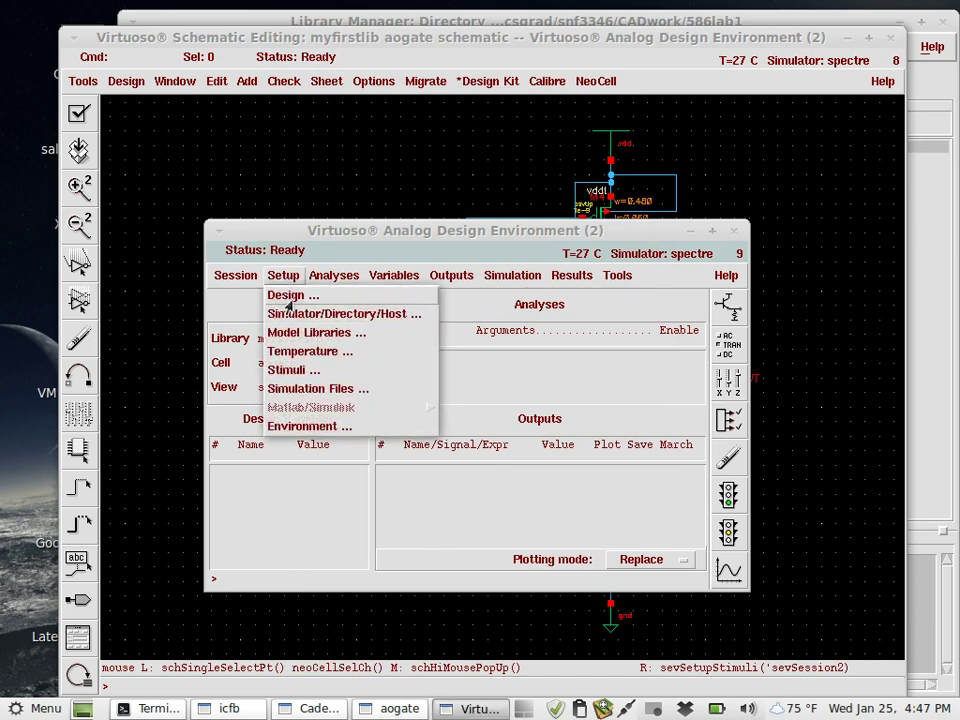
pyautogui.moveTo(323, 285)
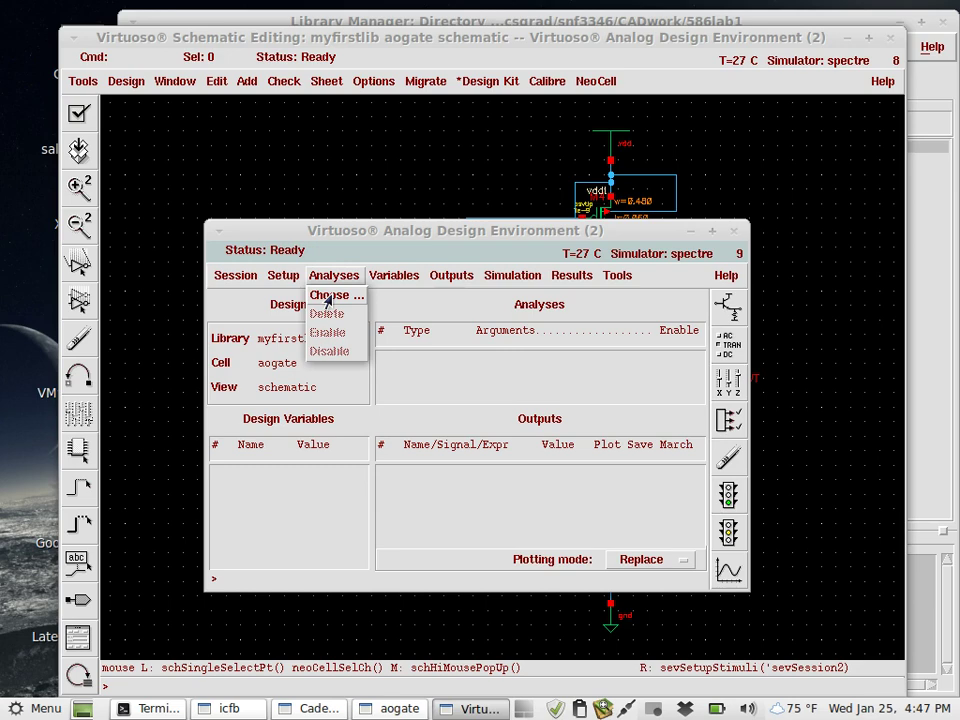
pyautogui.click(330, 296)
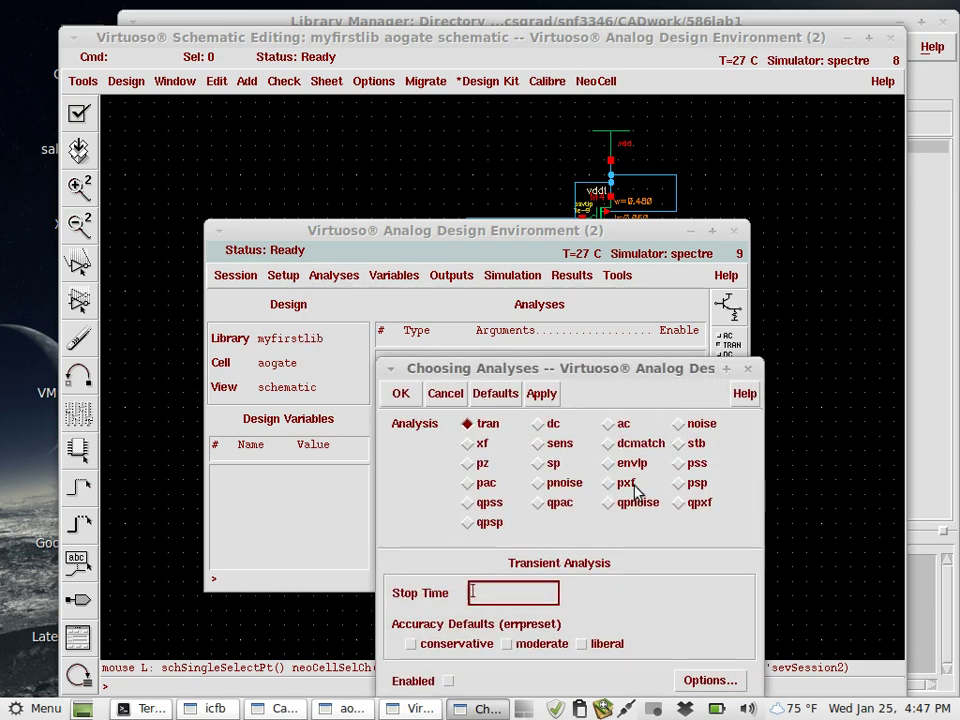
pyautogui.moveTo(476, 369); pyautogui.dragTo(388, 169)
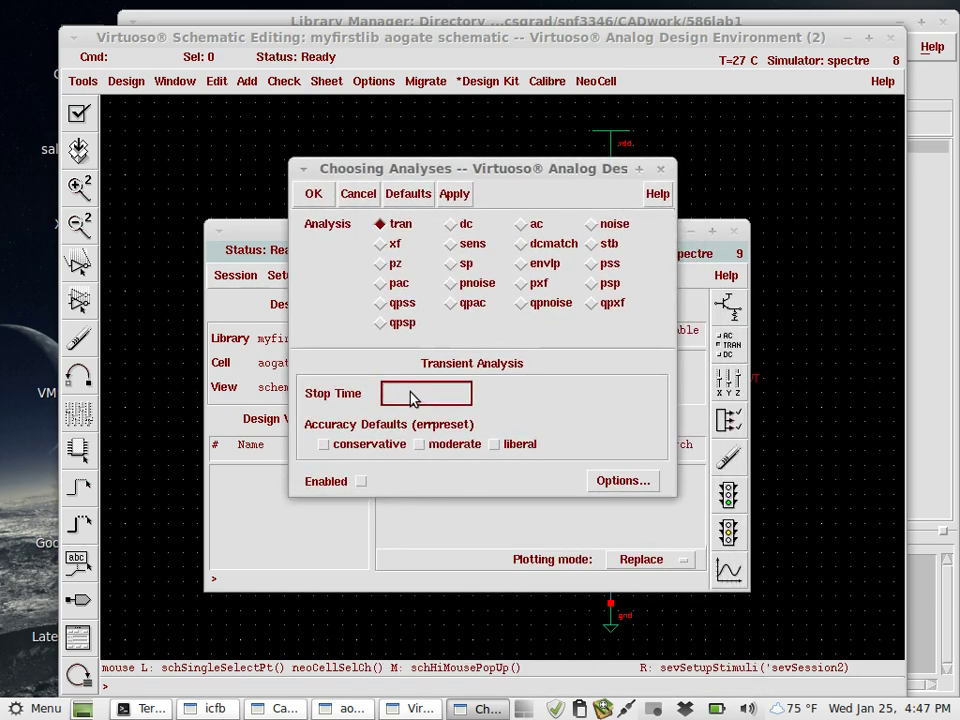
pyautogui.write('4n')
pyautogui.click(361, 481)
pyautogui.click(314, 196)
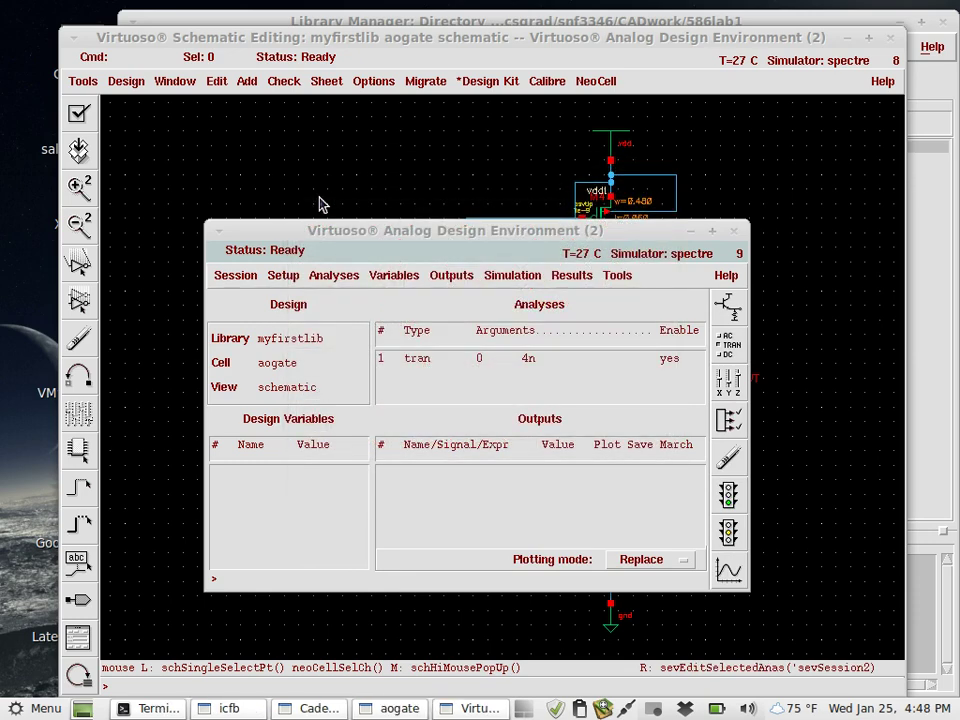
# Select nets A, B, C and OUT on the schematic as outputs to be plotted, and end the selection
pyautogui.click(334, 276)
pyautogui.moveTo(378, 280)
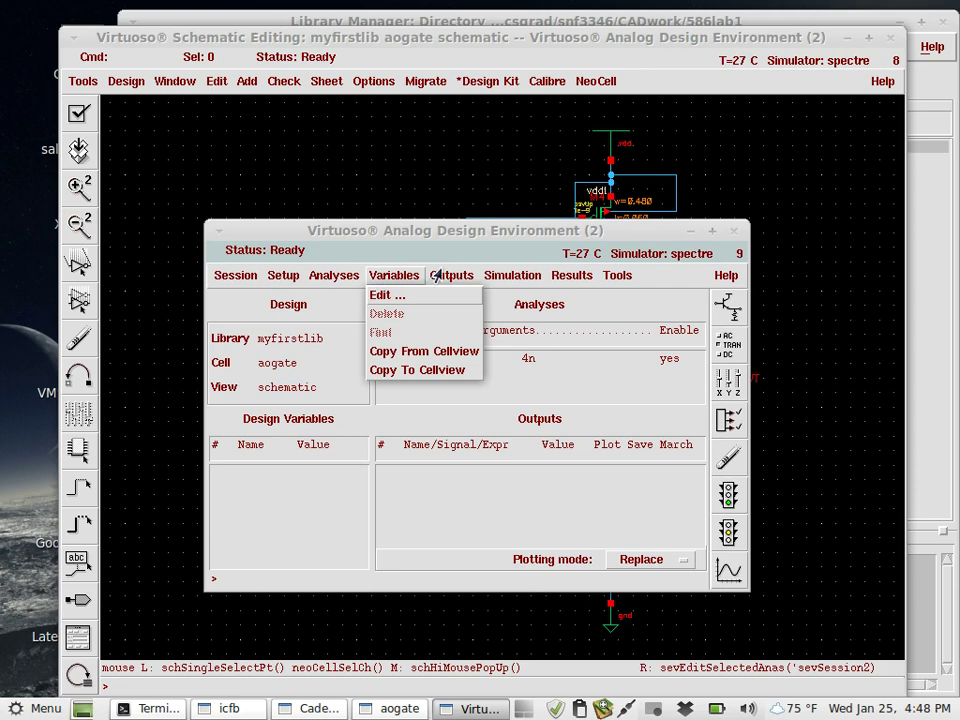
pyautogui.moveTo(447, 277)
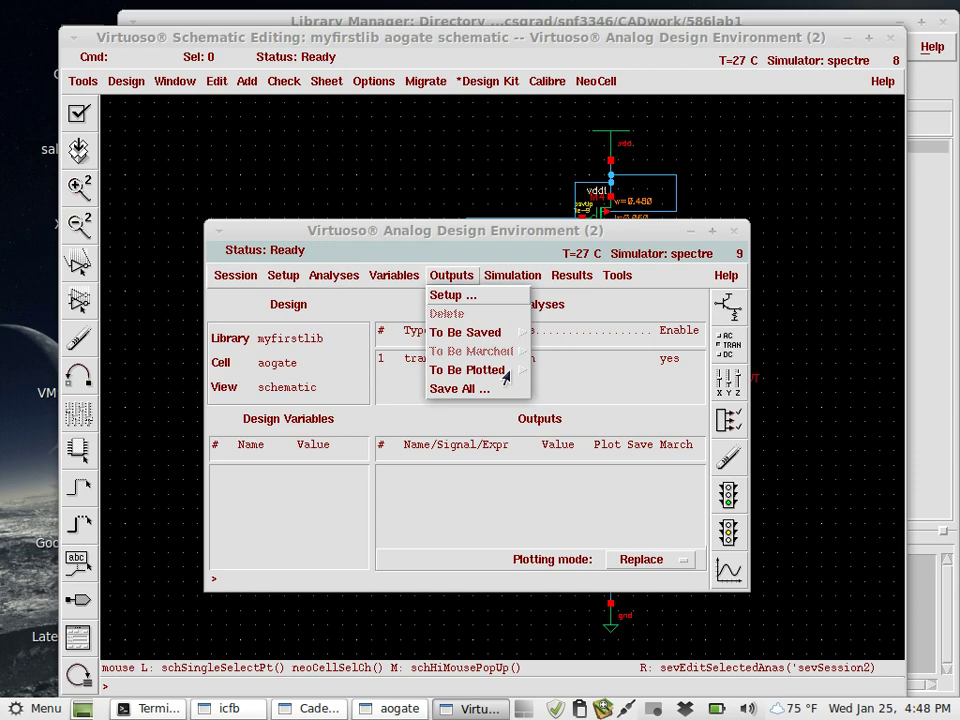
pyautogui.moveTo(506, 375)
pyautogui.click(548, 376)
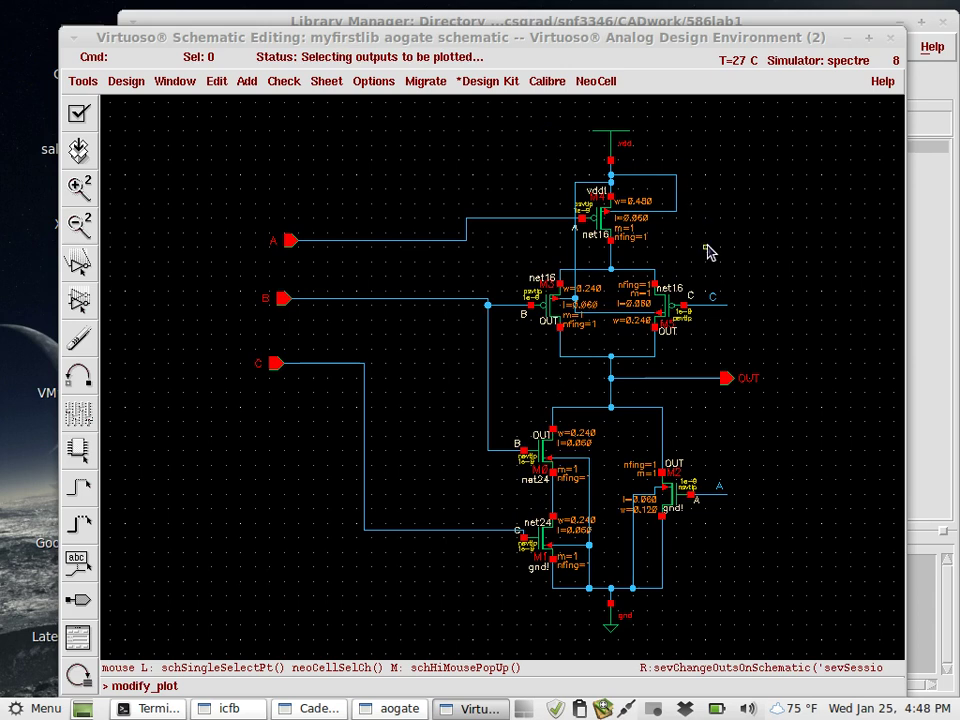
pyautogui.click(443, 243)
pyautogui.click(443, 243)
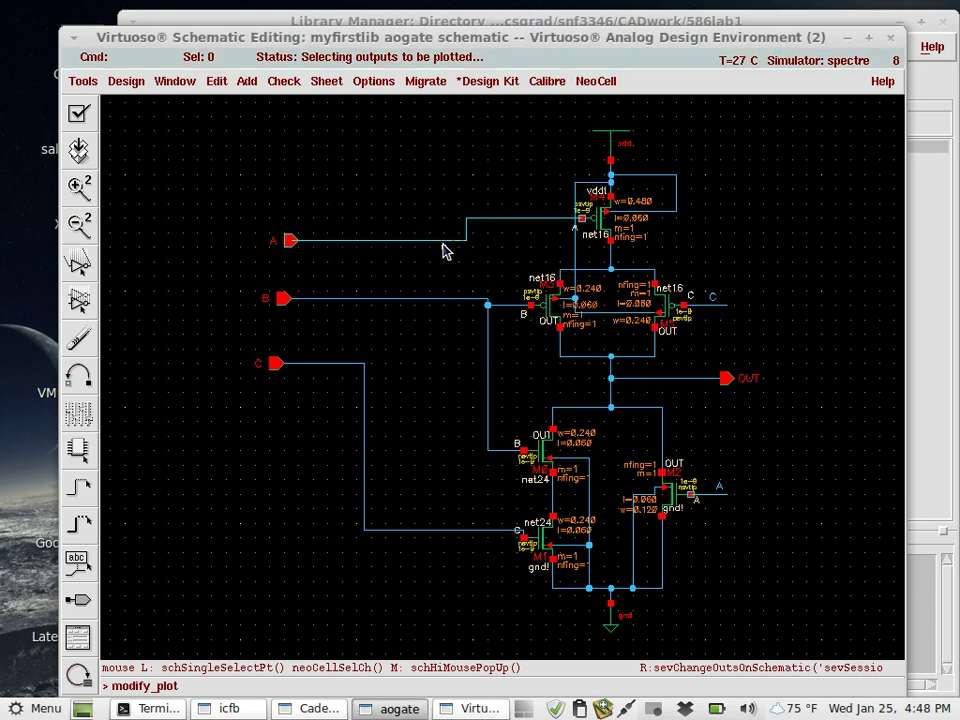
pyautogui.click(442, 300)
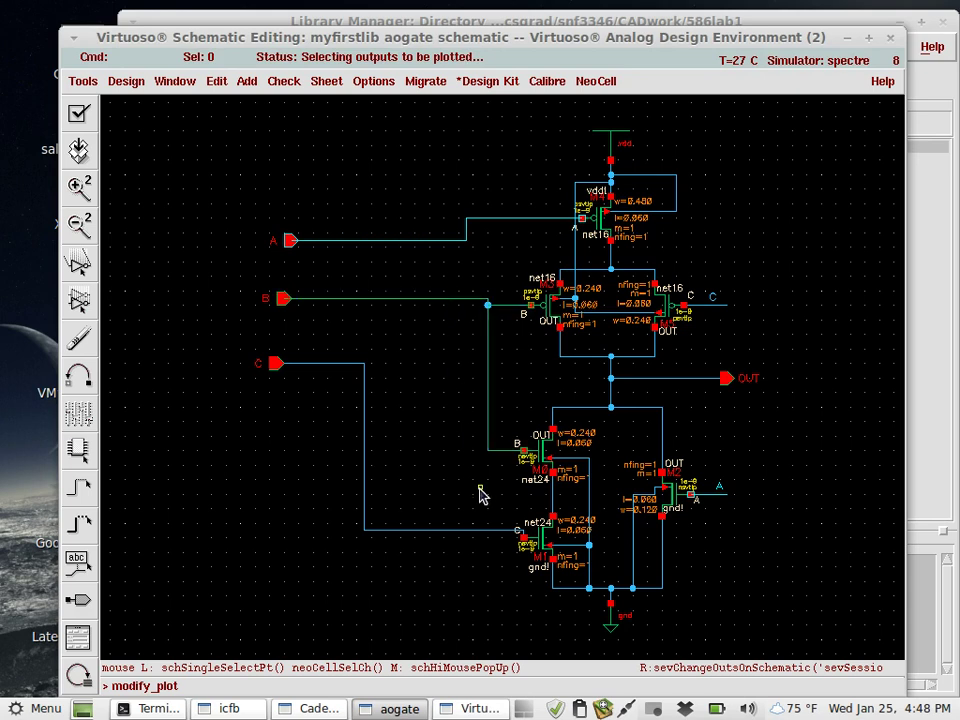
pyautogui.click(432, 532)
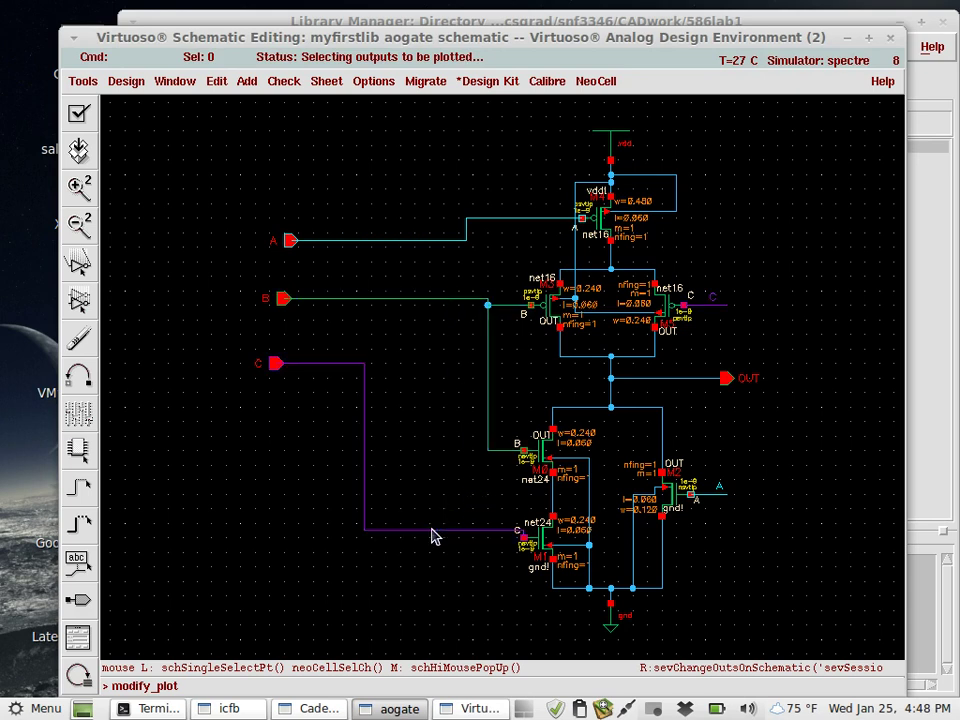
pyautogui.click(678, 383)
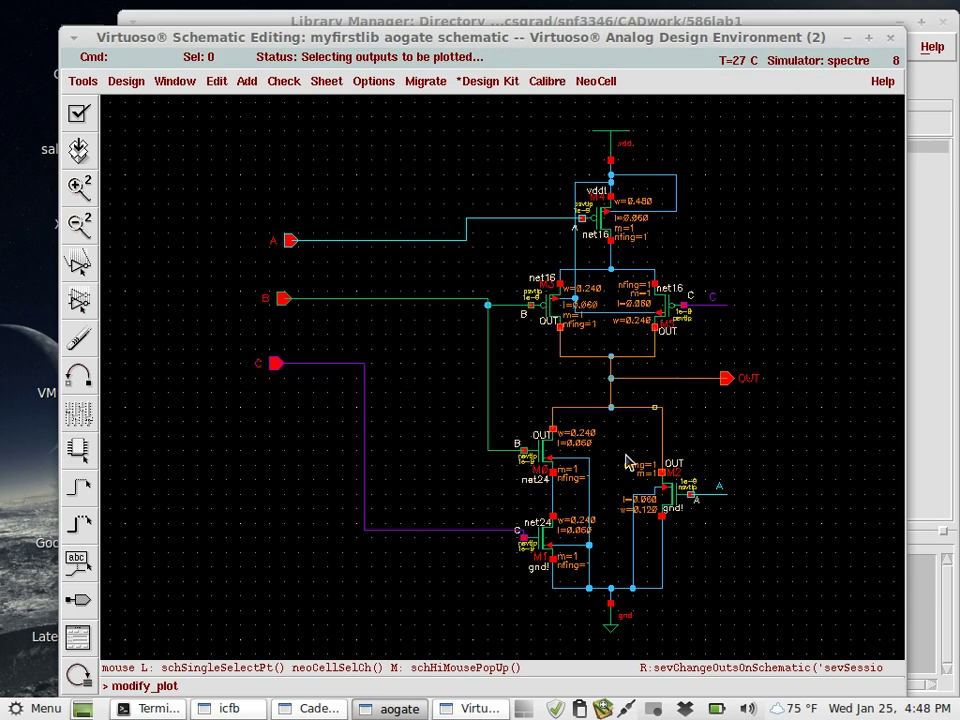
pyautogui.click(476, 708)
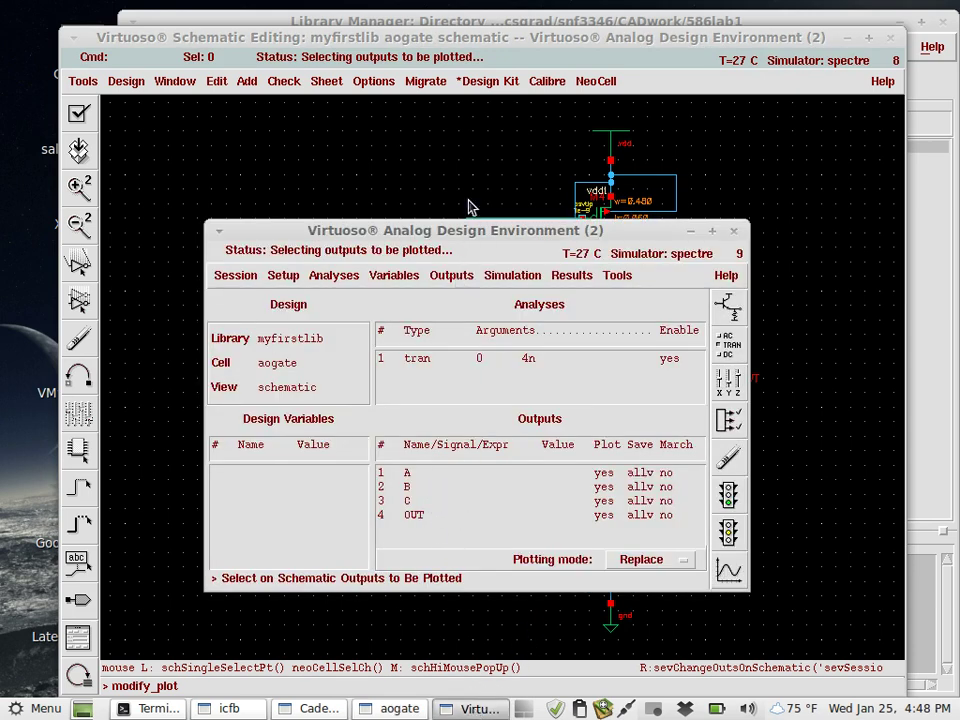
pyautogui.click(531, 37)
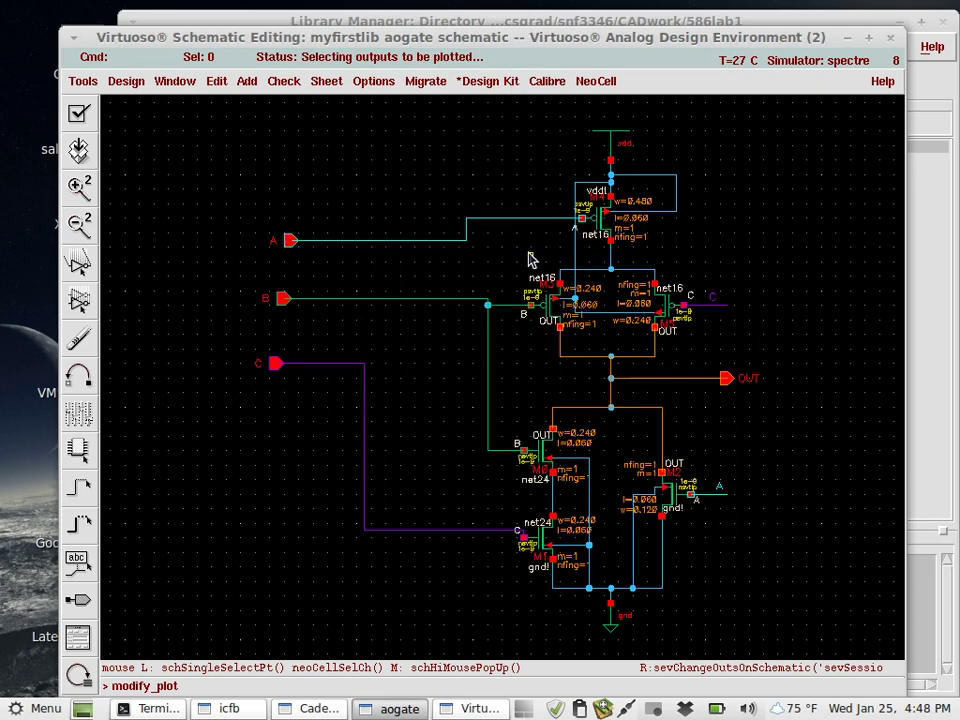
pyautogui.press('Escape')
pyautogui.click(490, 709)
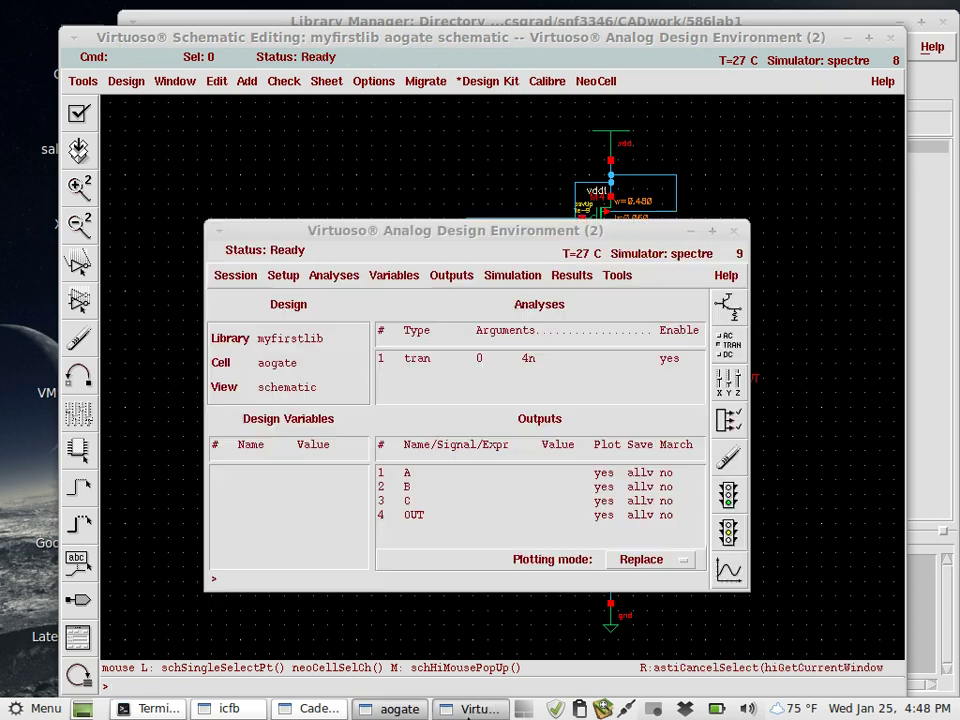
# Open the Setup Corners tool for the aogate schematic and set the corner for all families to TT
pyautogui.click(454, 276)
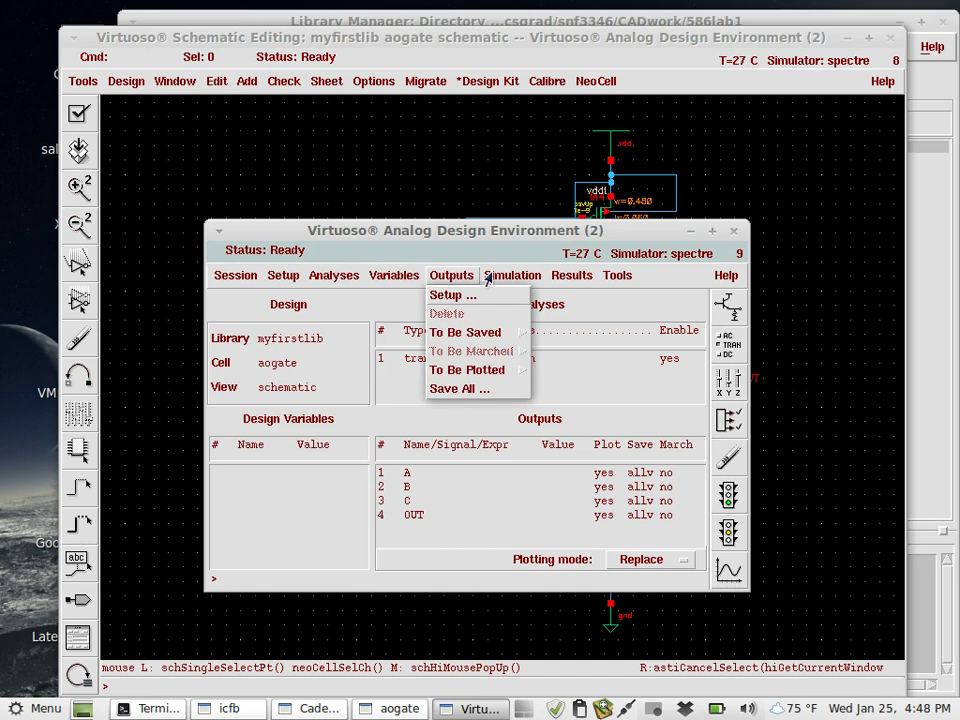
pyautogui.moveTo(492, 277)
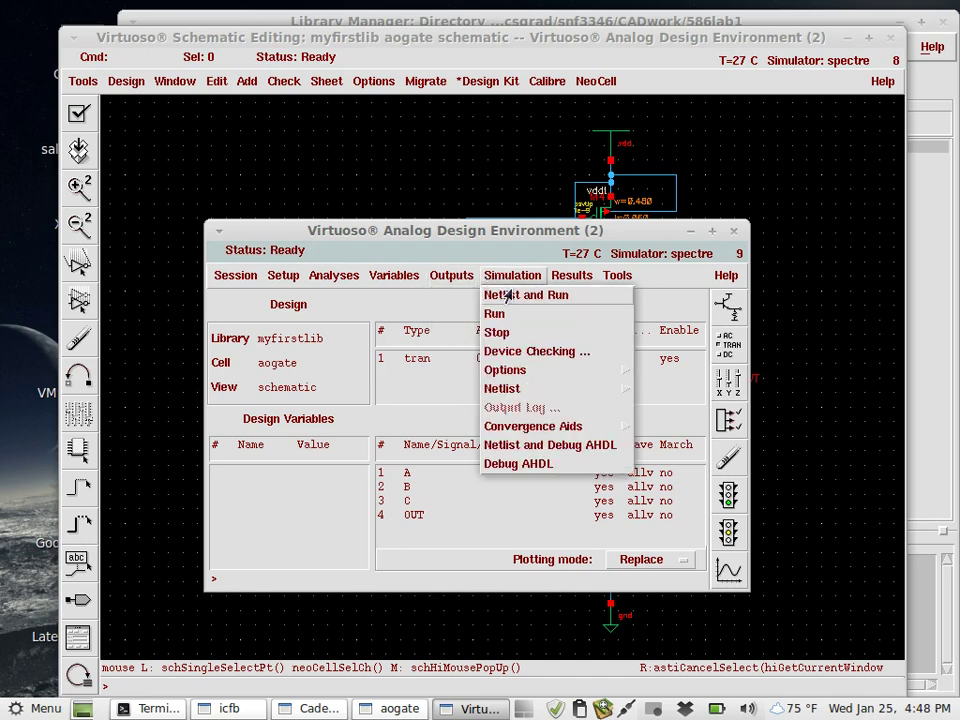
pyautogui.moveTo(573, 279)
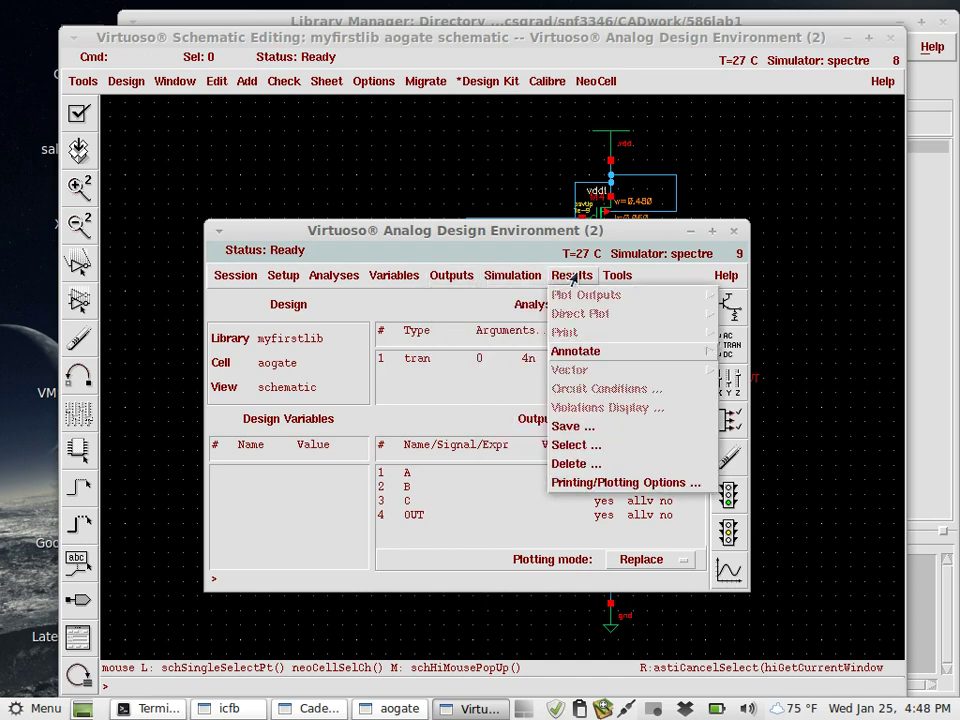
pyautogui.moveTo(607, 278)
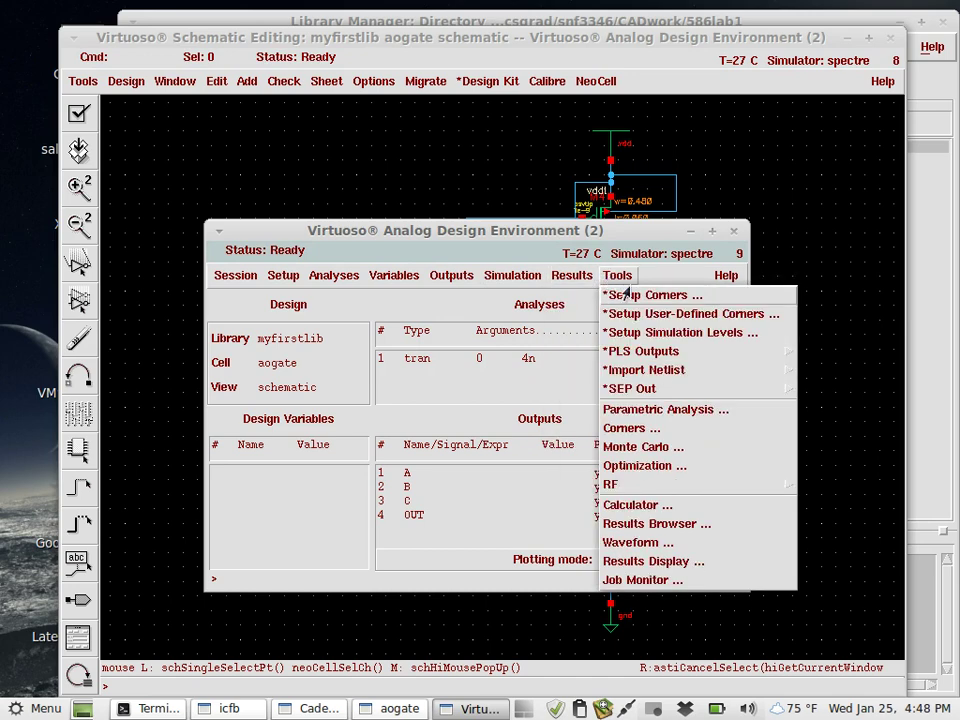
pyautogui.click(637, 296)
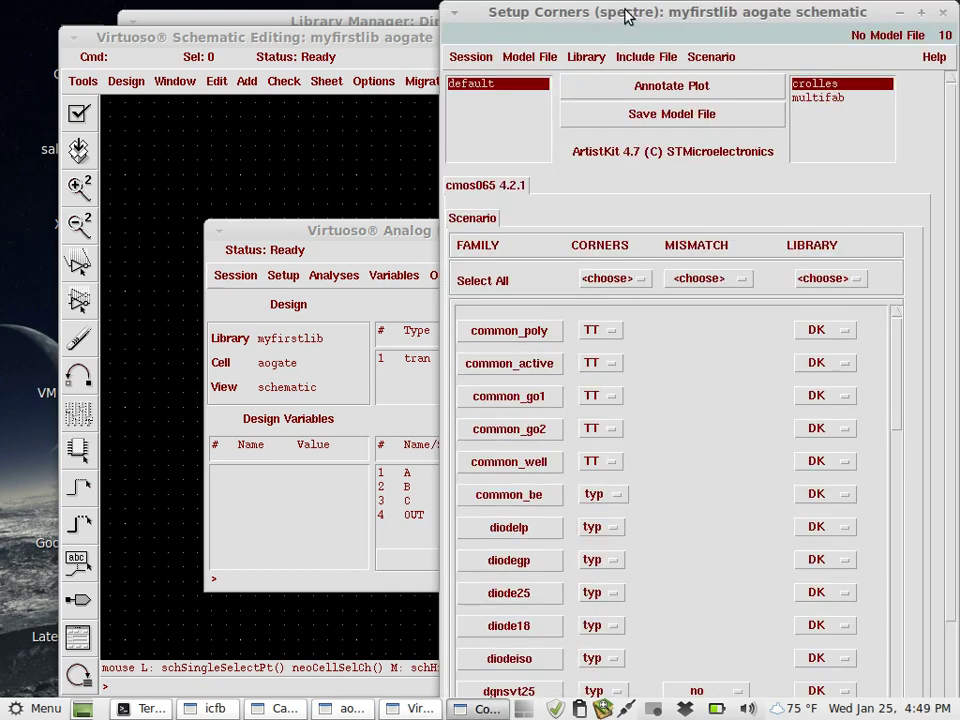
pyautogui.moveTo(628, 18); pyautogui.dragTo(435, 46)
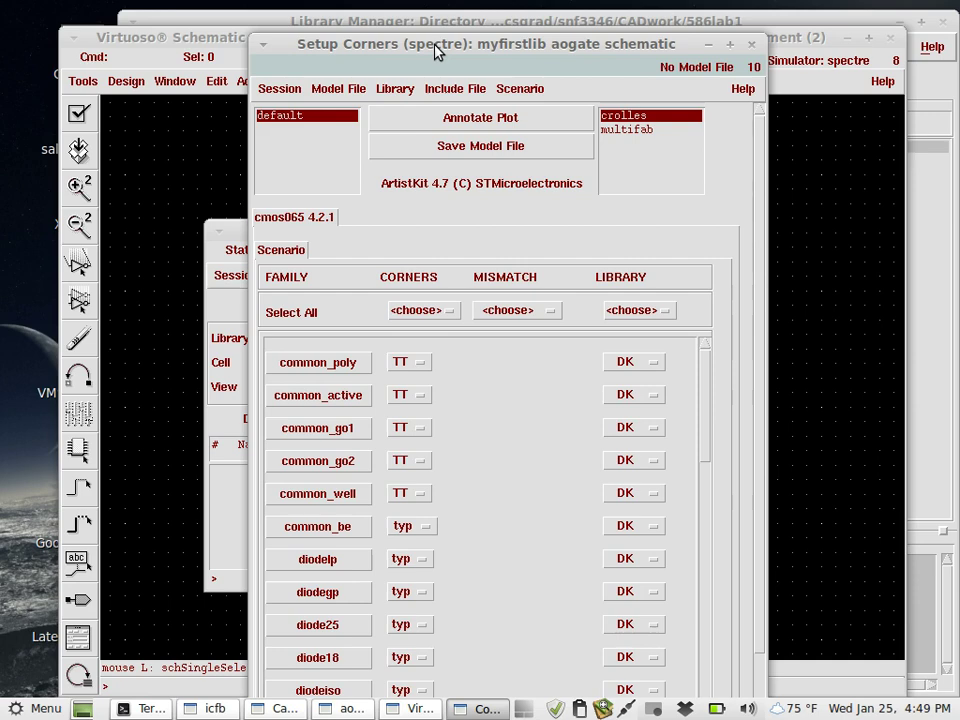
pyautogui.moveTo(434, 50); pyautogui.dragTo(432, 36)
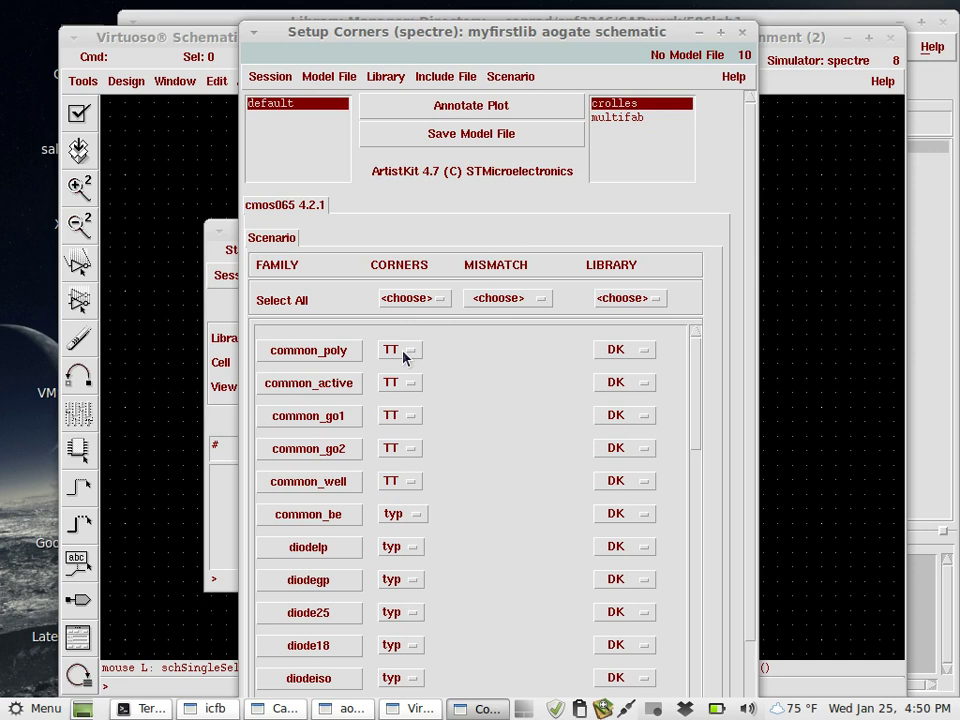
pyautogui.click(430, 298)
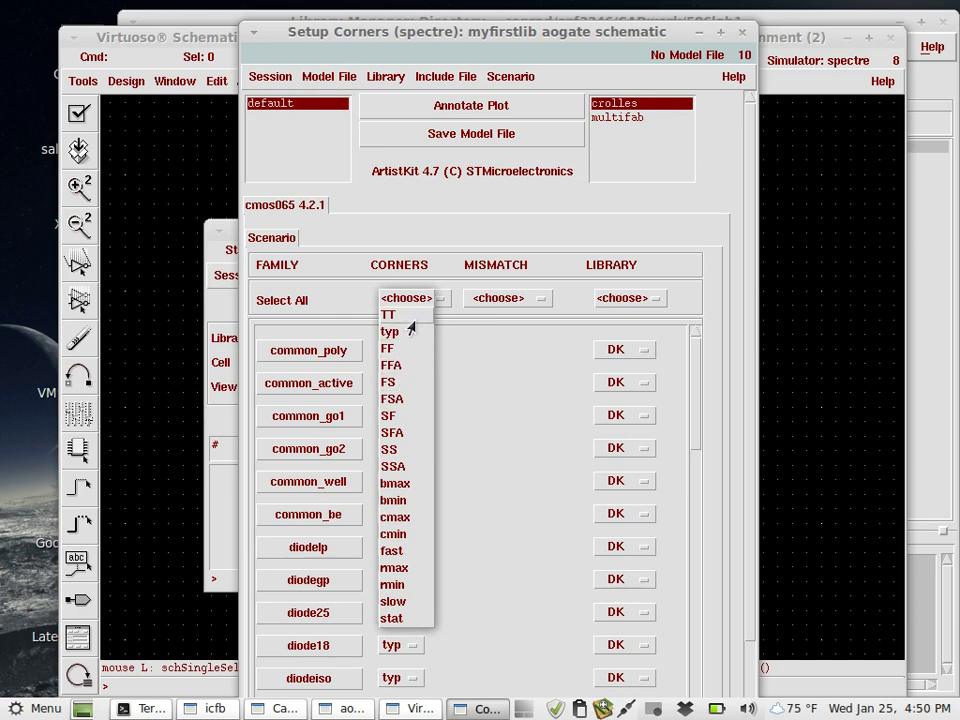
pyautogui.click(411, 318)
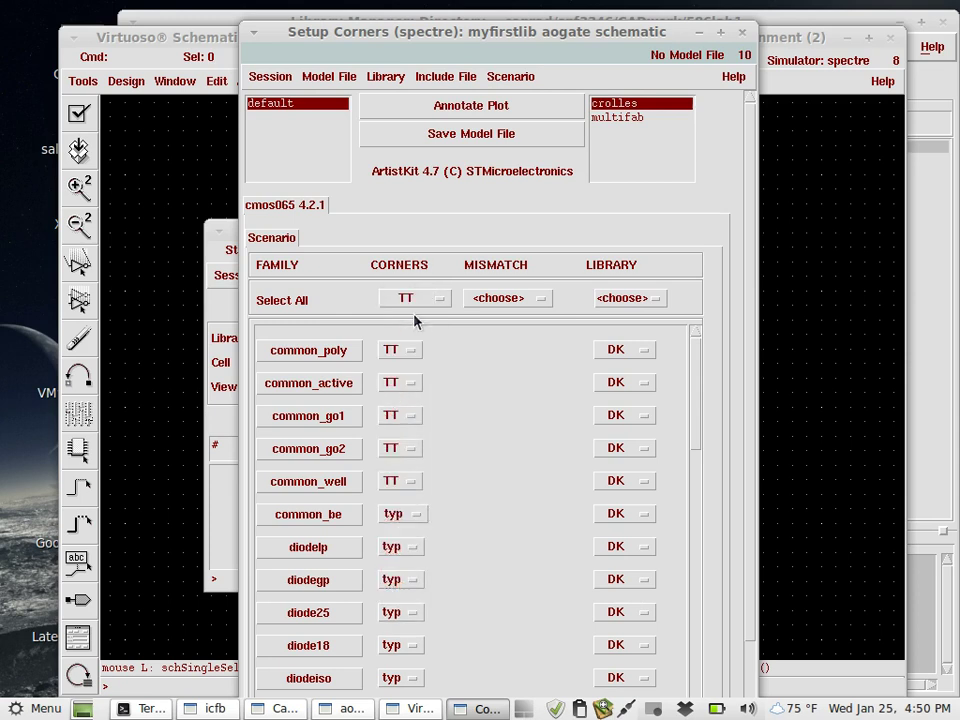
pyautogui.click(418, 301)
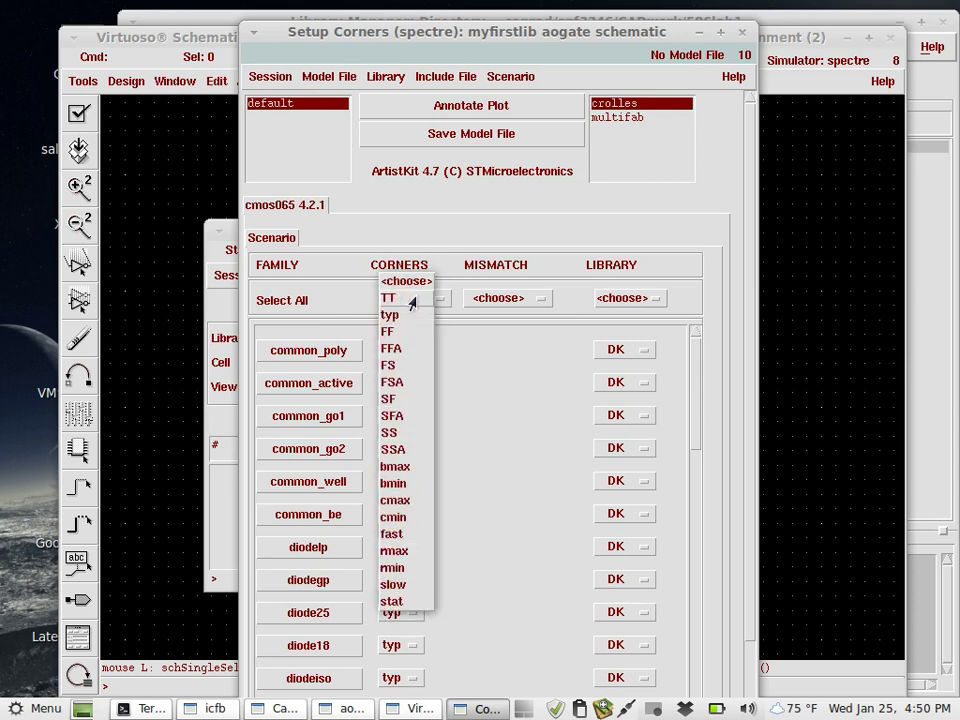
pyautogui.click(411, 301)
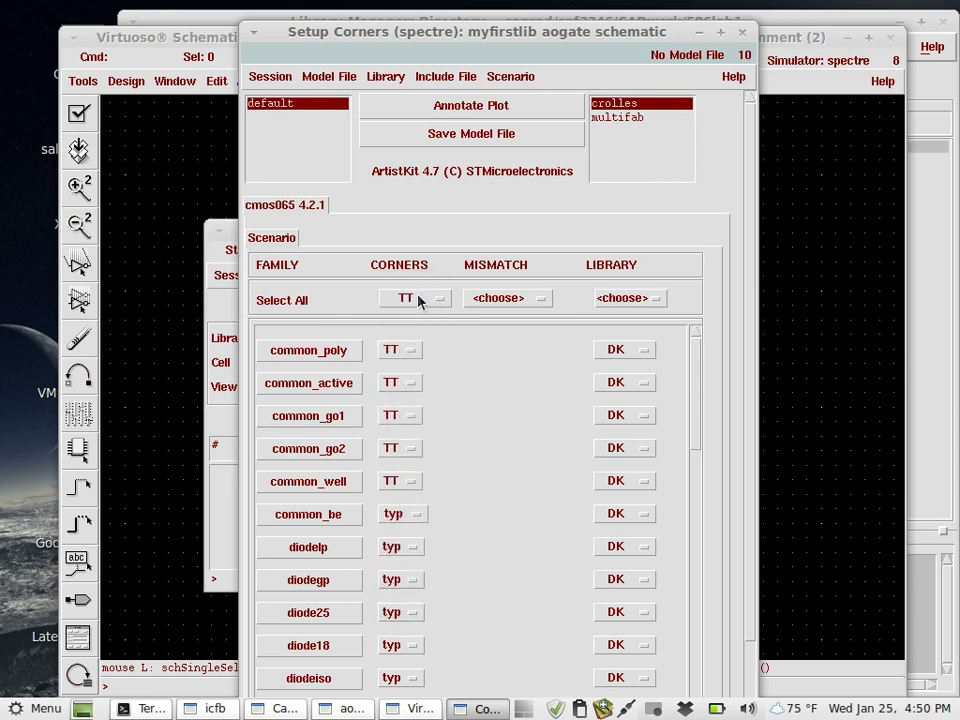
# Set the mismatch to no and the library to DK for all families, and save the corner model file
pyautogui.click(483, 301)
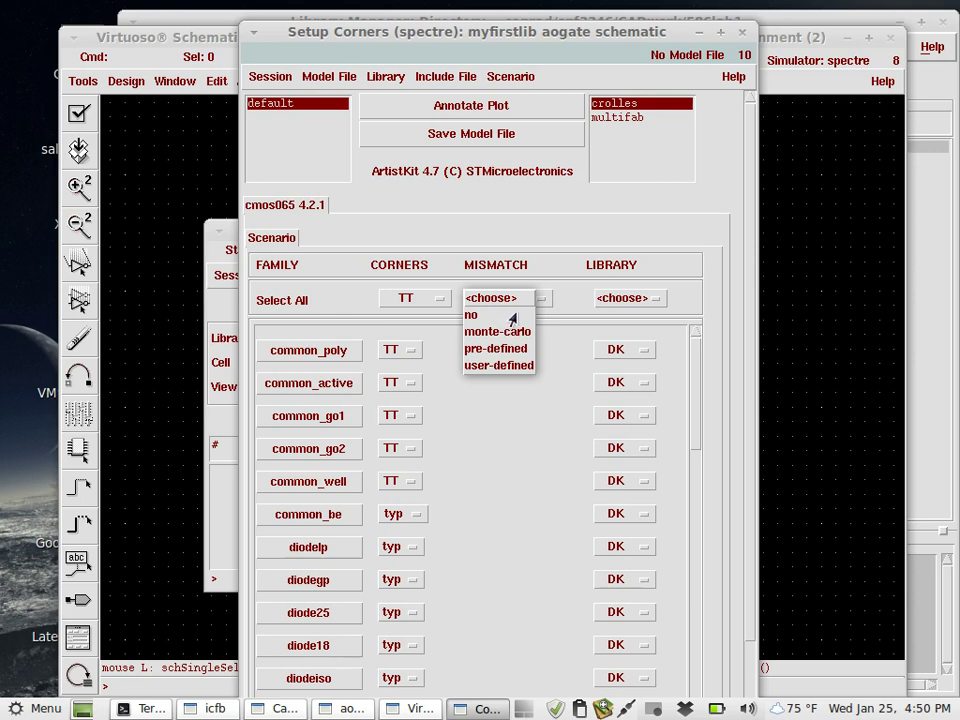
pyautogui.click(514, 300)
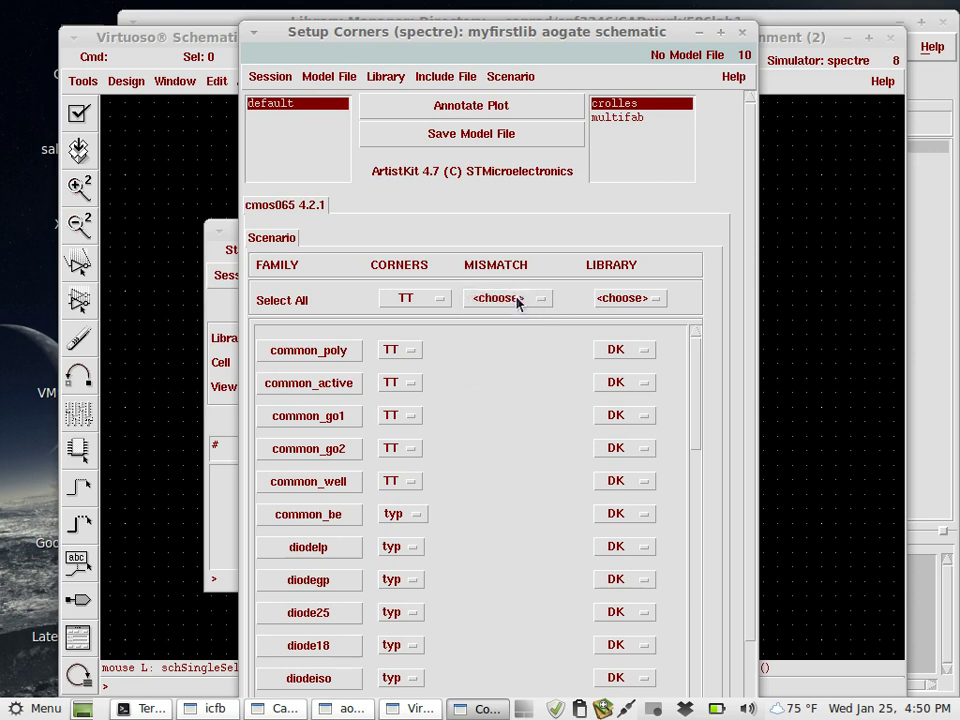
pyautogui.click(520, 302)
pyautogui.click(516, 316)
pyautogui.click(644, 300)
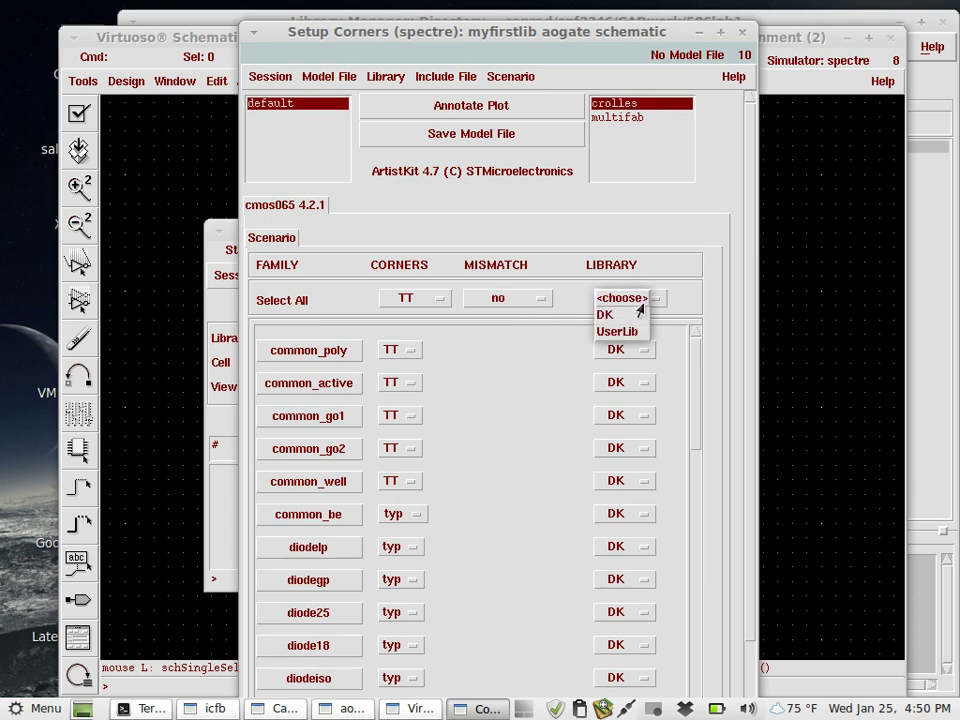
pyautogui.click(636, 315)
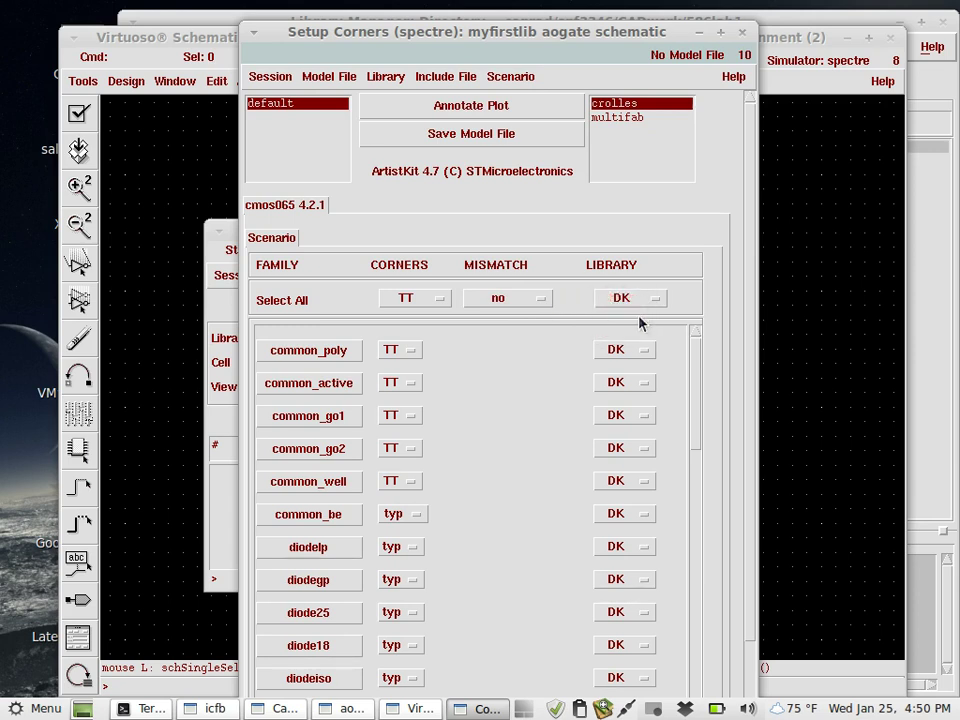
pyautogui.click(499, 135)
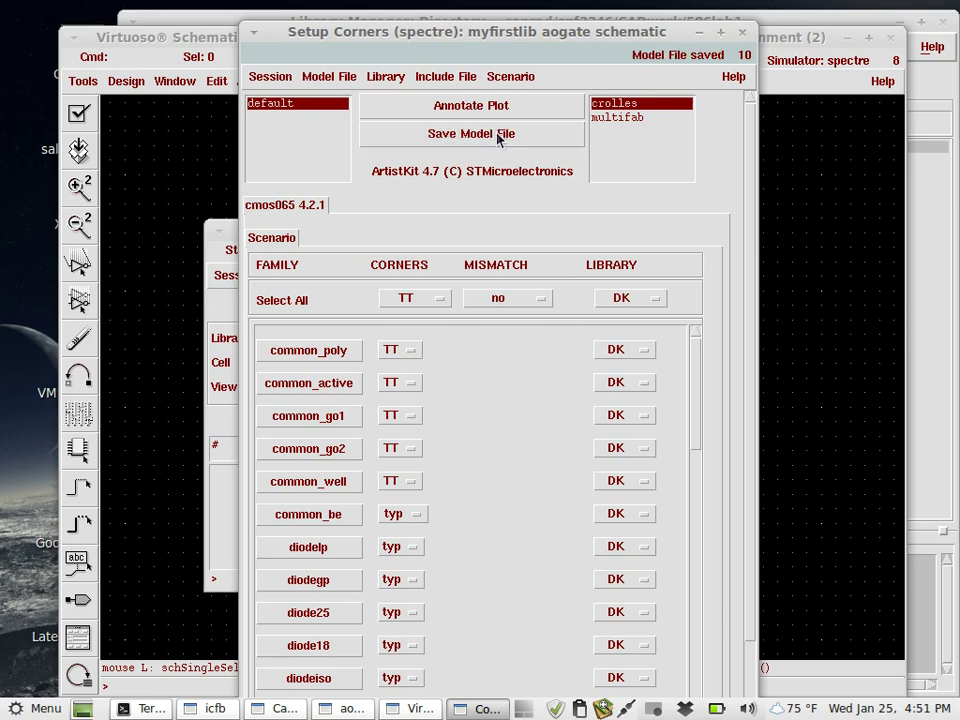
pyautogui.click(742, 38)
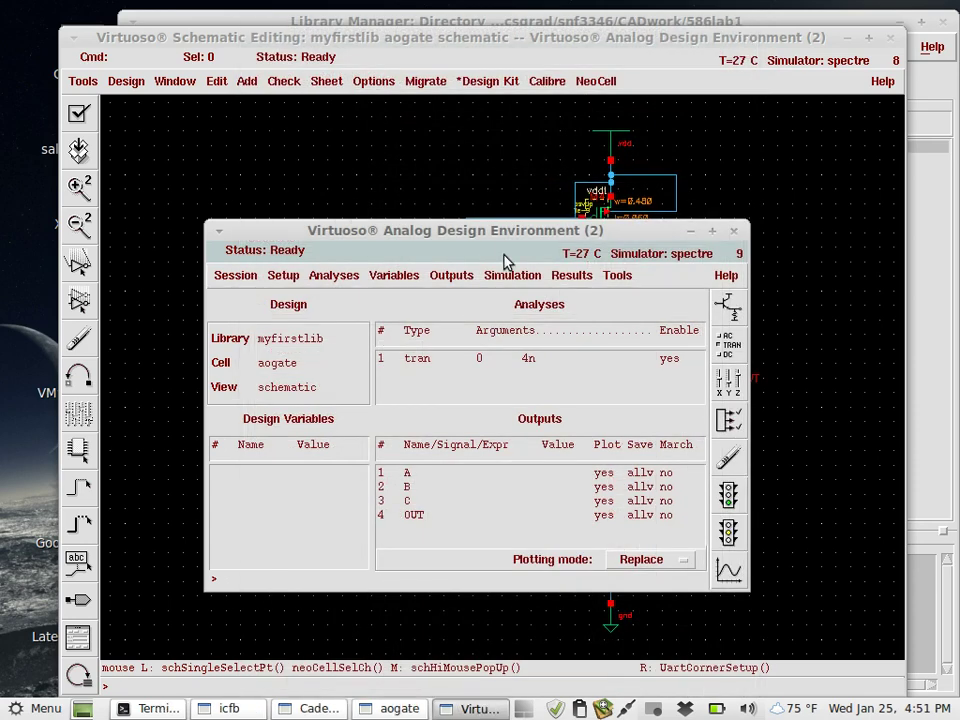
# Netlist and run the transient simulation, and split the plotted A, B, C and OUT waveforms into separate strips
pyautogui.click(513, 278)
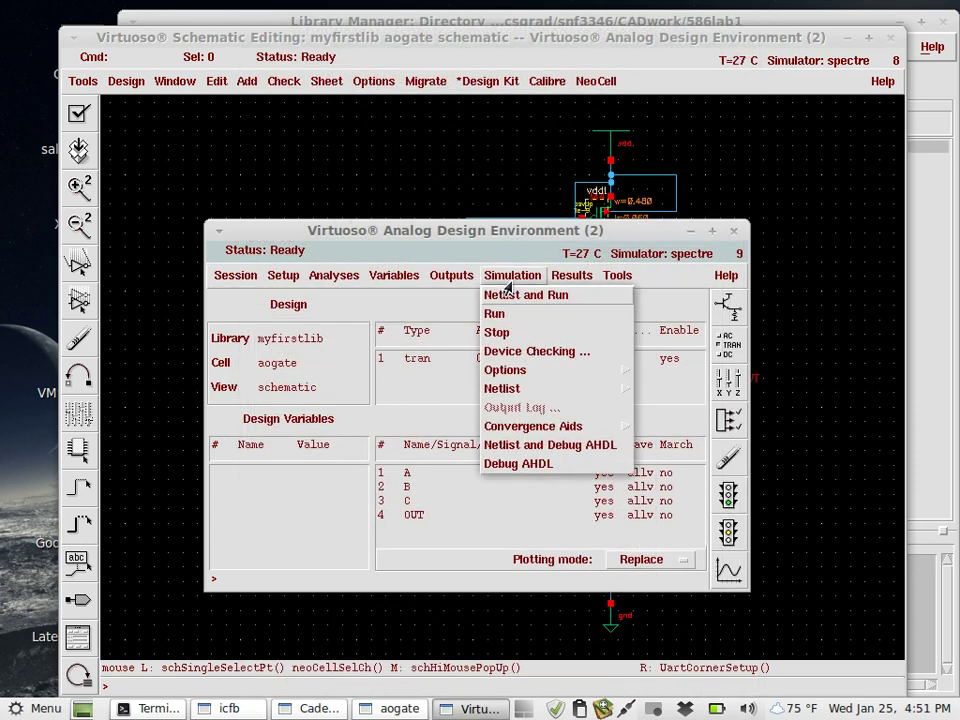
pyautogui.click(578, 297)
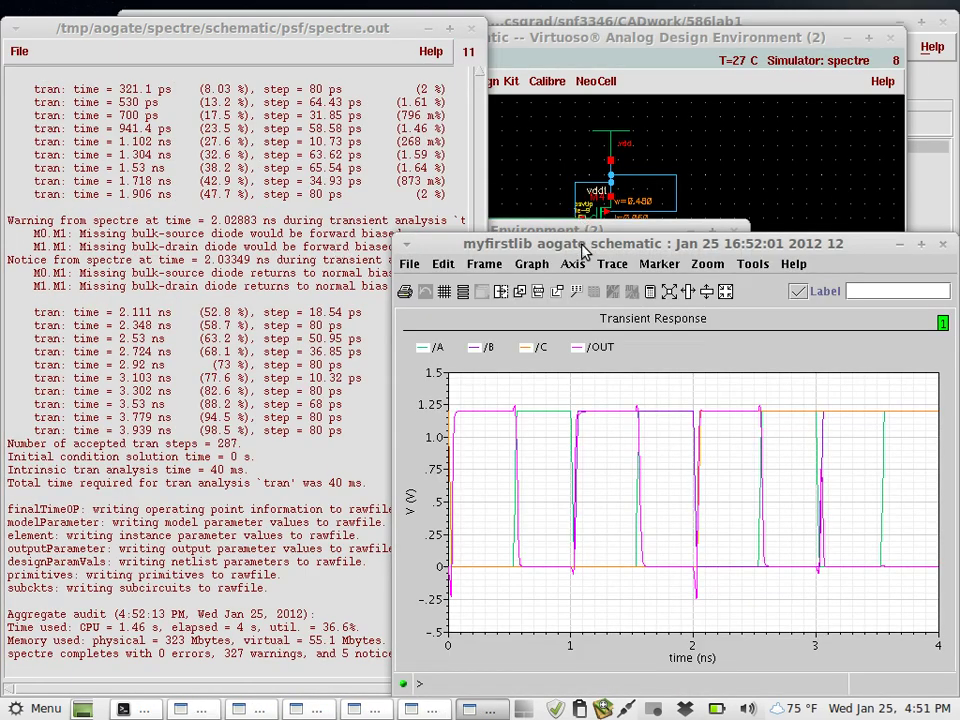
pyautogui.moveTo(582, 245)
pyautogui.mouseDown()
pyautogui.moveTo(416, 162)
pyautogui.moveTo(321, 92)
pyautogui.mouseUp()
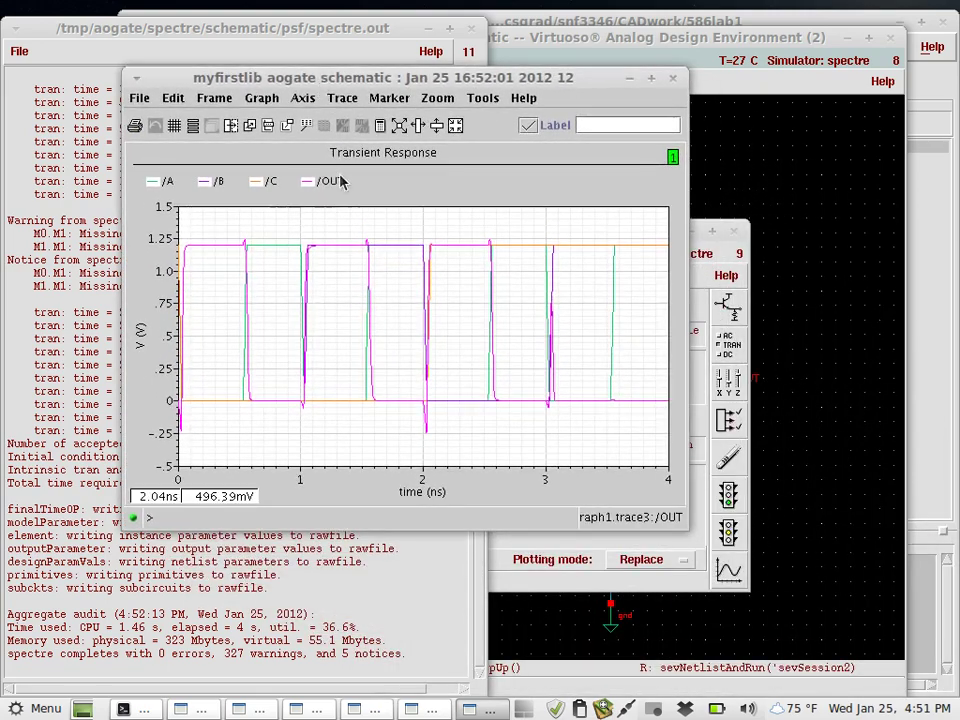
pyautogui.doubleClick(419, 76)
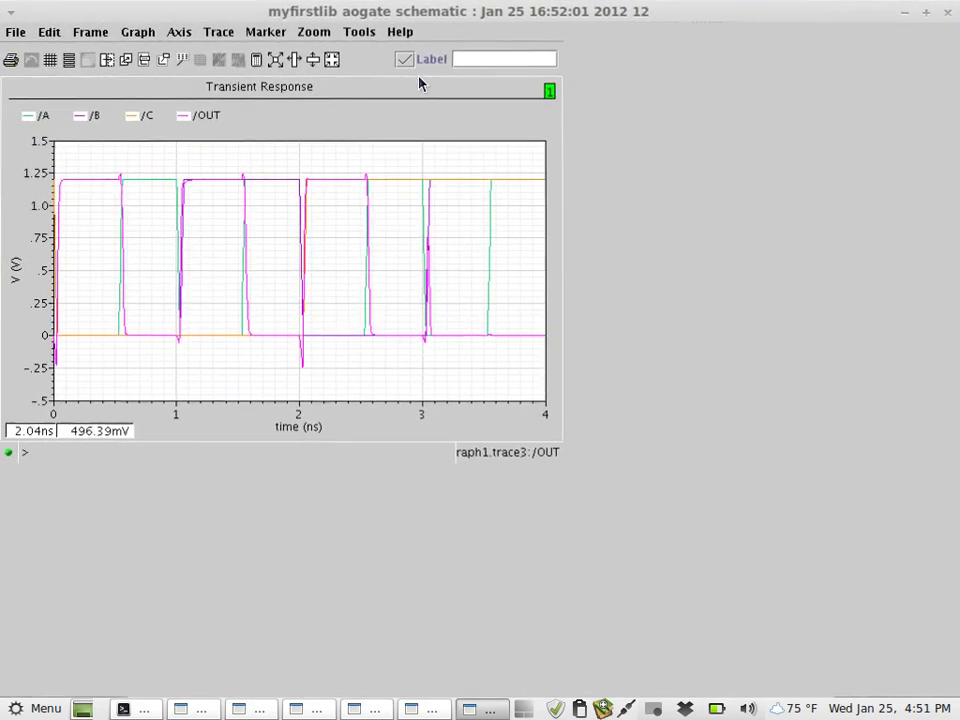
pyautogui.click(69, 61)
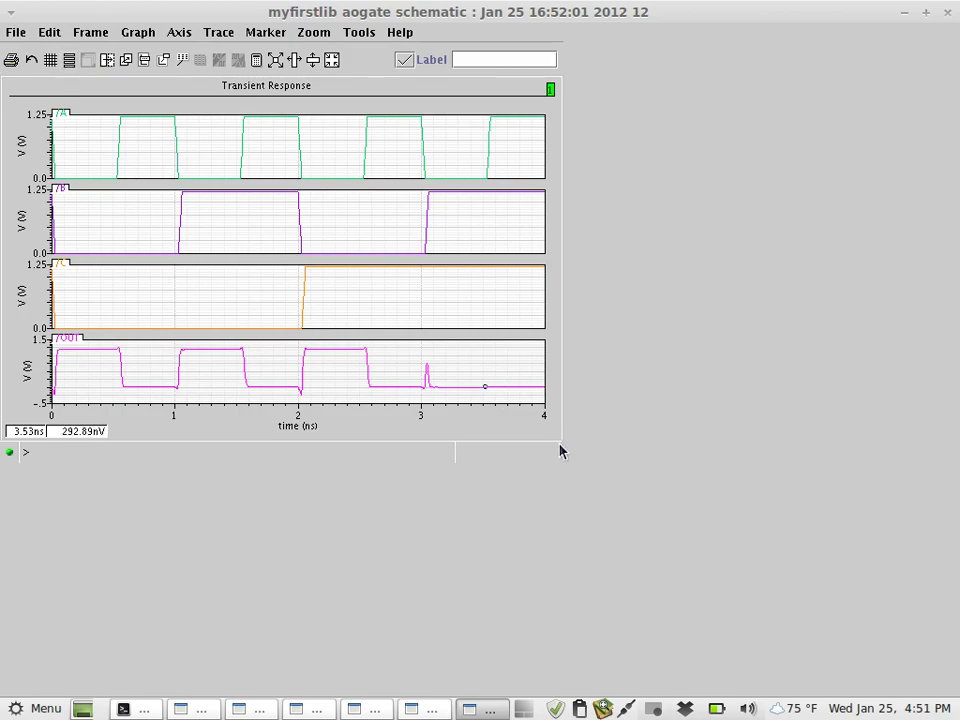
# Try to enlarge the waveform window by resizing it and maximizing it again so the plots fill the screen
pyautogui.doubleClick(842, 19)
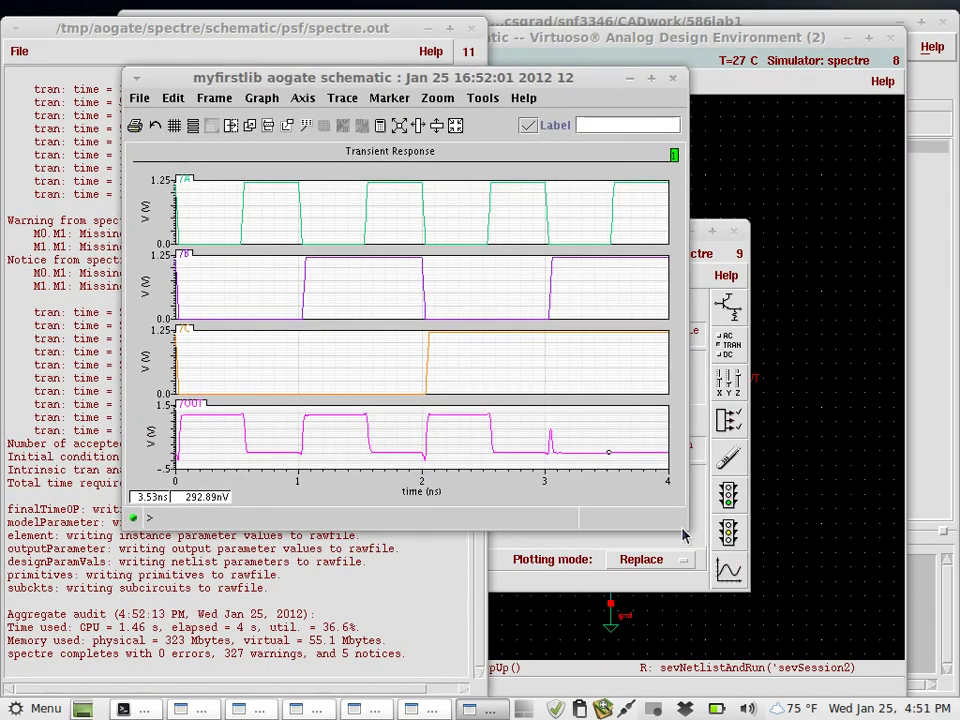
pyautogui.moveTo(688, 529); pyautogui.dragTo(815, 620)
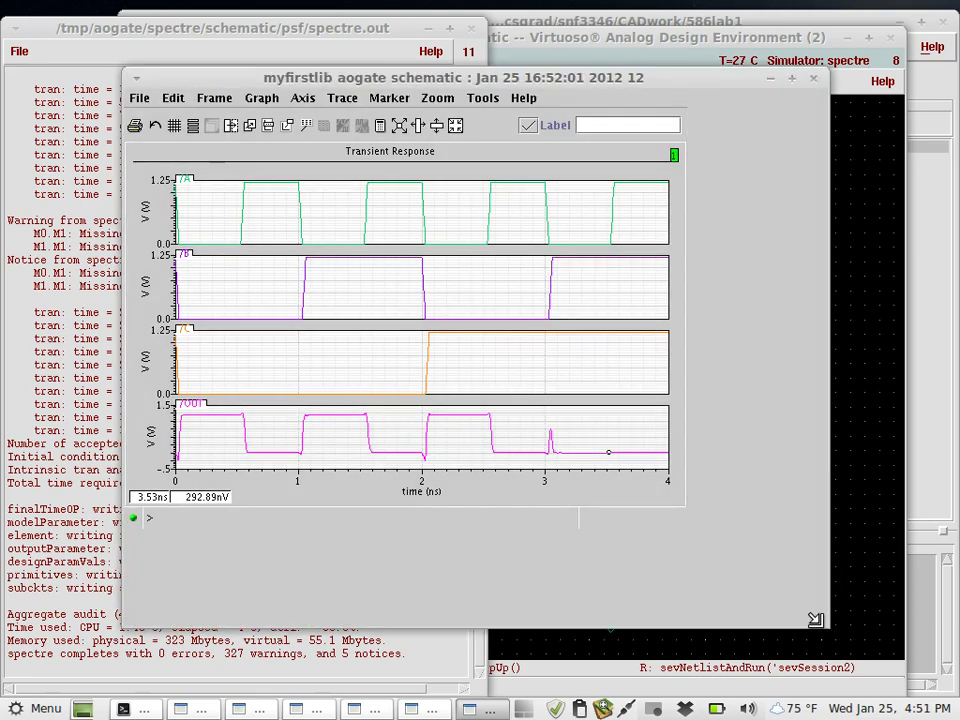
pyautogui.doubleClick(577, 80)
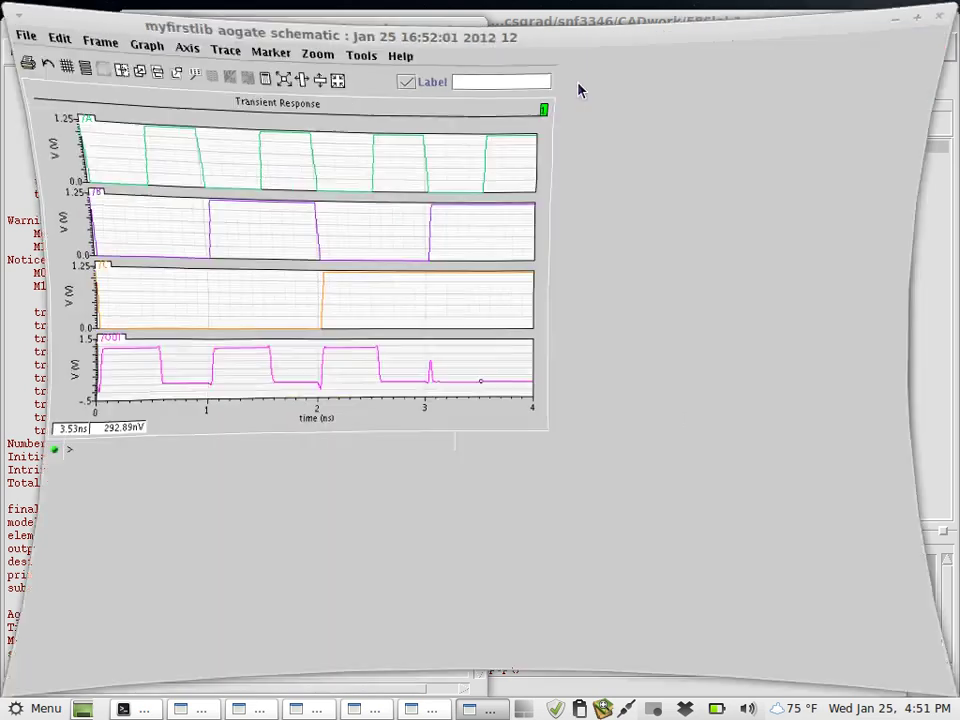